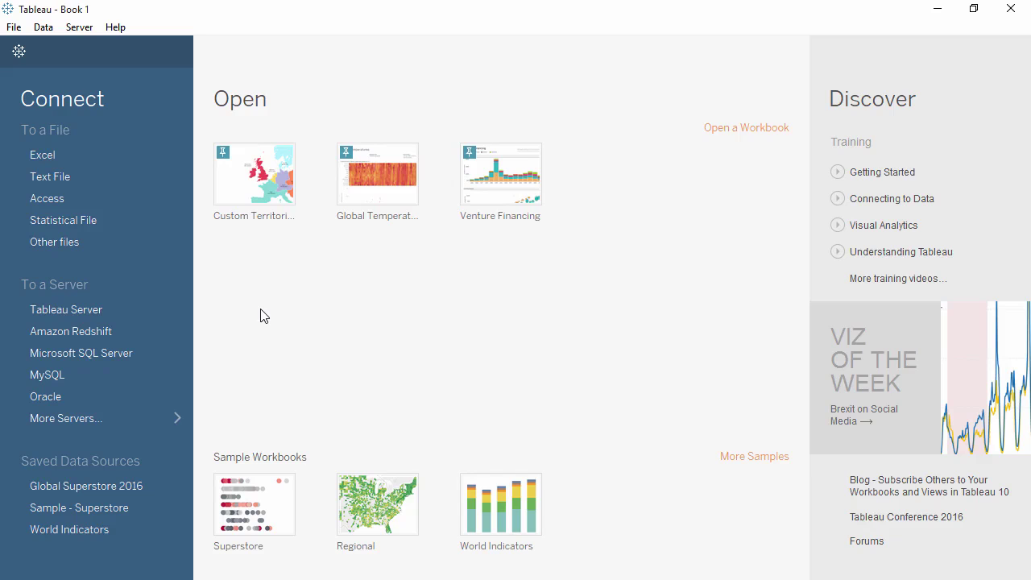
- View the full list of server connectors and the Orders sheet of Global Superstore Orders 2016.xlsx in Excel
{"action": "left_click", "coordinate": [128, 418]}
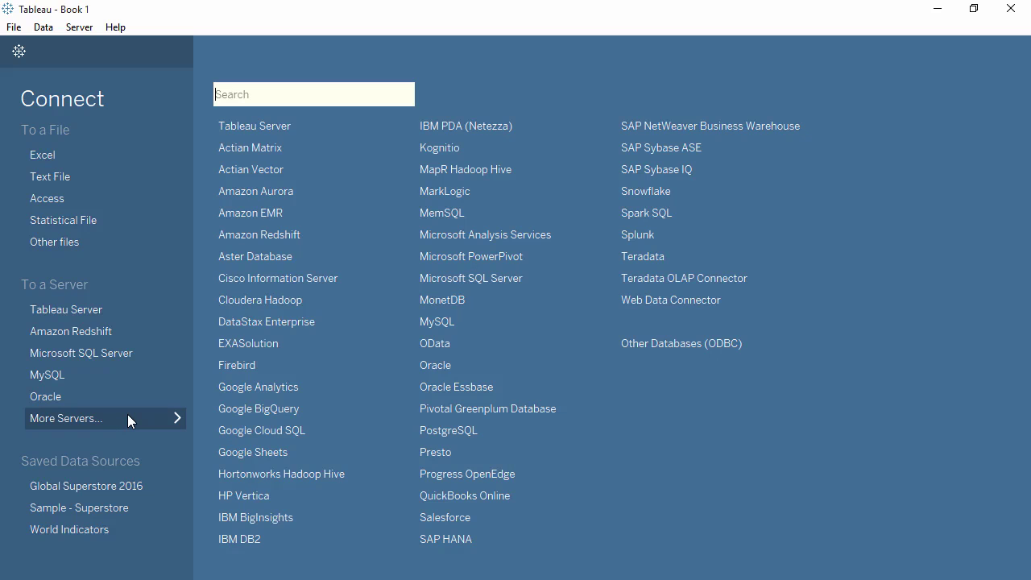
{"action": "left_click", "coordinate": [127, 414]}
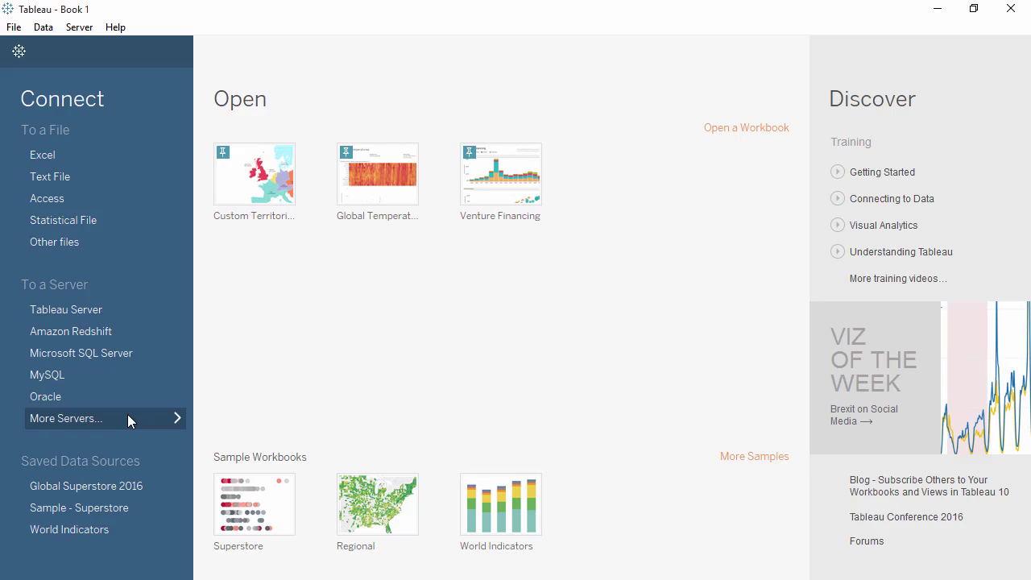
{"action": "left_click", "coordinate": [939, 11]}
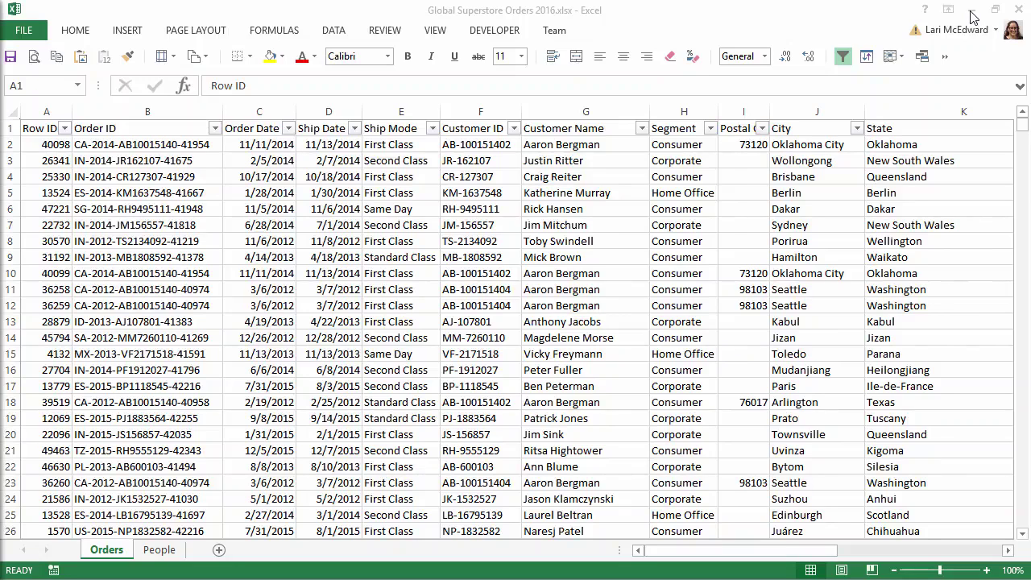
{"action": "left_click", "coordinate": [974, 16]}
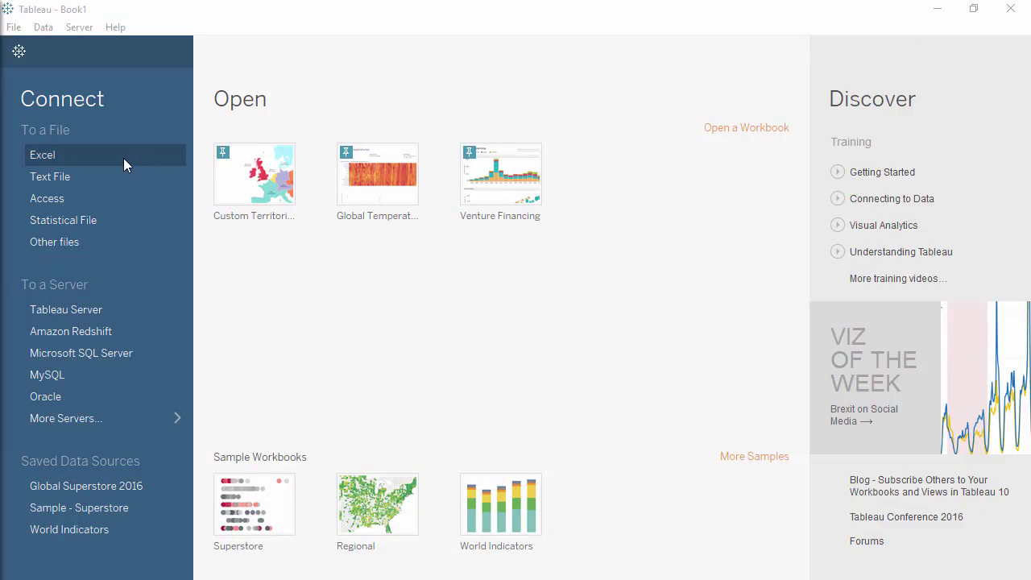
- Connect to the Excel workbook Global Superstore Orders 2016.xlsx and add its Orders sheet to the data source
{"action": "left_click", "coordinate": [123, 158]}
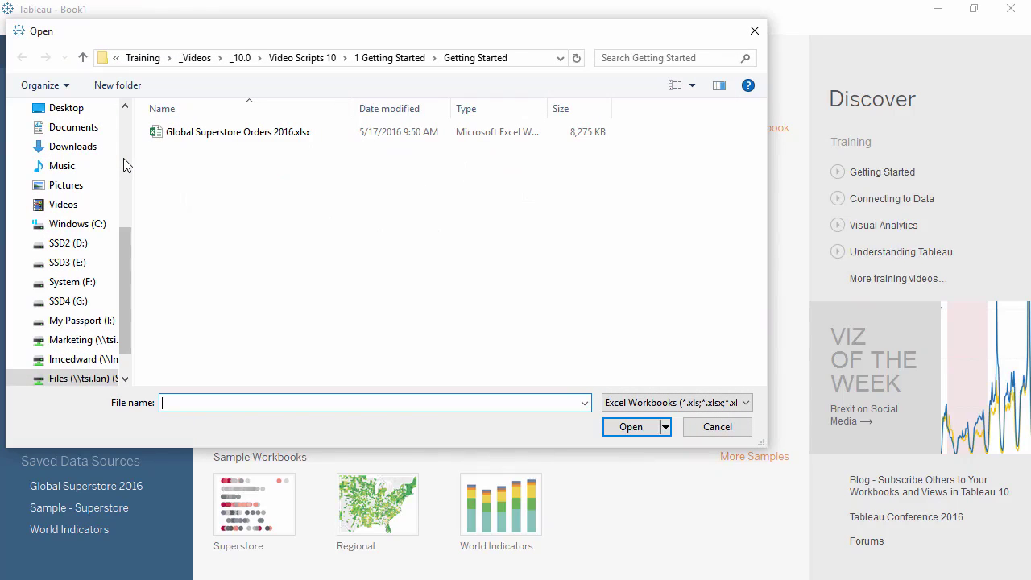
{"action": "double_click", "coordinate": [219, 137]}
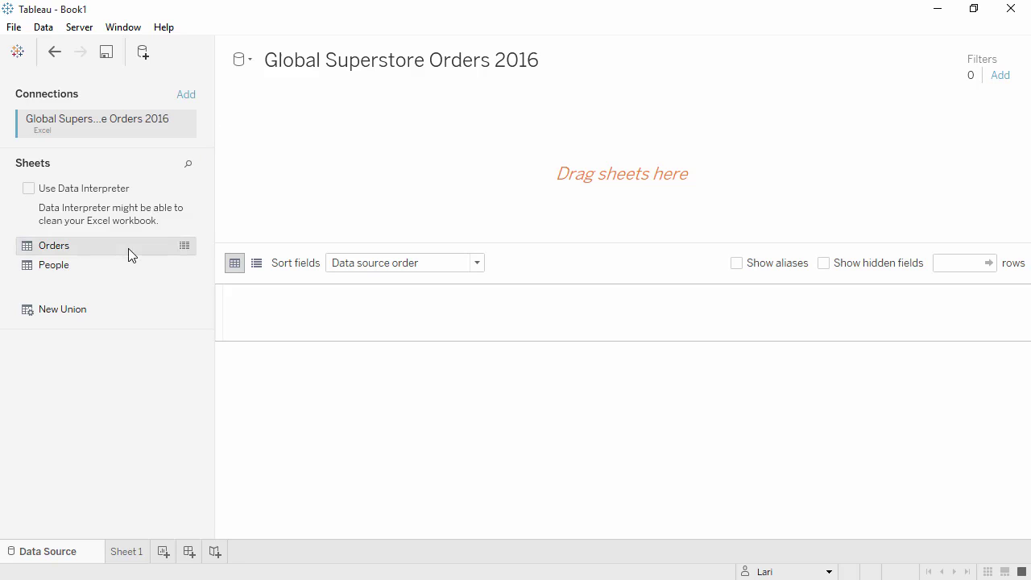
{"action": "left_click_drag", "start_coordinate": [129, 248], "coordinate": [297, 182]}
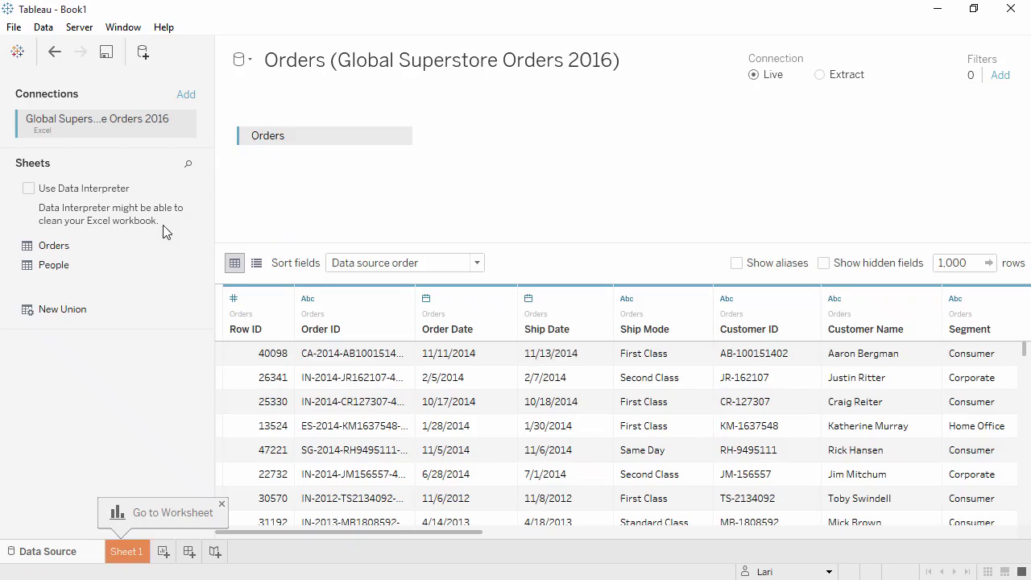
- Join the People sheet to the Orders table and remove it again from the data source
{"action": "left_click_drag", "start_coordinate": [128, 264], "coordinate": [454, 182]}
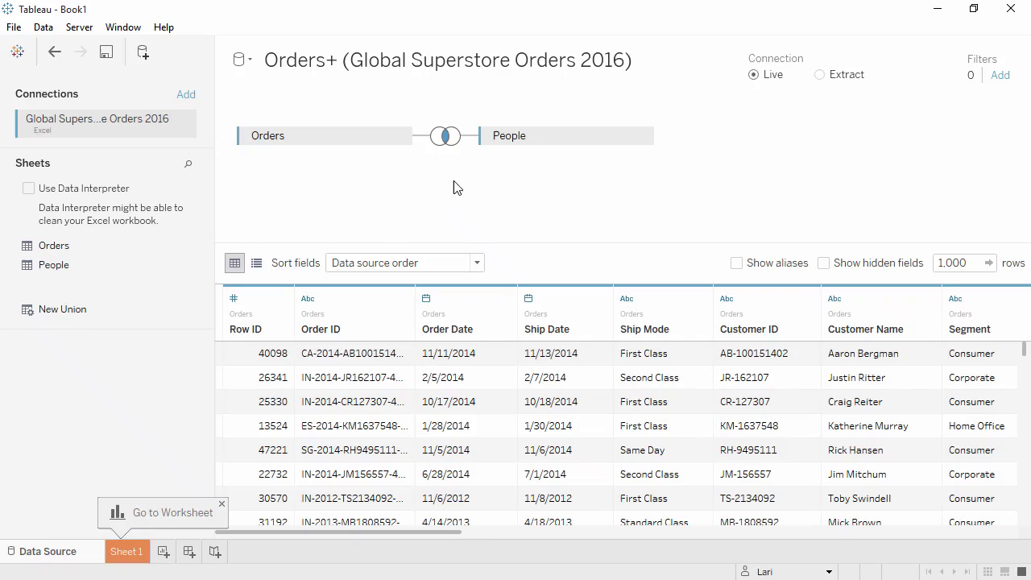
{"action": "left_click", "coordinate": [640, 137]}
{"action": "left_click", "coordinate": [668, 215]}
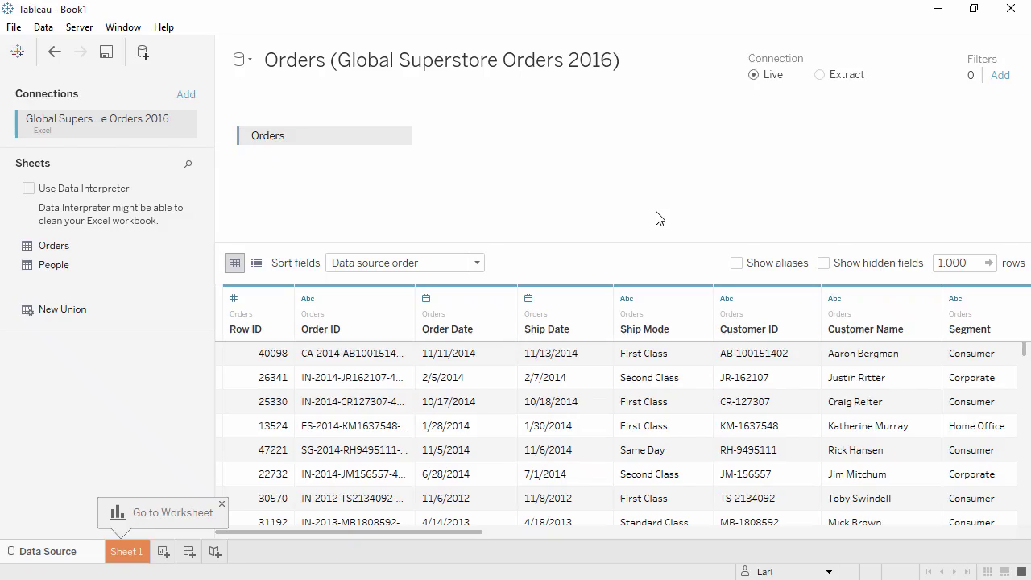
- Add a second connection to the text file Global Superstore Returns 2016.csv, joined to the Orders table
{"action": "left_click", "coordinate": [185, 97]}
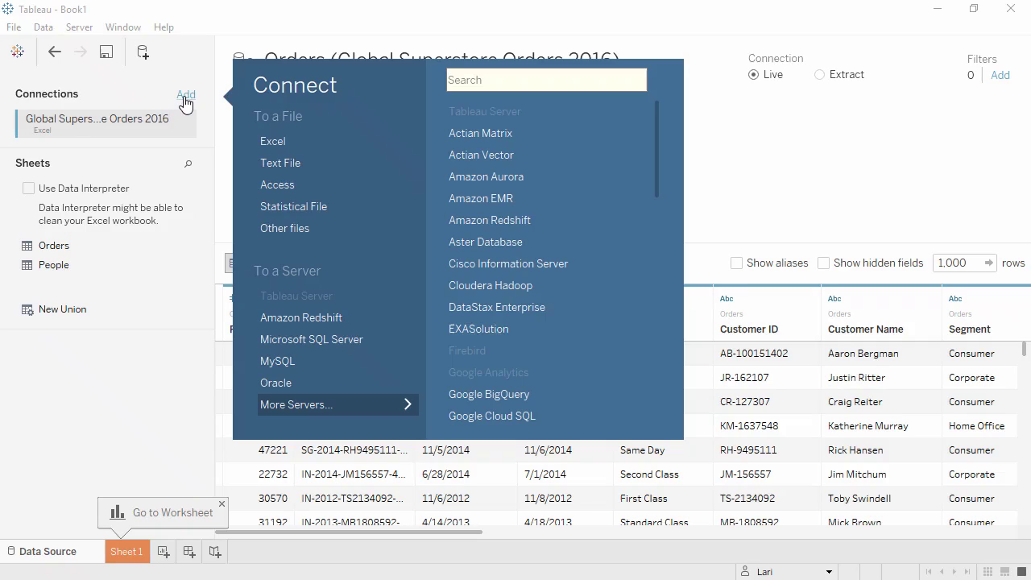
{"action": "left_click", "coordinate": [276, 163]}
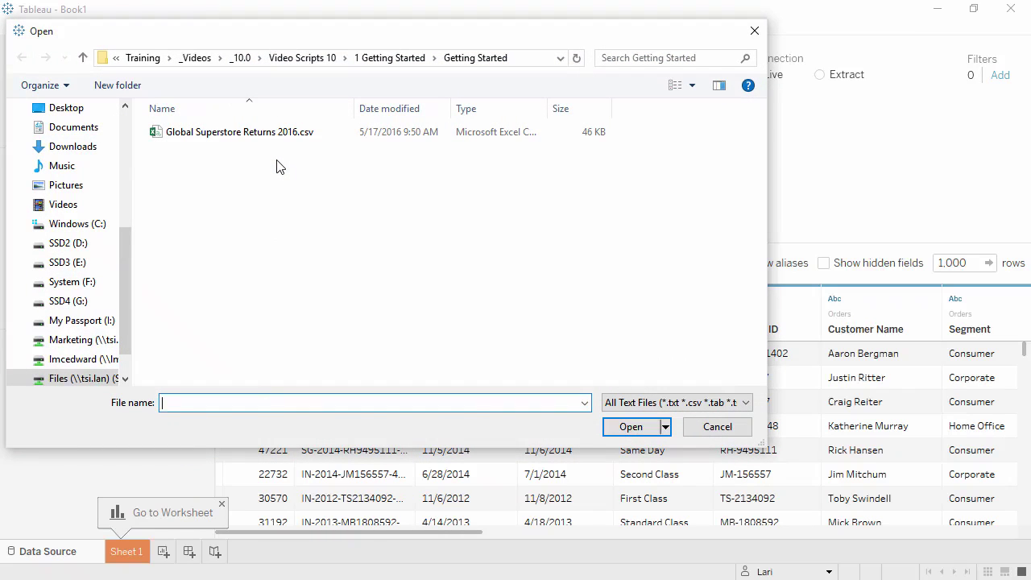
{"action": "double_click", "coordinate": [271, 134]}
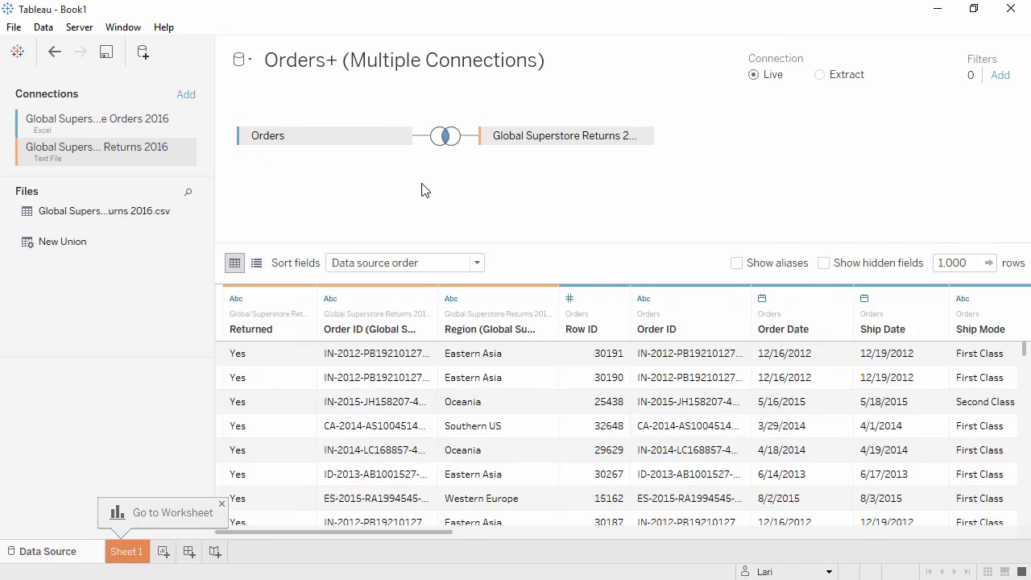
- Change the join between Orders and Global Superstore Returns to a left join, keeping Order ID as the join field
{"action": "left_click", "coordinate": [448, 145]}
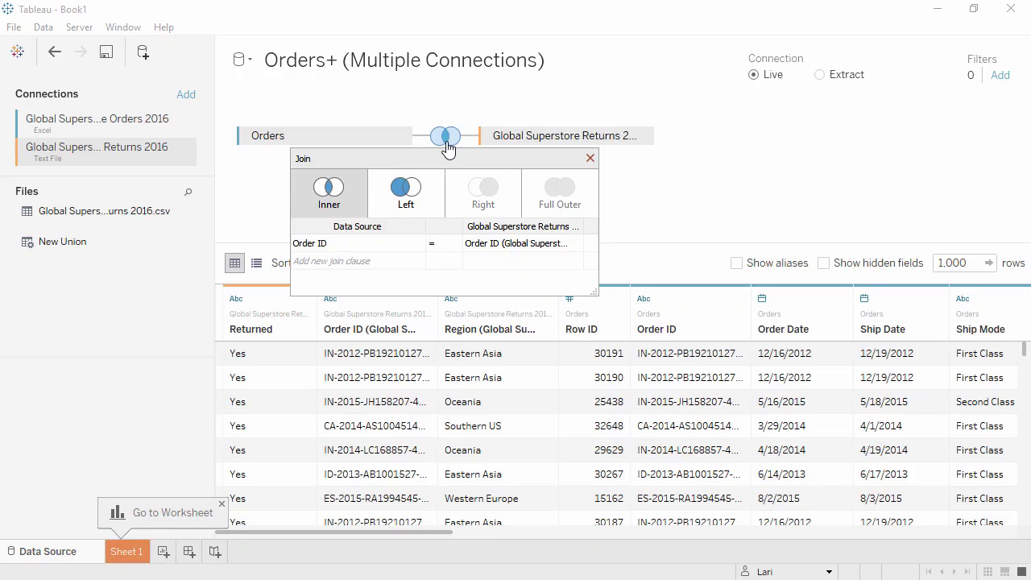
{"action": "left_click", "coordinate": [433, 195]}
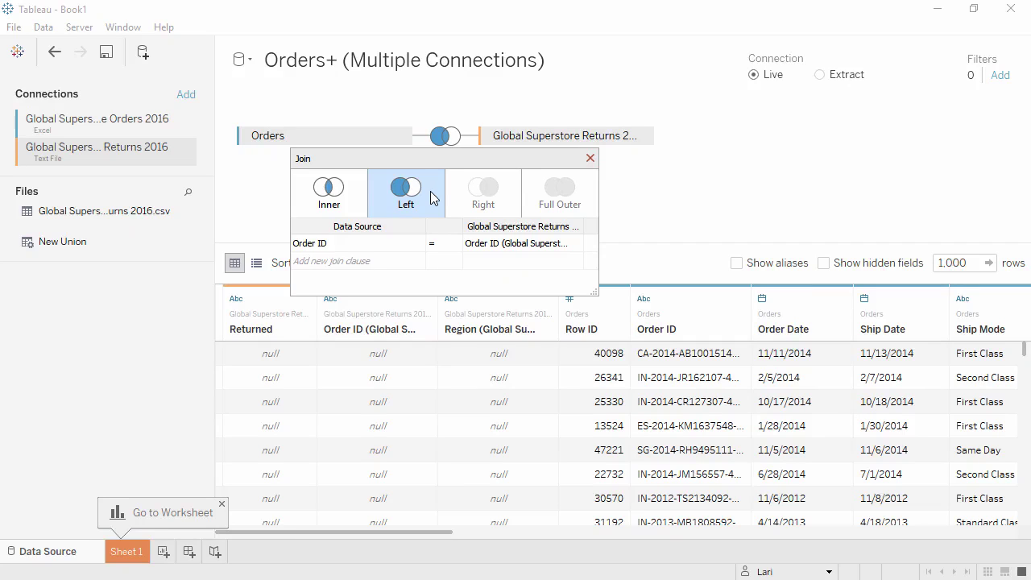
{"action": "left_click", "coordinate": [417, 246]}
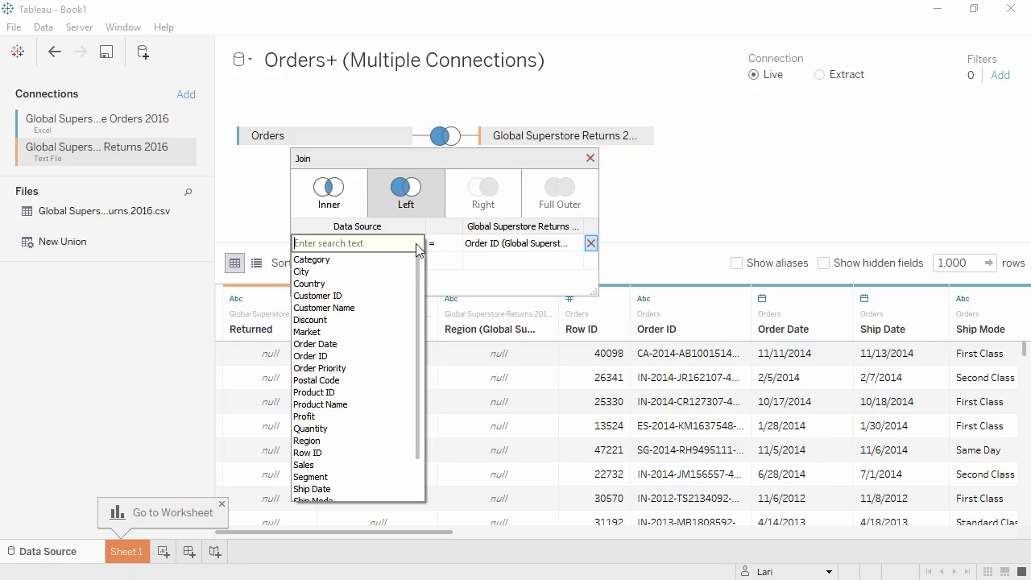
{"action": "left_click", "coordinate": [417, 233]}
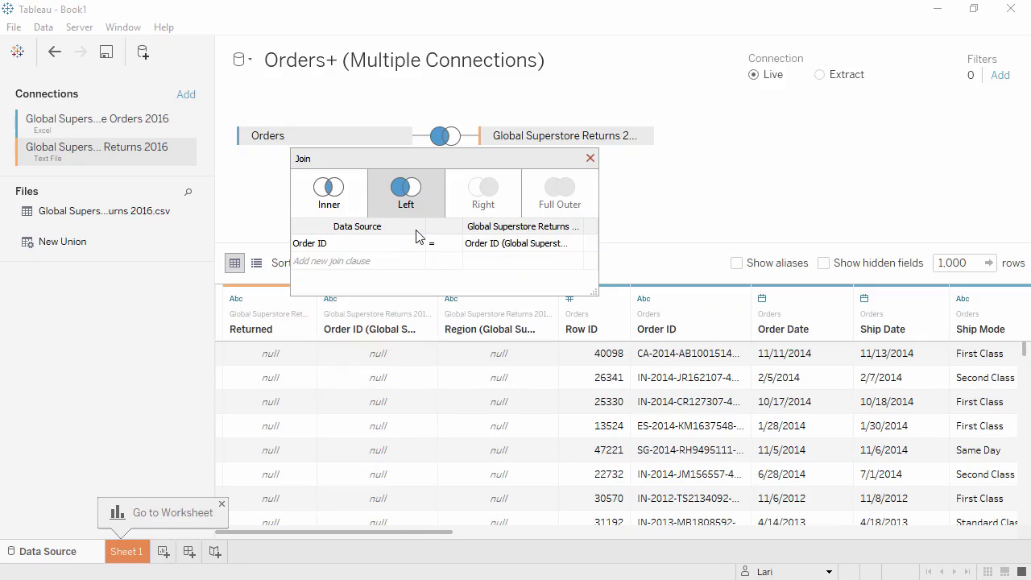
{"action": "left_click", "coordinate": [591, 158]}
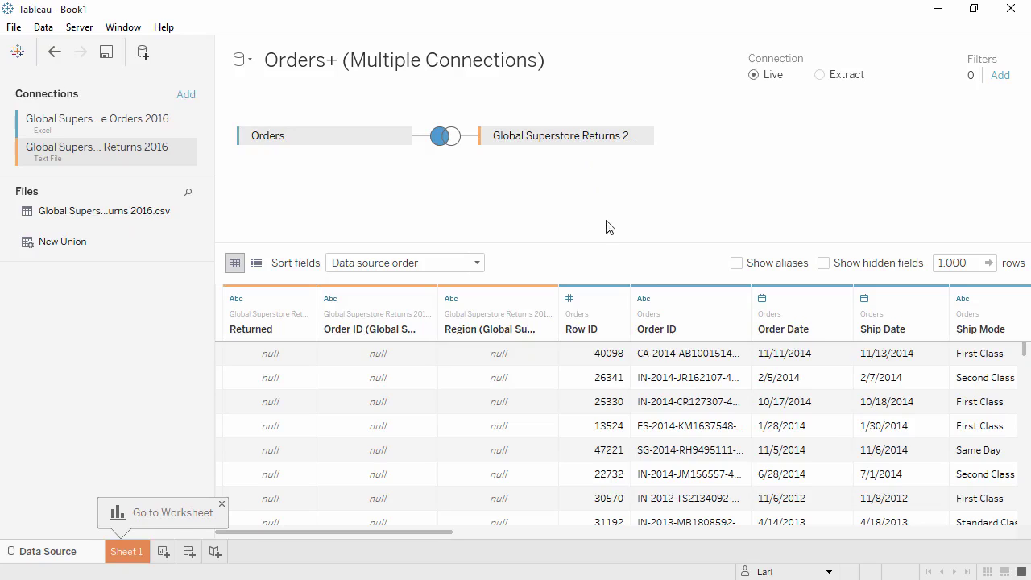
- Change the Row ID column's data type to String and widen the Order ID column to show its full values
{"action": "left_click", "coordinate": [572, 299]}
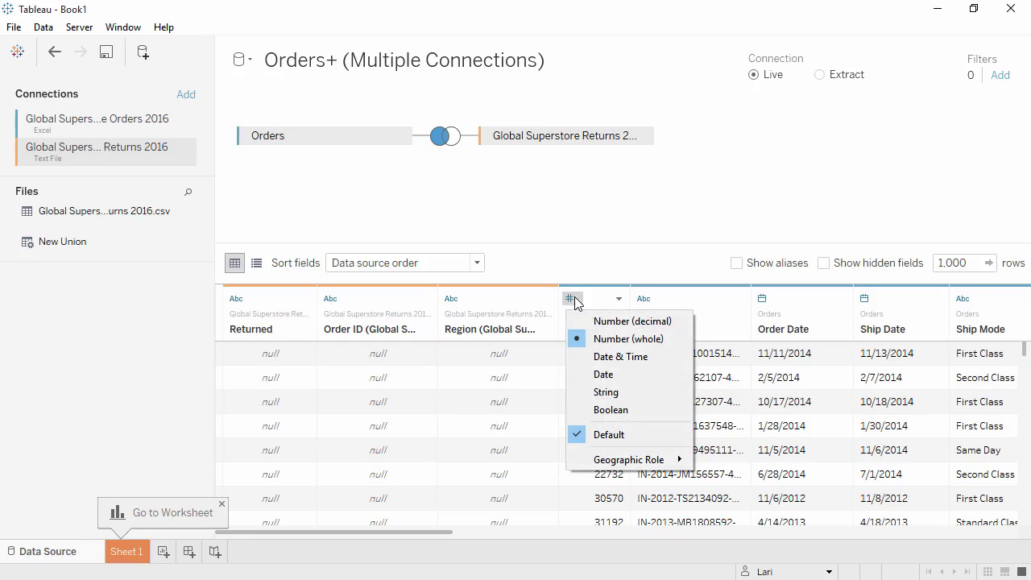
{"action": "left_click", "coordinate": [577, 391]}
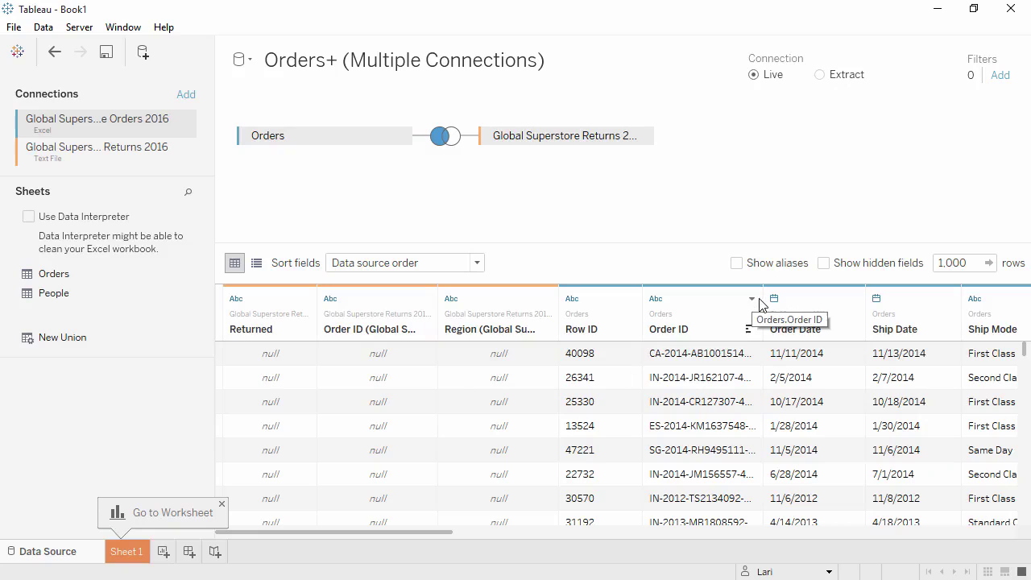
{"action": "left_click_drag", "start_coordinate": [763, 303], "coordinate": [811, 292]}
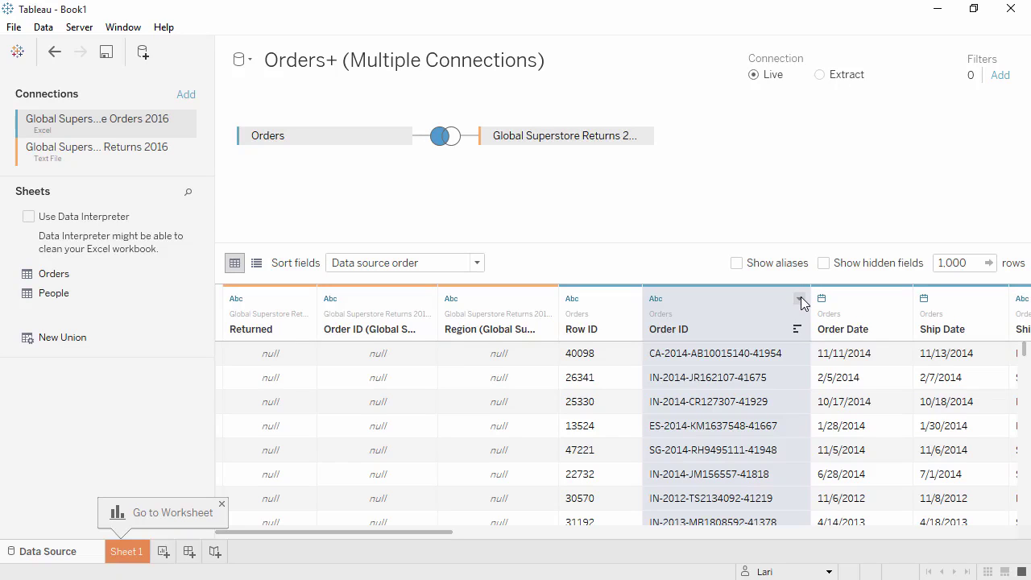
- Custom-split the Order ID column from Orders at the hyphen, splitting off the first 1 column
{"action": "left_click", "coordinate": [800, 300]}
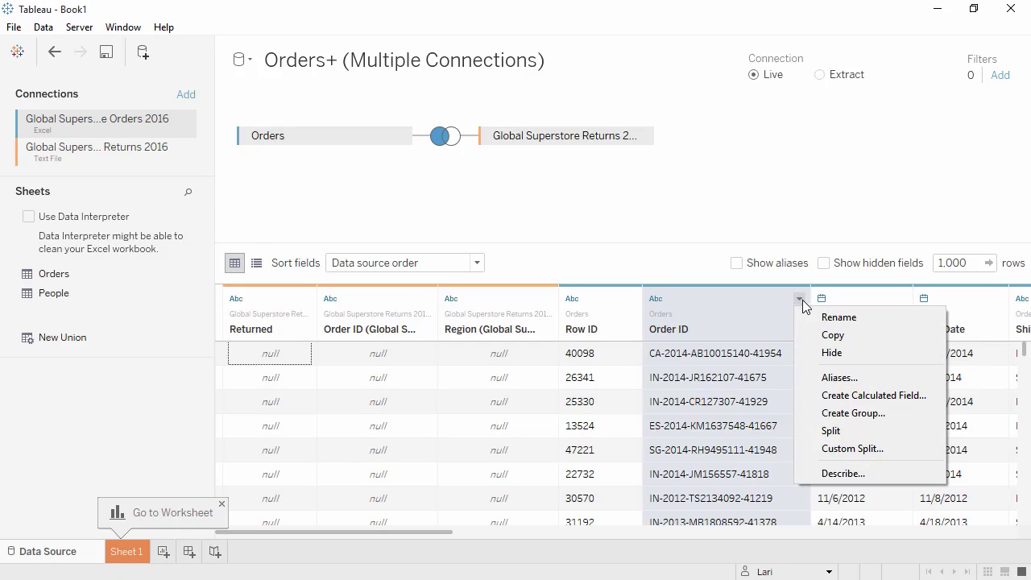
{"action": "left_click", "coordinate": [820, 449]}
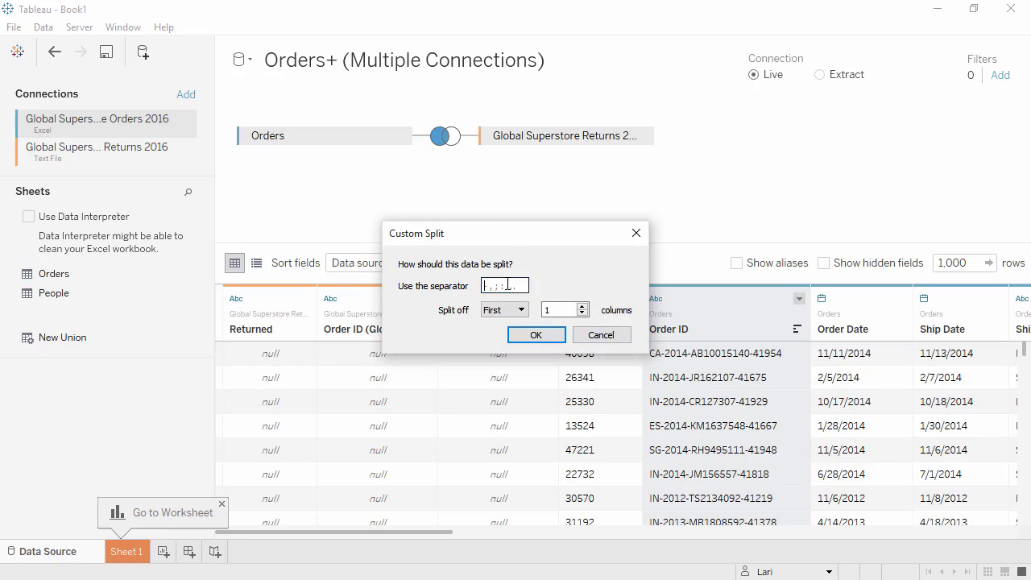
{"action": "left_click", "coordinate": [540, 335]}
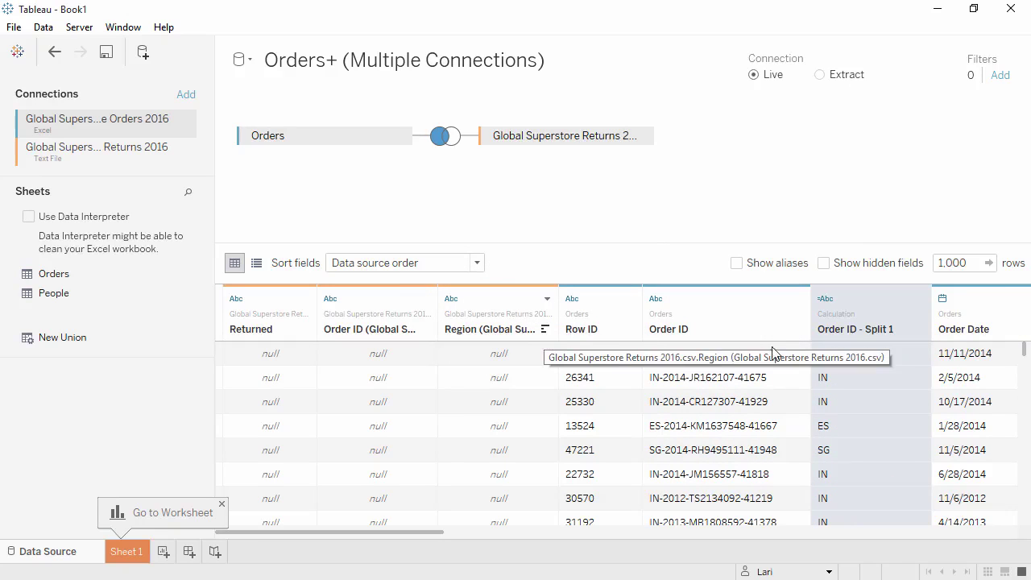
- Rename the column split from Order ID as Distribution Center and open the worksheet Sheet 1
{"action": "left_click", "coordinate": [920, 299]}
{"action": "left_click", "coordinate": [921, 333]}
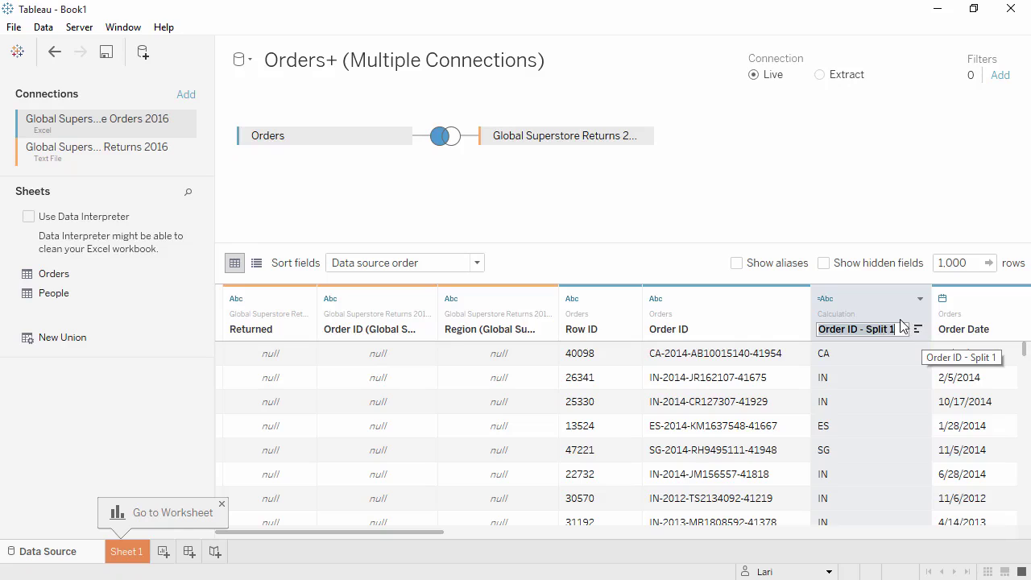
{"action": "type", "text": "Distribution Center"}
{"action": "key", "text": "Return"}
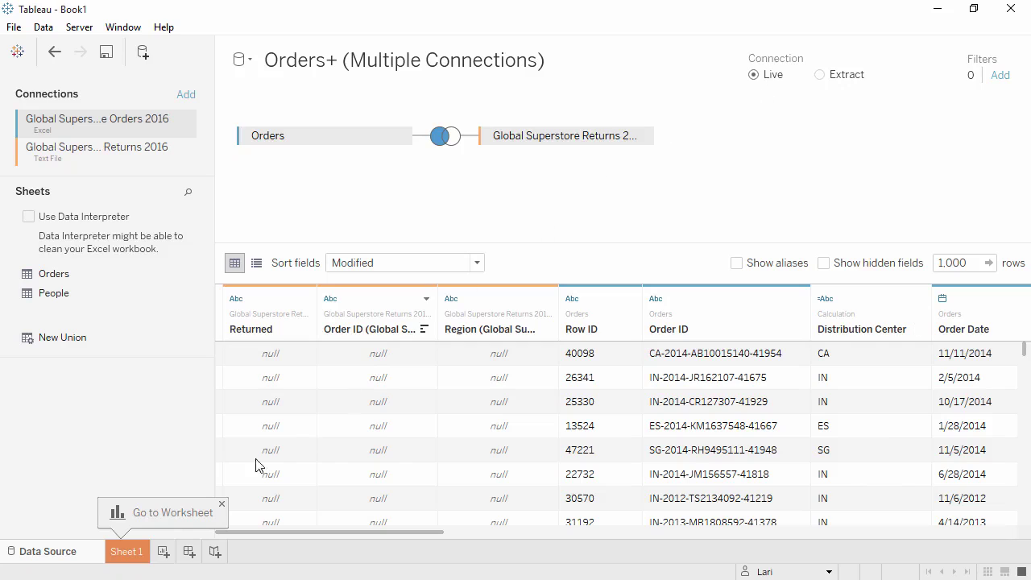
{"action": "left_click", "coordinate": [127, 552]}
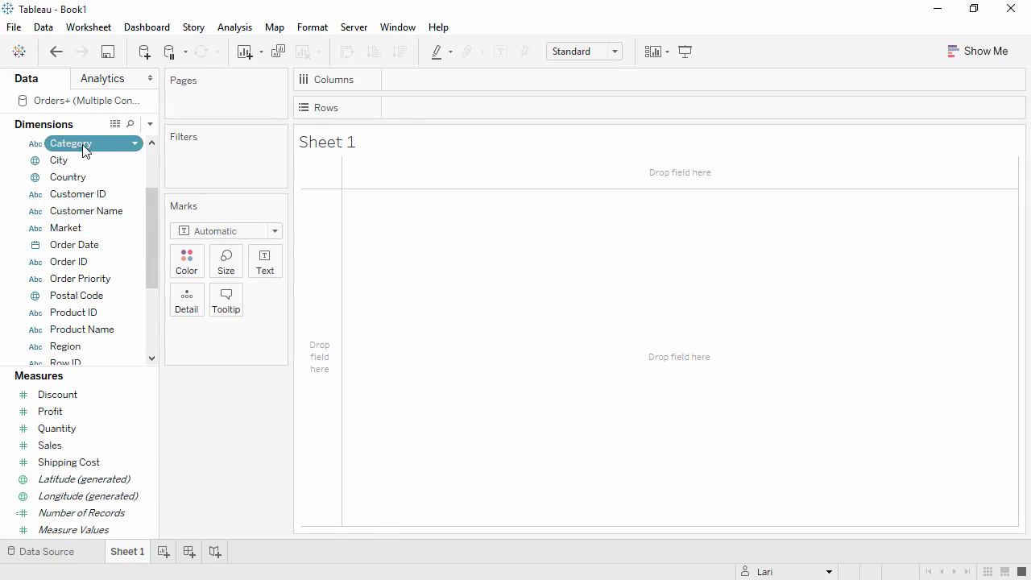
- Build a bar chart with Category and Segment as rows and the sum of Quantity as columns
{"action": "left_click_drag", "start_coordinate": [84, 151], "coordinate": [407, 109]}
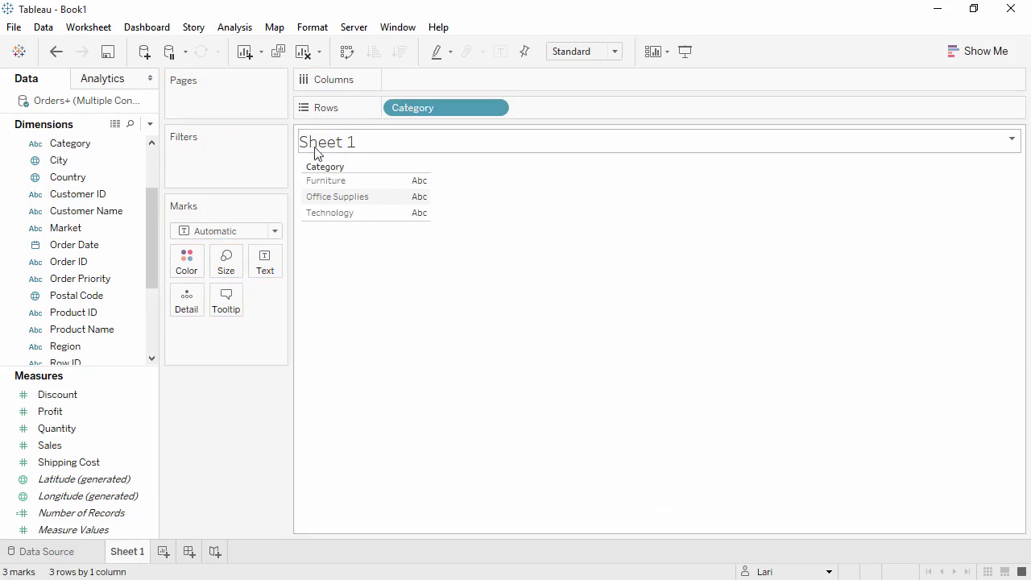
{"action": "left_click_drag", "start_coordinate": [154, 217], "coordinate": [150, 247]}
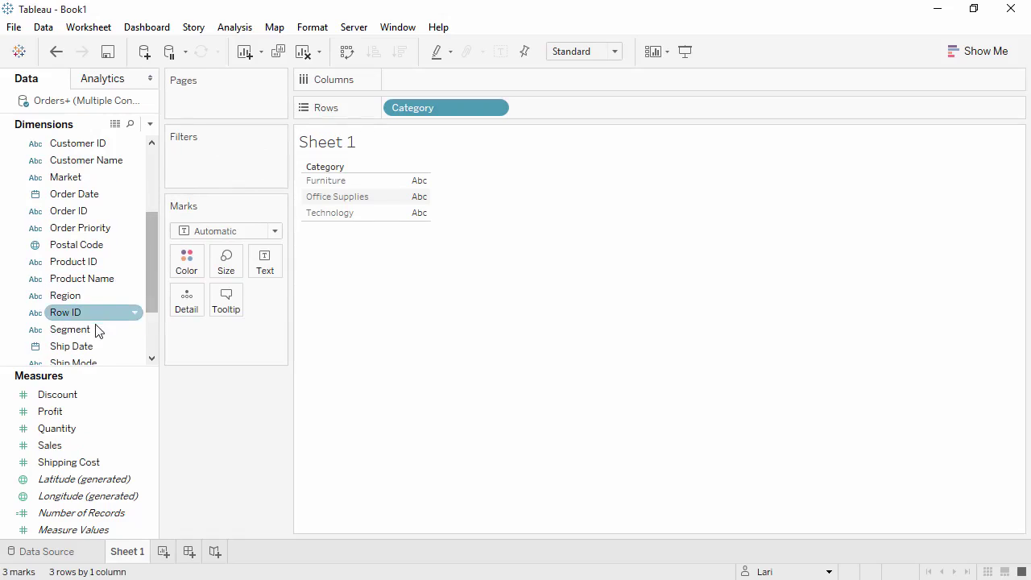
{"action": "left_click_drag", "start_coordinate": [102, 329], "coordinate": [552, 113]}
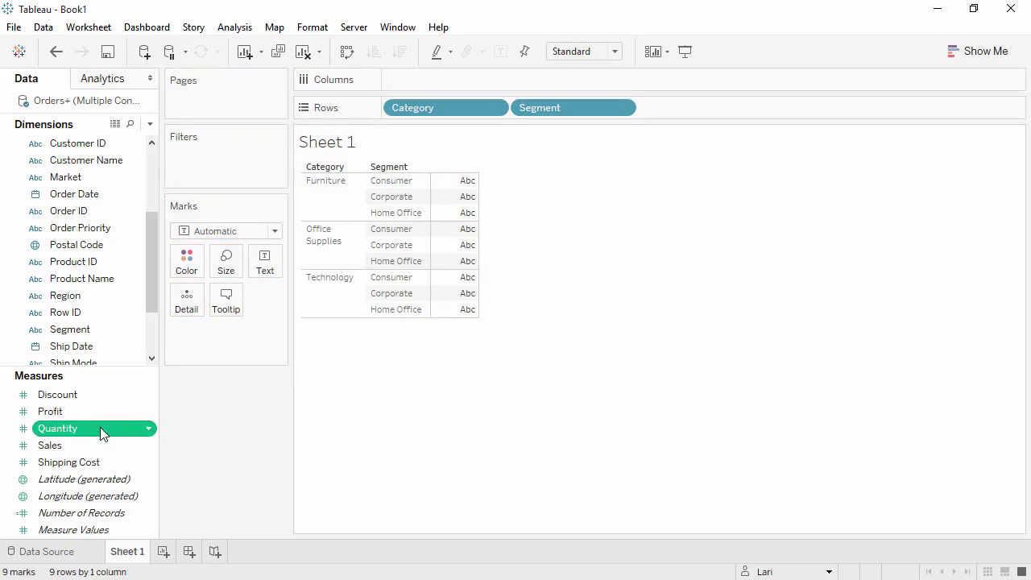
{"action": "left_click_drag", "start_coordinate": [100, 427], "coordinate": [408, 81]}
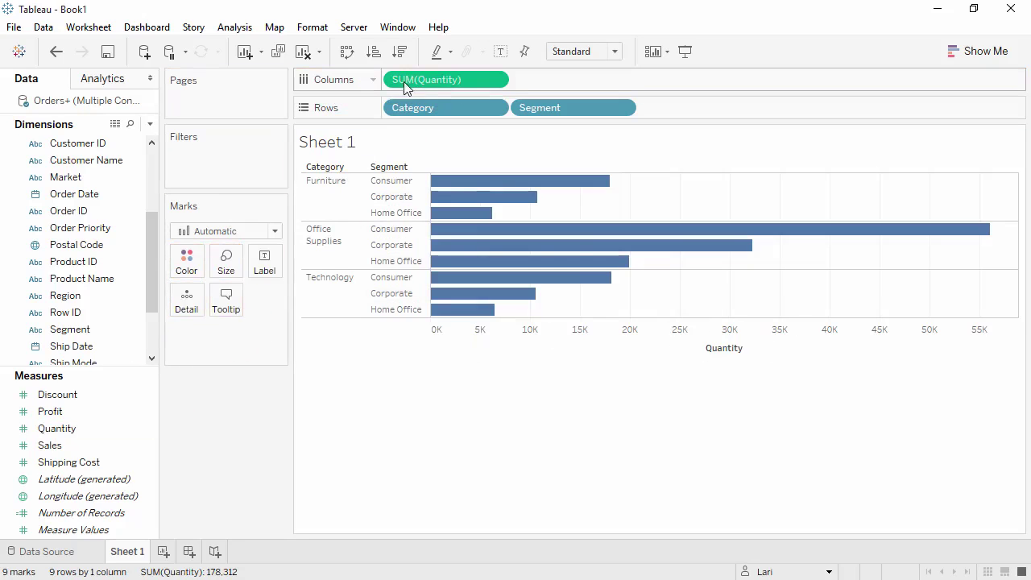
- Break the bar chart down by Market in the columns and by color, and clear the whole sheet
{"action": "left_click_drag", "start_coordinate": [73, 177], "coordinate": [396, 87]}
{"action": "left_click_drag", "start_coordinate": [109, 173], "coordinate": [184, 266]}
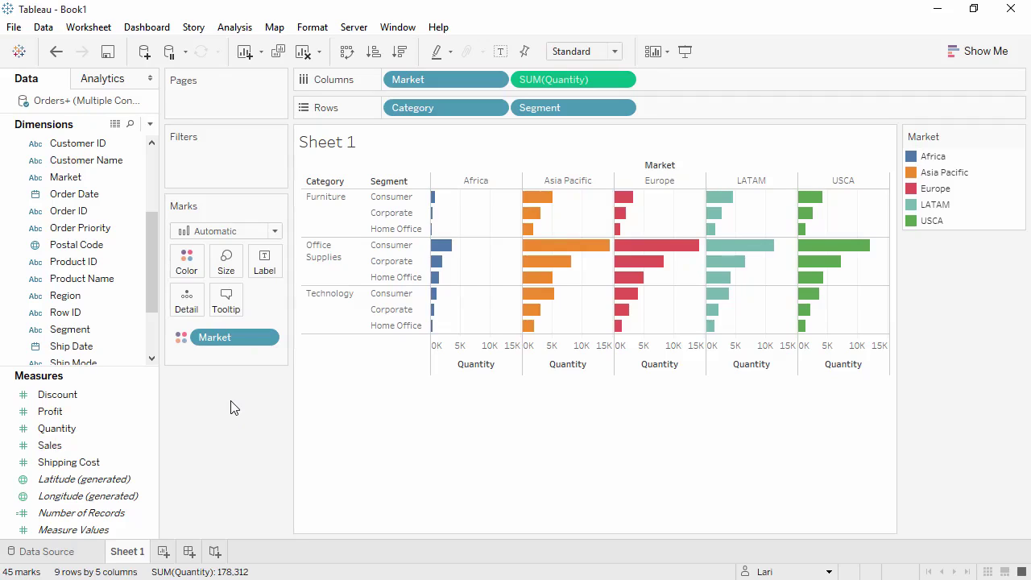
{"action": "left_click", "coordinate": [304, 52]}
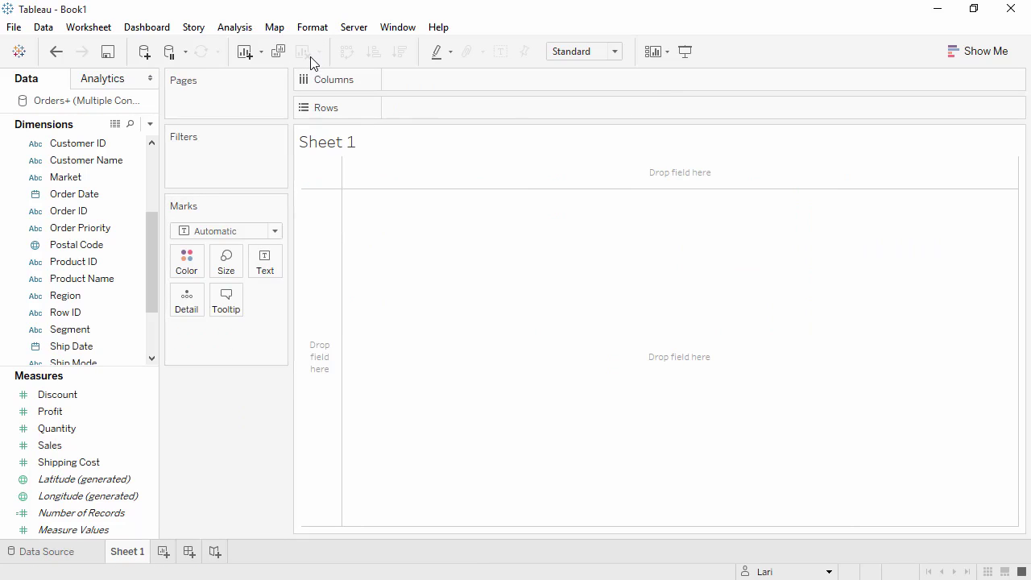
- Plot the sum of Sales in rows against the year of Order Date in columns as a line chart
{"action": "left_click", "coordinate": [137, 446]}
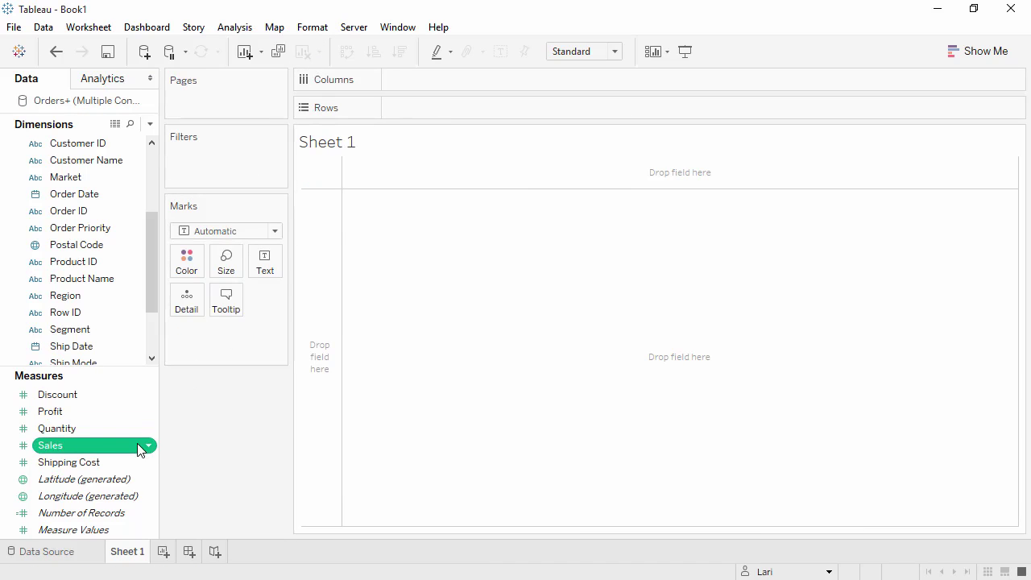
{"action": "left_click_drag", "start_coordinate": [137, 446], "coordinate": [318, 382]}
{"action": "mouse_move", "coordinate": [369, 383]}
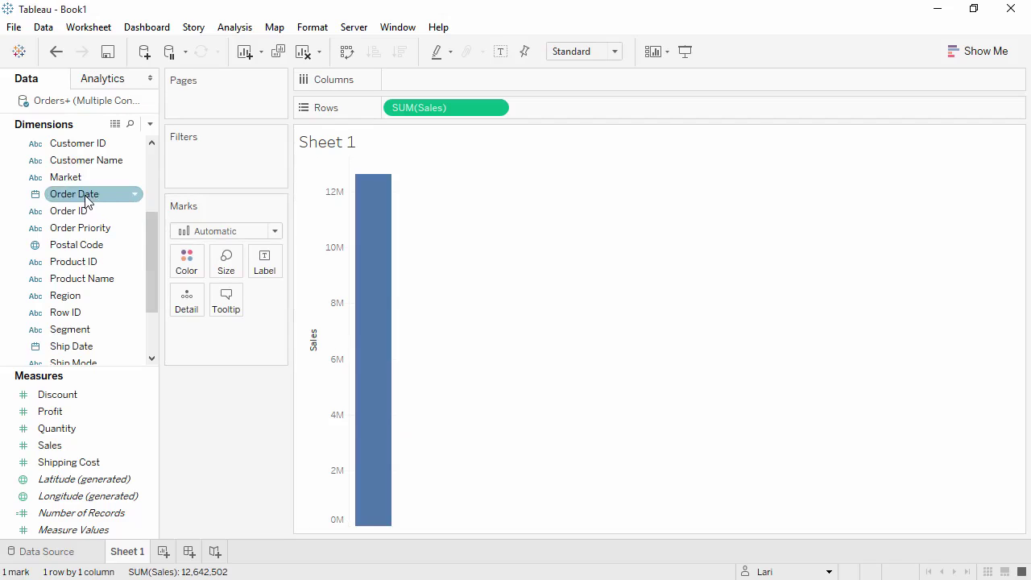
{"action": "left_click_drag", "start_coordinate": [85, 193], "coordinate": [366, 161]}
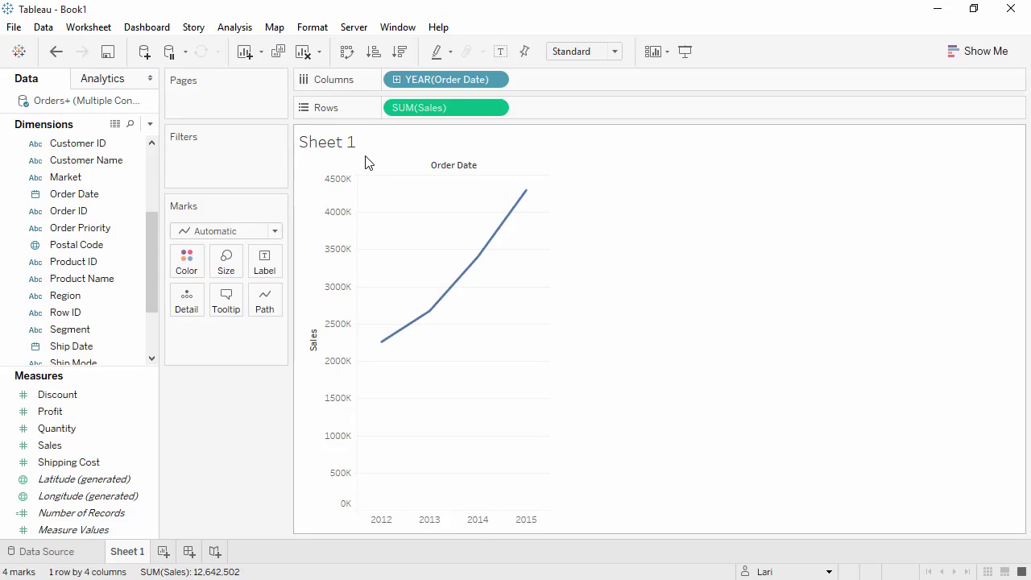
- Break the Sales lines down by month of Order Date in columns, with the year of Order Date moved to color
{"action": "left_click", "coordinate": [396, 80]}
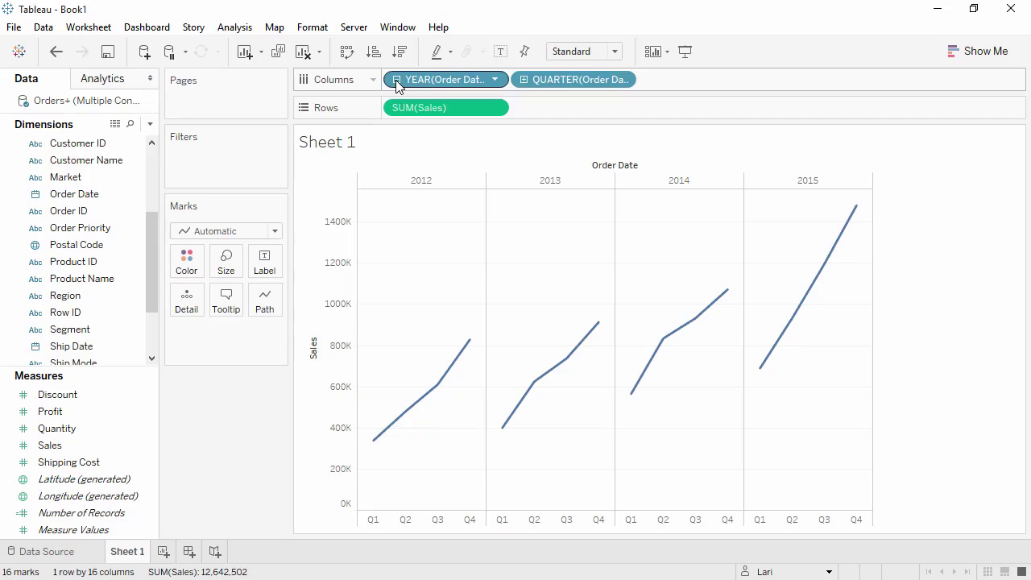
{"action": "left_click_drag", "start_coordinate": [399, 85], "coordinate": [669, 83]}
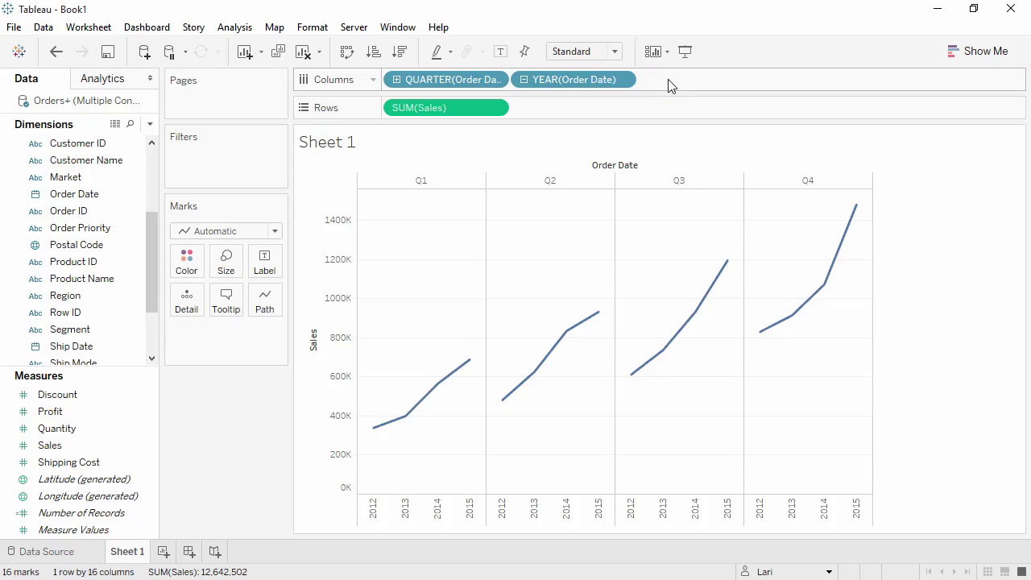
{"action": "left_click_drag", "start_coordinate": [601, 80], "coordinate": [194, 266]}
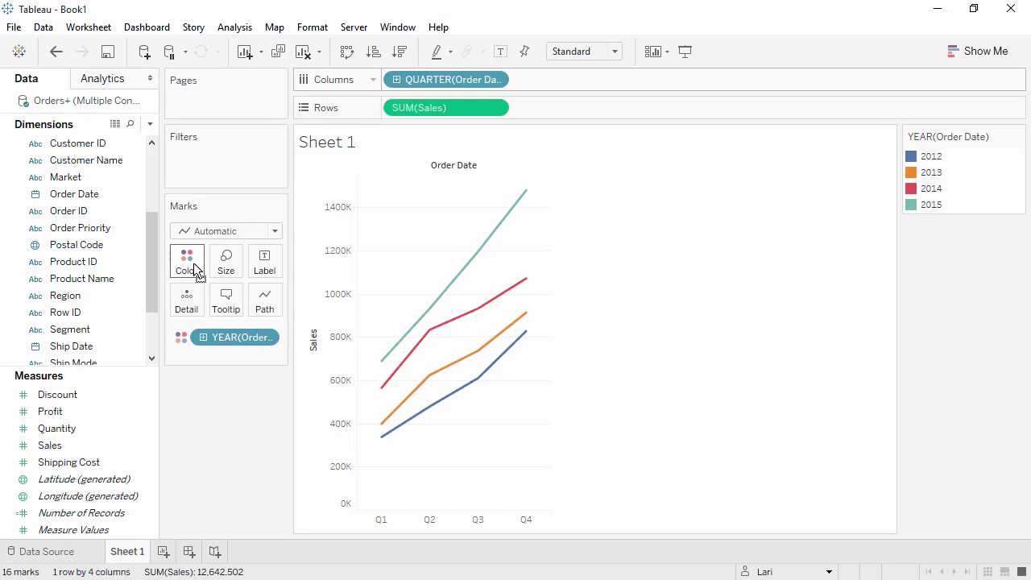
{"action": "left_click", "coordinate": [495, 80]}
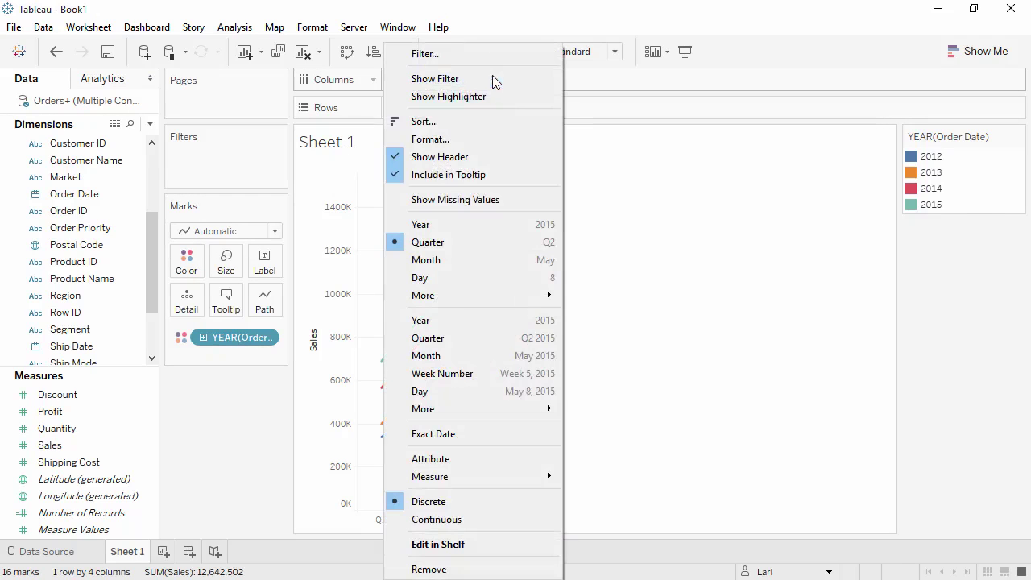
{"action": "left_click", "coordinate": [462, 258]}
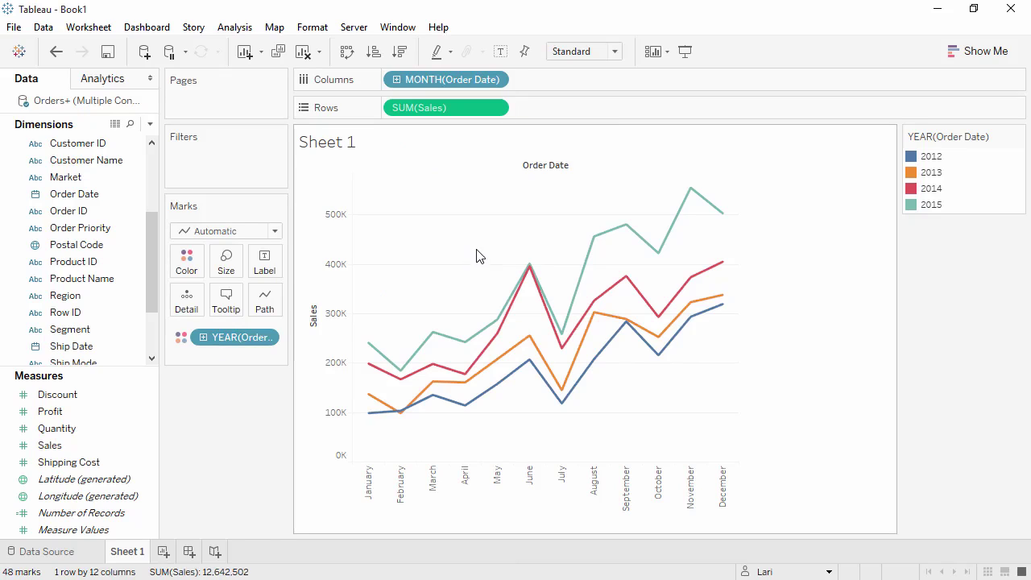
- Switch the aggregation of Sales in rows to Average and undo that change
{"action": "left_click", "coordinate": [494, 108]}
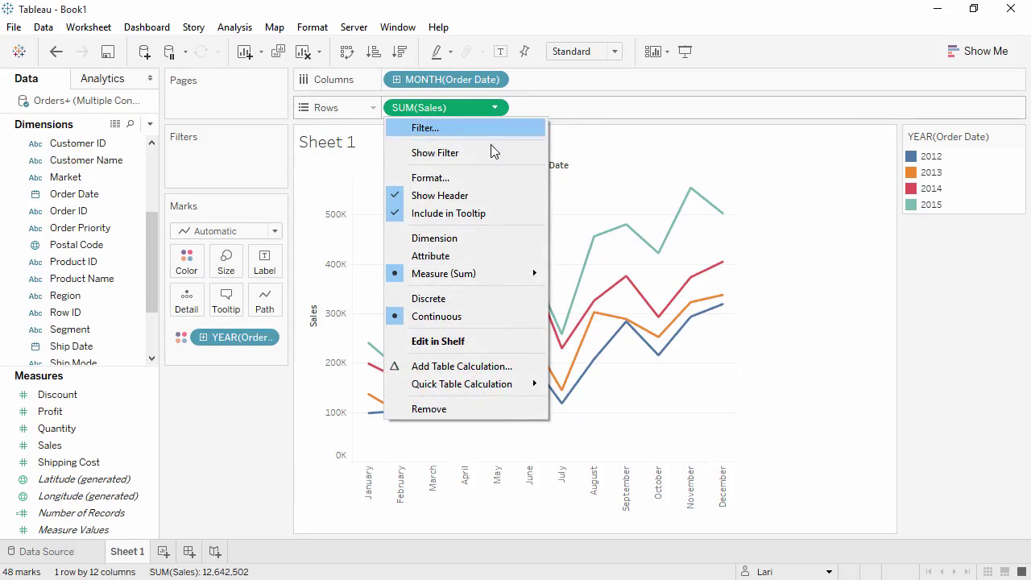
{"action": "mouse_move", "coordinate": [494, 277]}
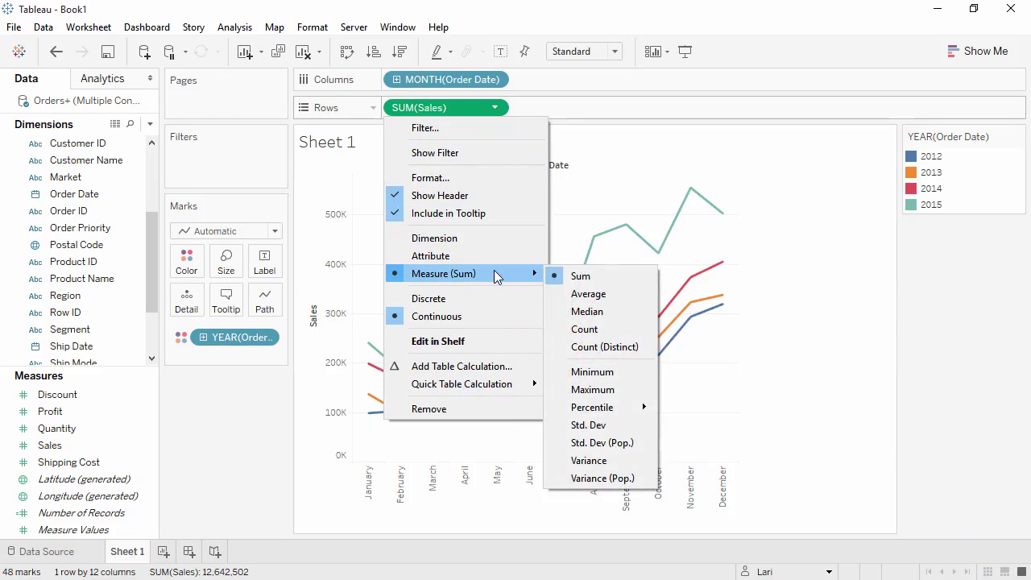
{"action": "left_click", "coordinate": [582, 299]}
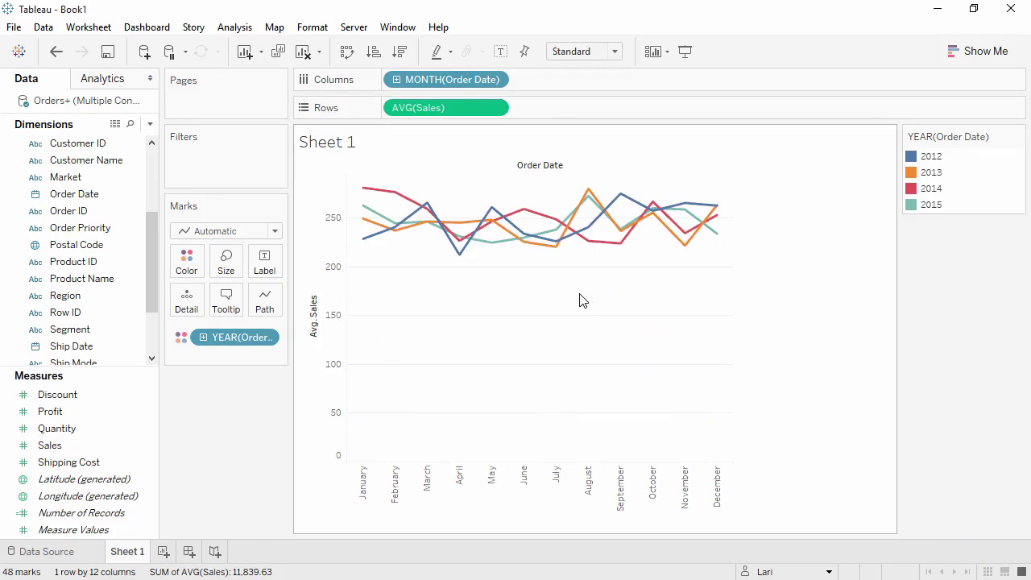
{"action": "left_click", "coordinate": [56, 51]}
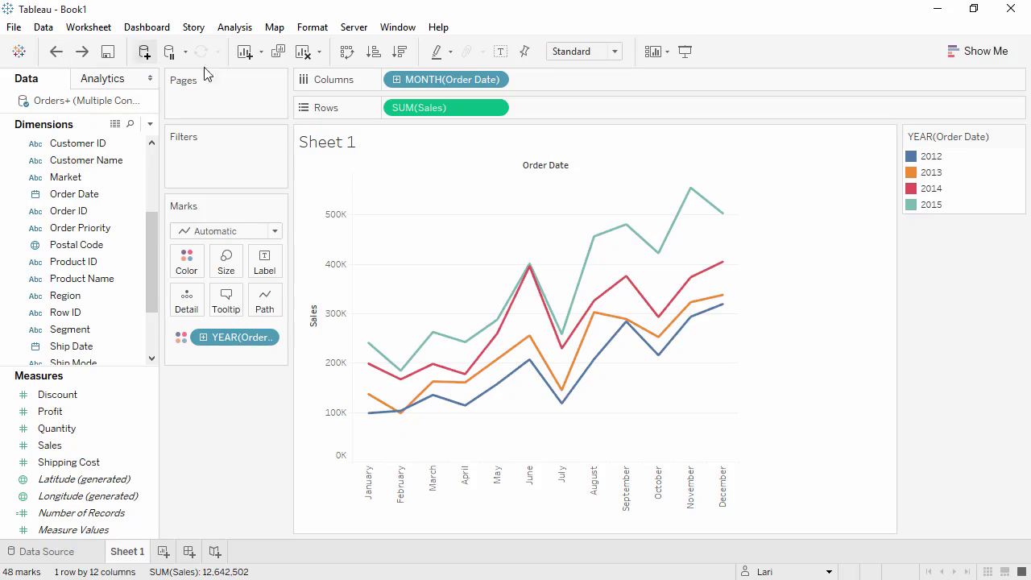
- Apply the Year Over Year Growth quick table calculation to Sales in rows
{"action": "left_click", "coordinate": [497, 111]}
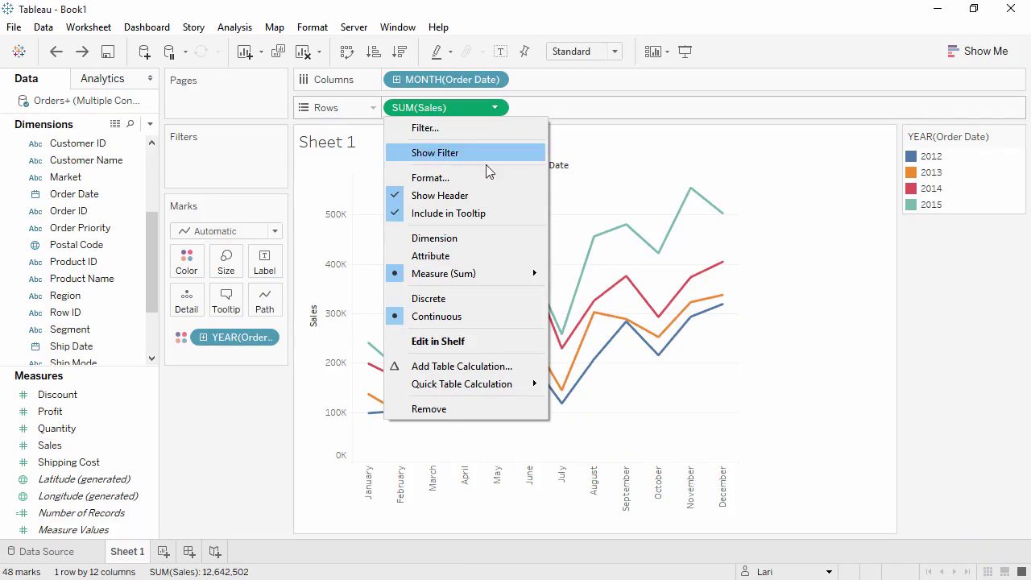
{"action": "mouse_move", "coordinate": [504, 385]}
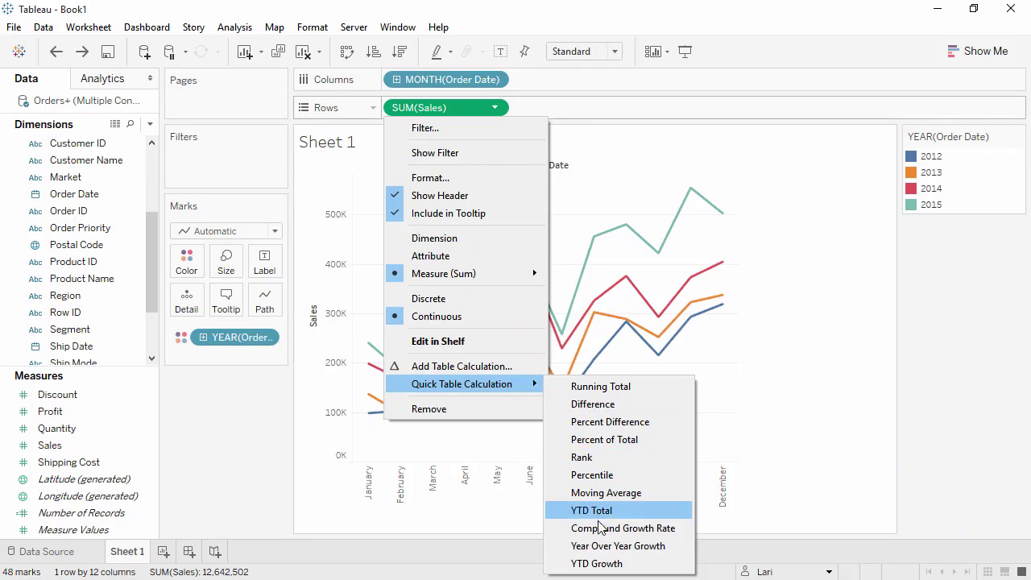
{"action": "left_click", "coordinate": [606, 547]}
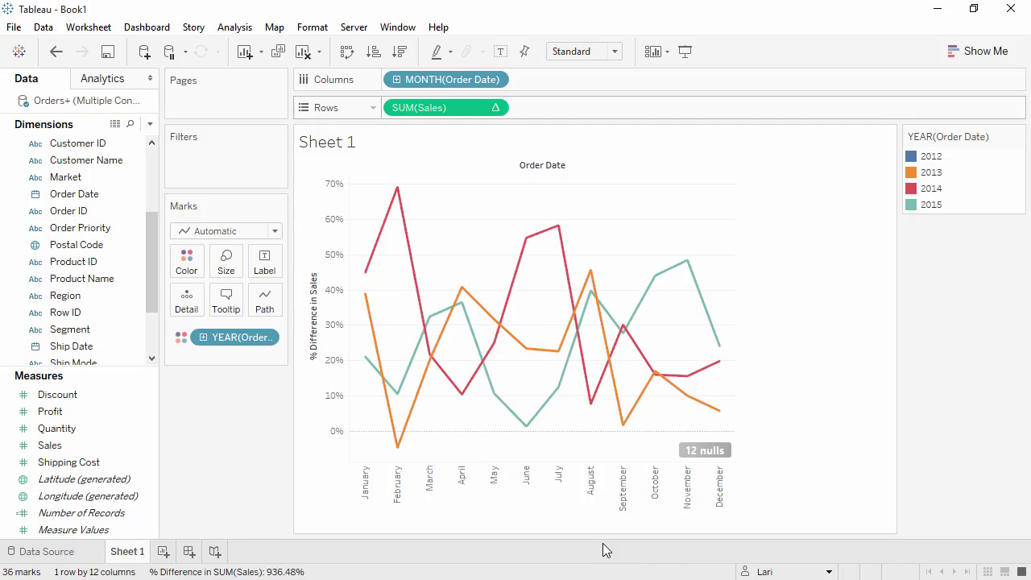
- Add a plain sum of Sales to the rows and move the year-over-year growth of Sales to the tooltip
{"action": "left_click", "coordinate": [105, 447]}
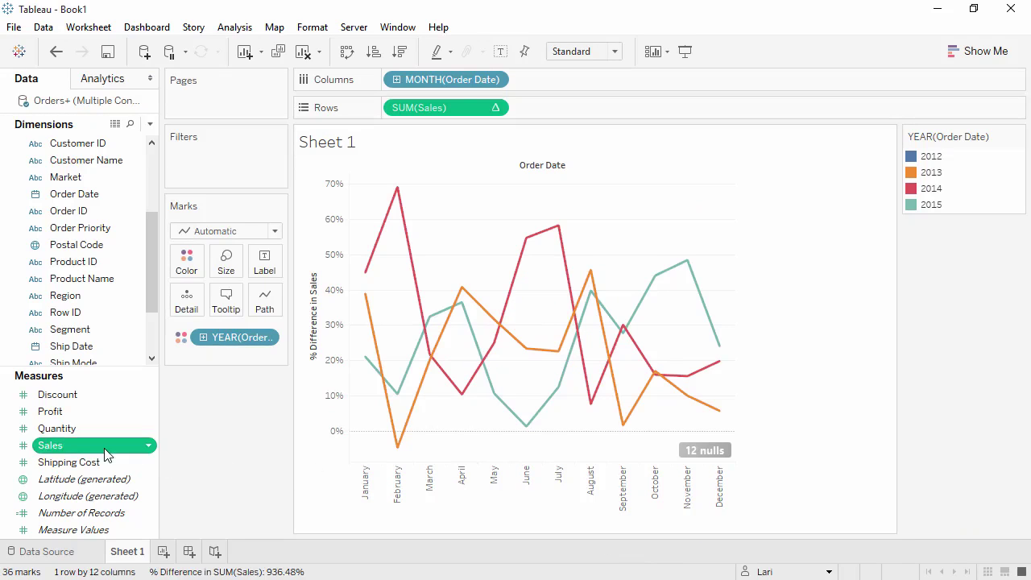
{"action": "left_click_drag", "start_coordinate": [117, 448], "coordinate": [388, 105]}
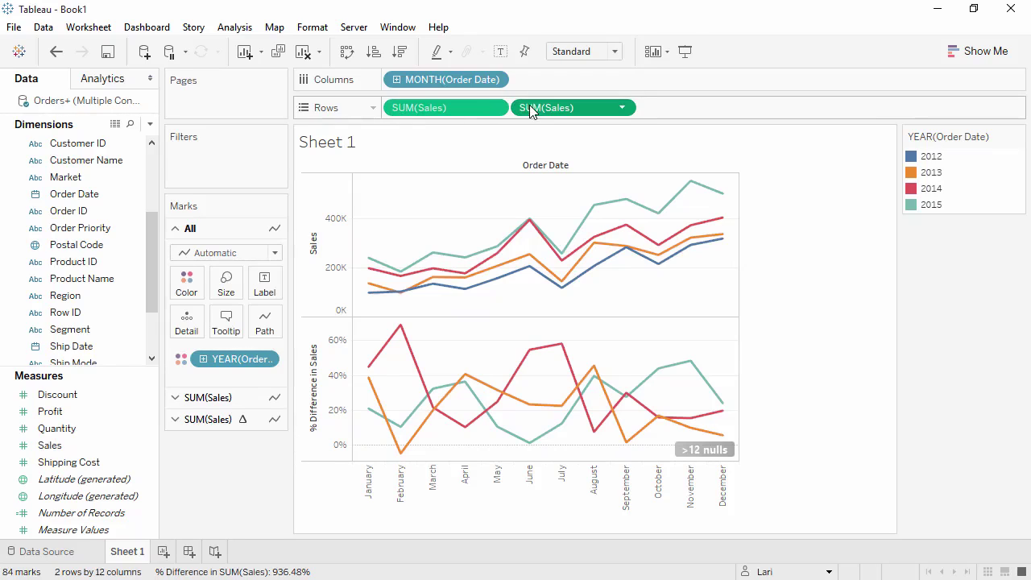
{"action": "left_click_drag", "start_coordinate": [524, 108], "coordinate": [232, 322]}
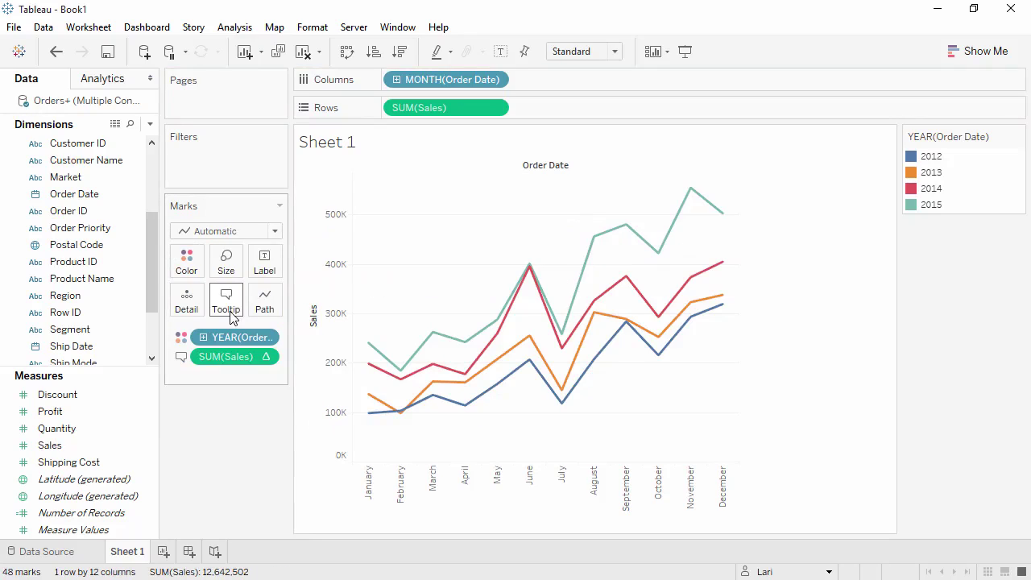
{"action": "mouse_move", "coordinate": [370, 346]}
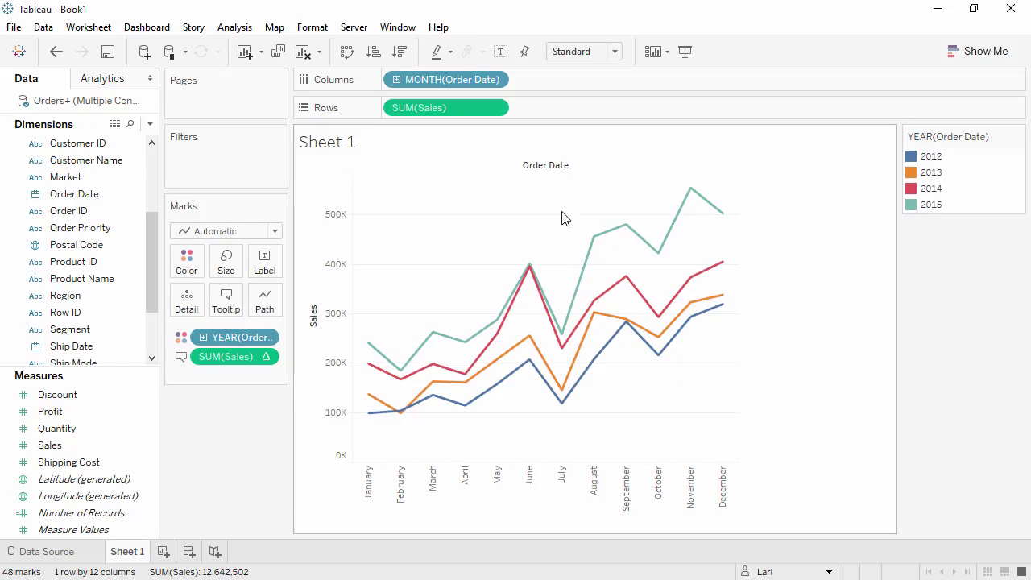
{"action": "mouse_move", "coordinate": [690, 195]}
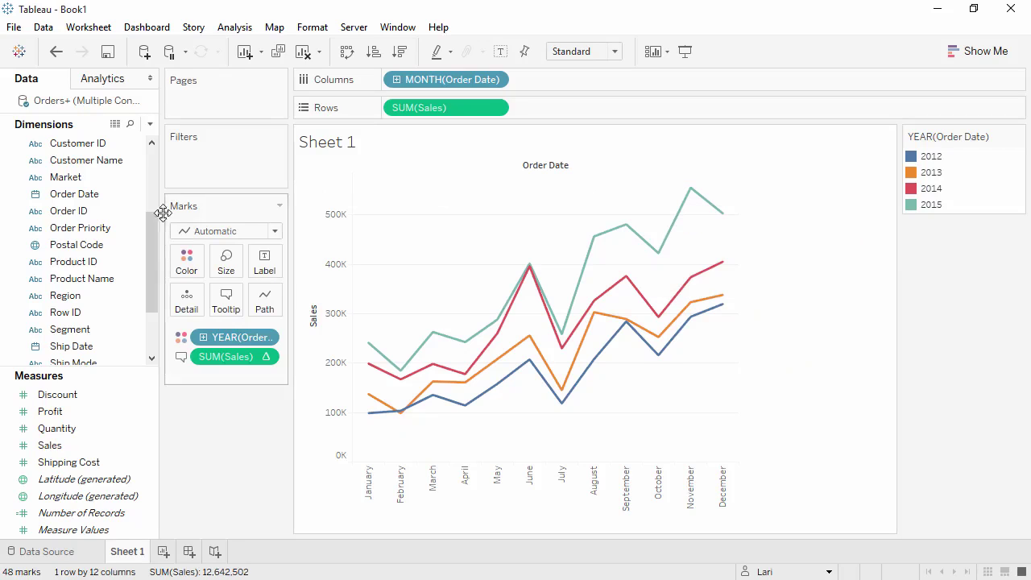
- Split the line chart by Category, placed ahead of the sum of Sales in rows
{"action": "left_click_drag", "start_coordinate": [151, 234], "coordinate": [386, 113]}
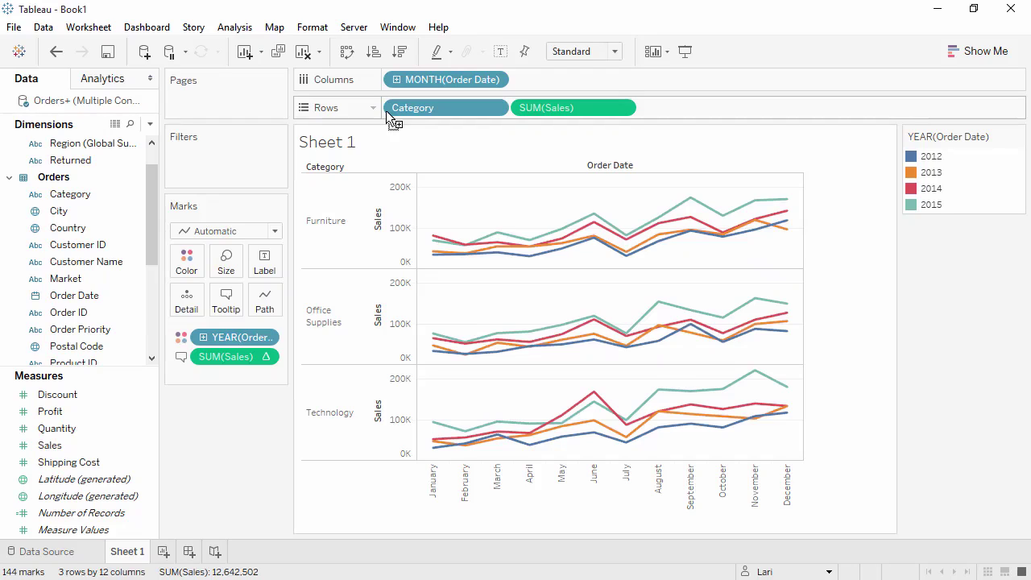
{"action": "left_click_drag", "start_coordinate": [386, 111], "coordinate": [386, 110]}
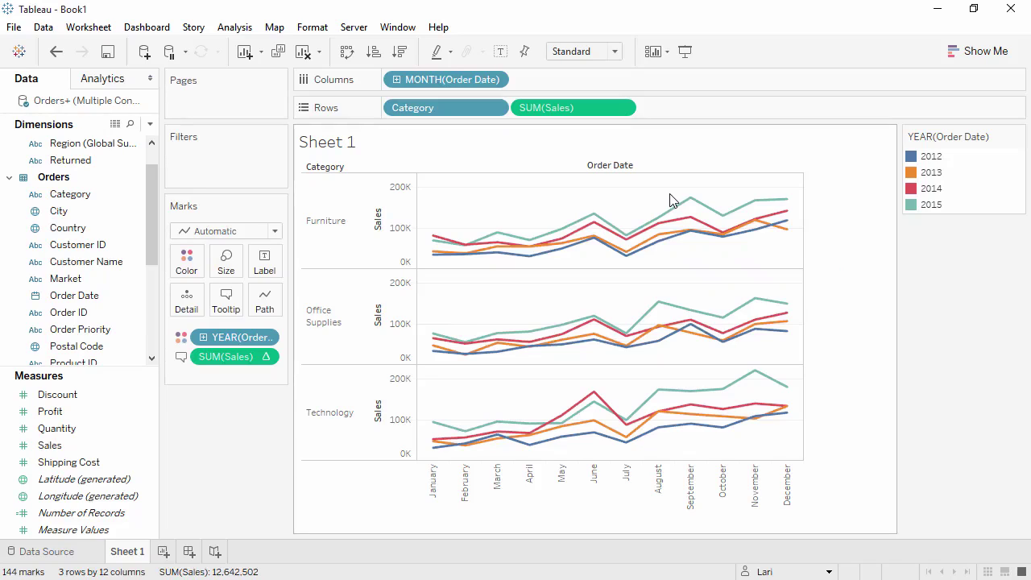
- Add a point annotation reading "Fall Sale" near August in the Furniture chart
{"action": "right_click", "coordinate": [645, 206]}
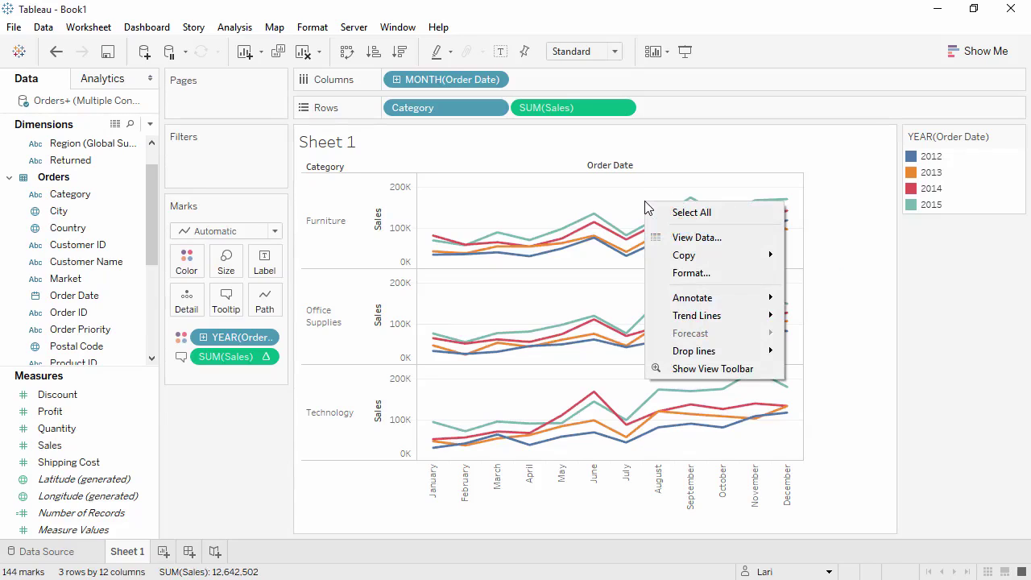
{"action": "mouse_move", "coordinate": [689, 303]}
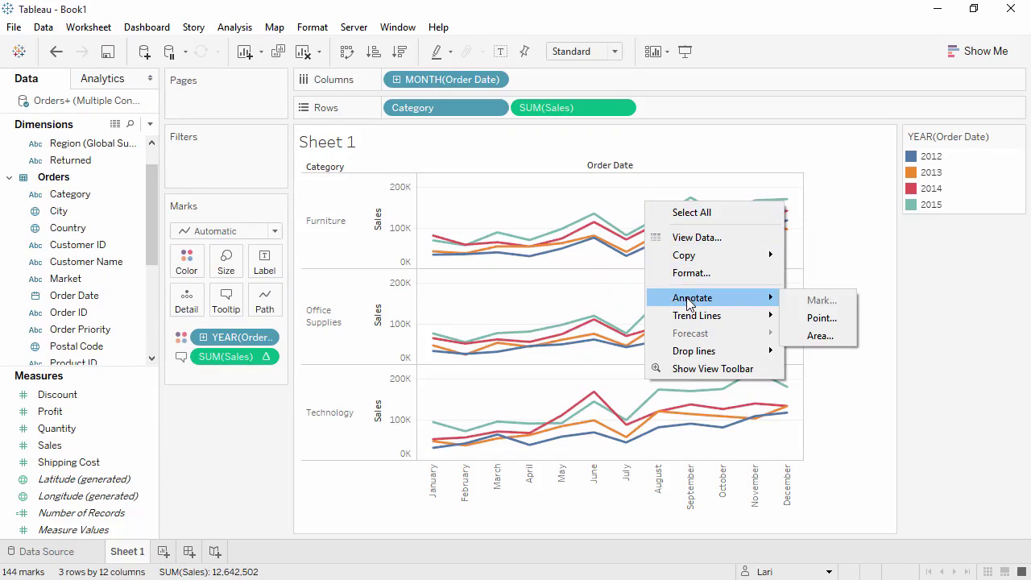
{"action": "left_click", "coordinate": [810, 319]}
{"action": "type", "text": "Fall Sale"}
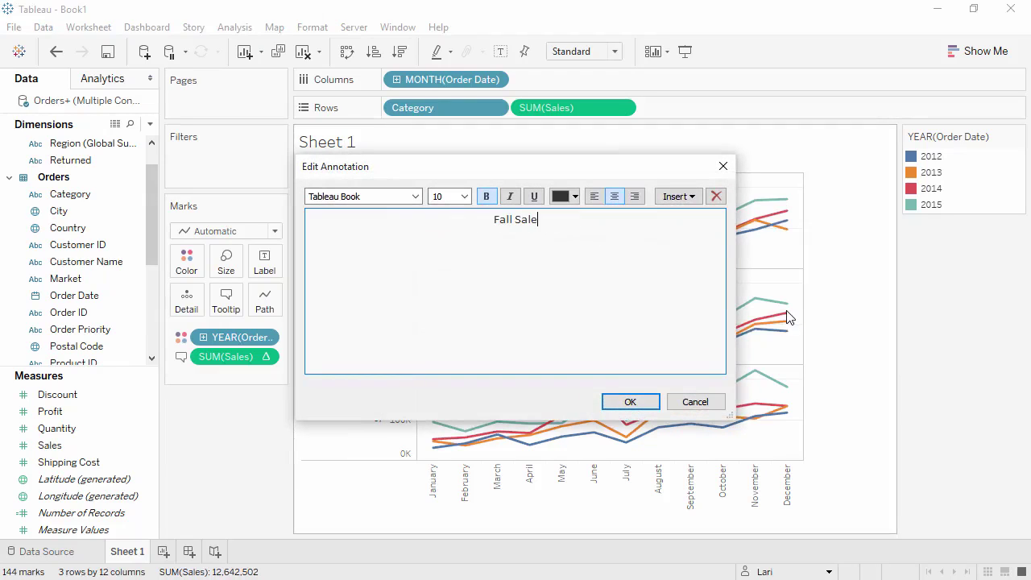
{"action": "left_click", "coordinate": [640, 405]}
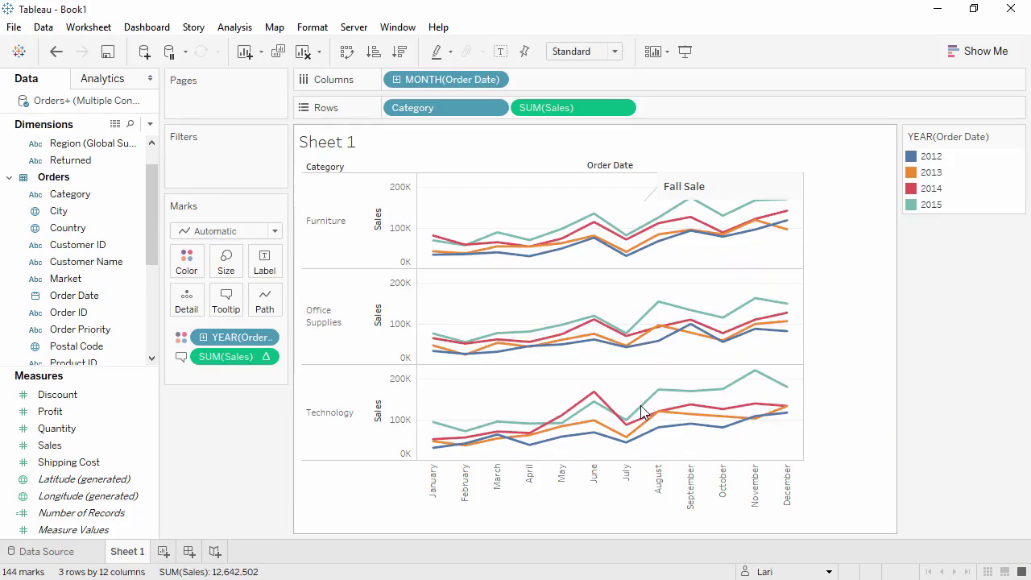
{"action": "right_click", "coordinate": [628, 391]}
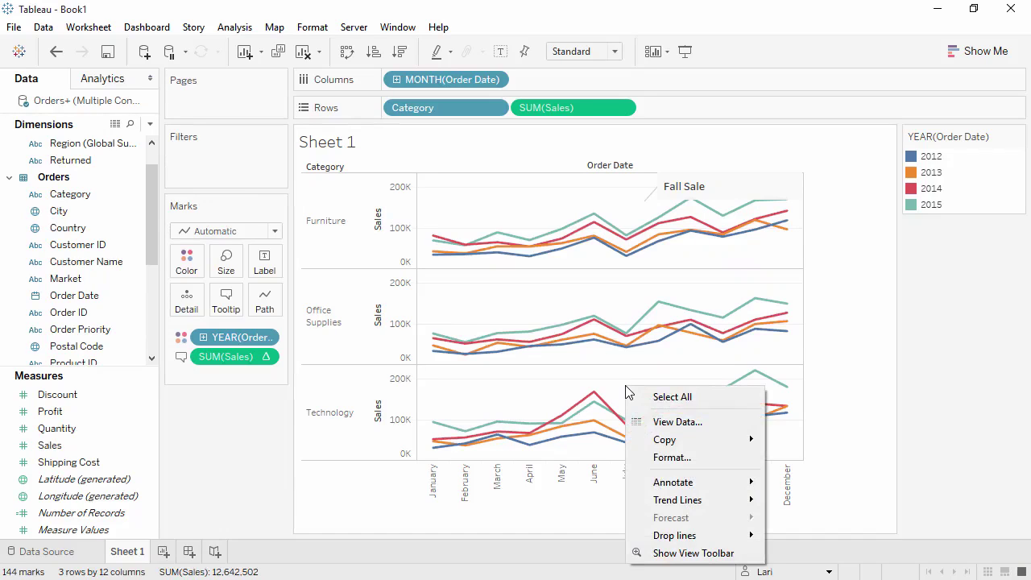
{"action": "mouse_move", "coordinate": [745, 440]}
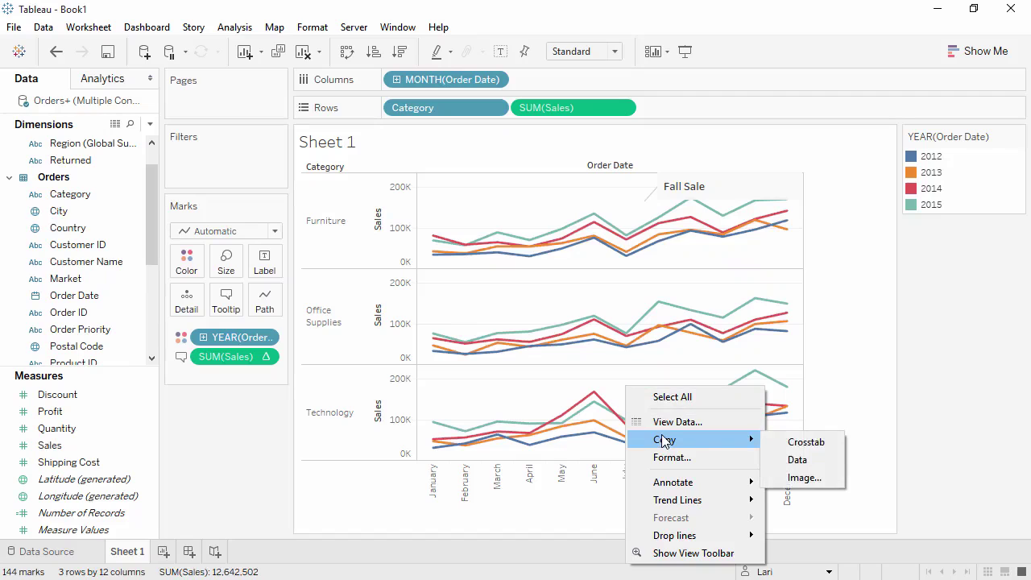
{"action": "left_click", "coordinate": [803, 478]}
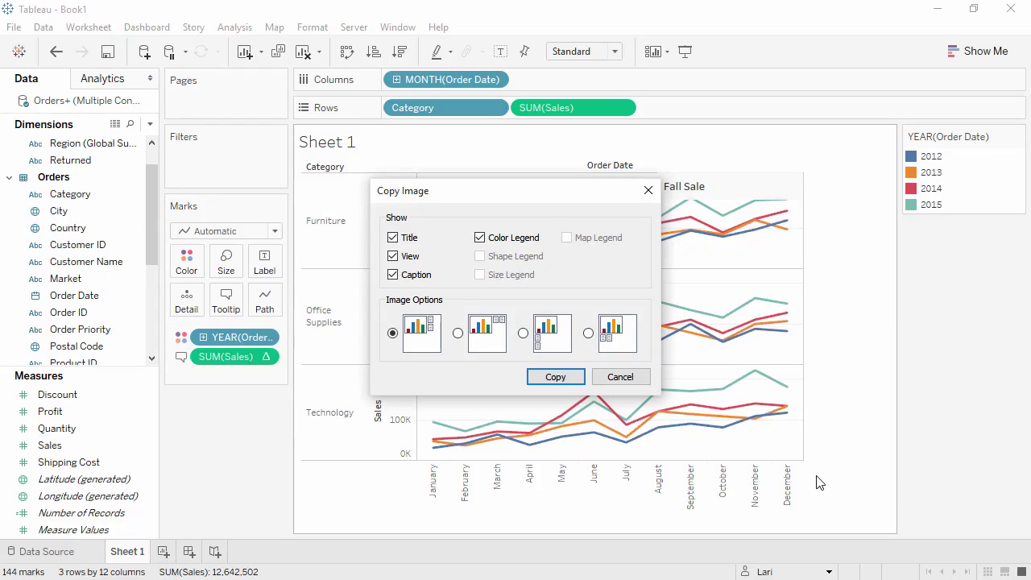
{"action": "left_click", "coordinate": [650, 191]}
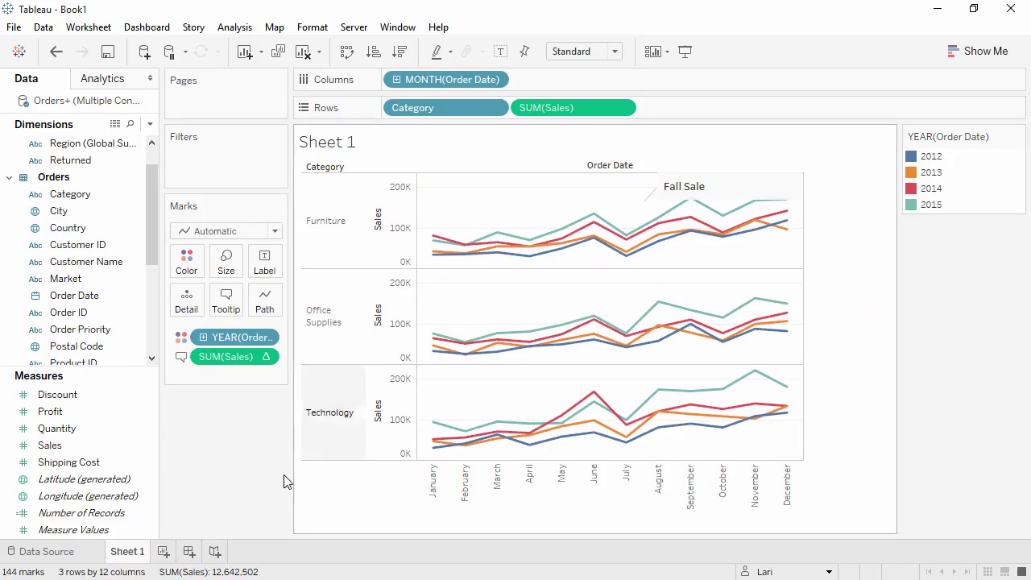
- Rename the worksheet as Sales Seasonality
{"action": "double_click", "coordinate": [128, 553]}
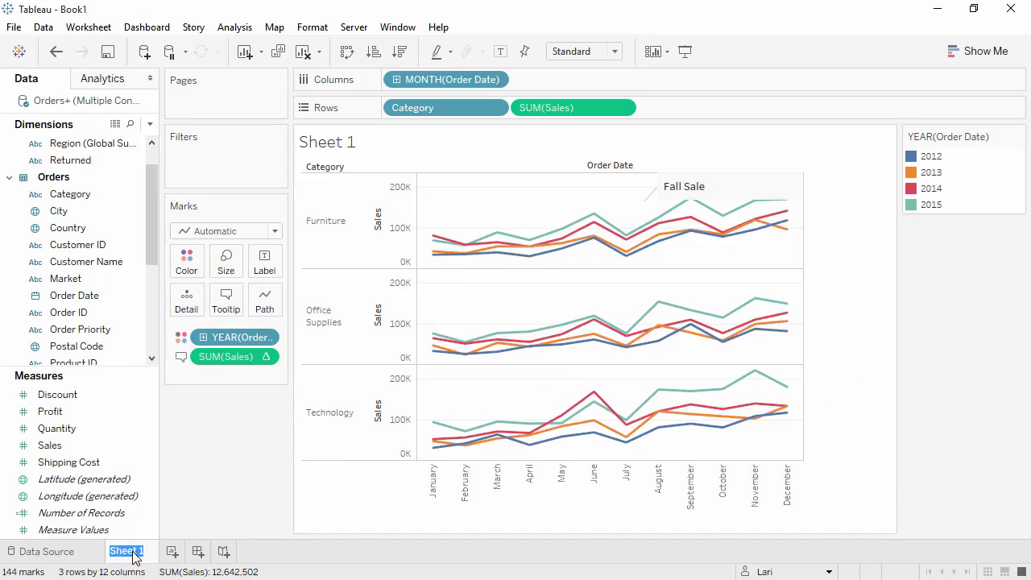
{"action": "type", "text": "Sales Seasonality"}
{"action": "key", "text": "Return"}
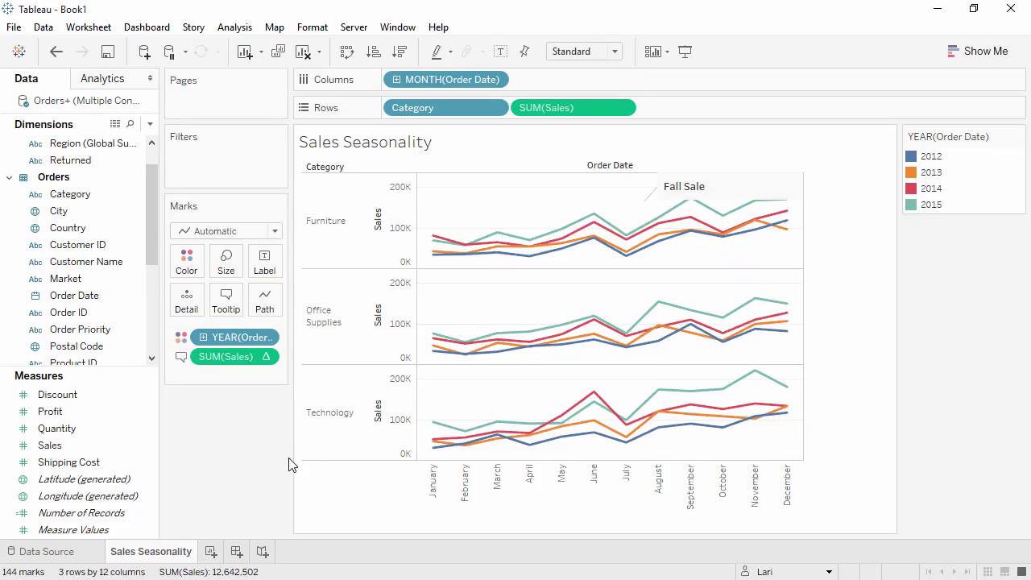
- Copy the chart's underlying data, paste it at cell A1 of the blank Excel workbook, and select the % Difference in Sales column
{"action": "right_click", "coordinate": [454, 400]}
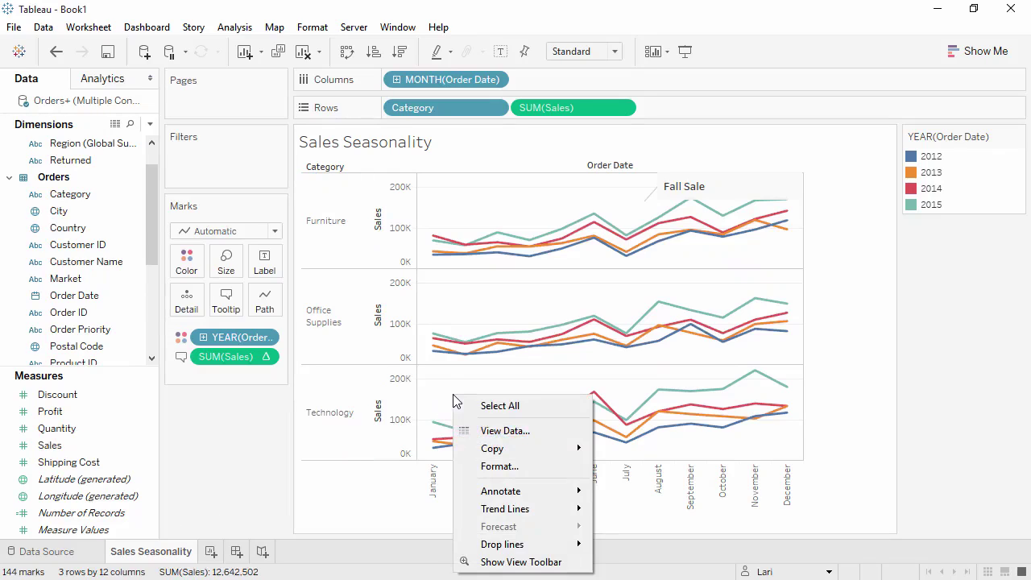
{"action": "mouse_move", "coordinate": [484, 450]}
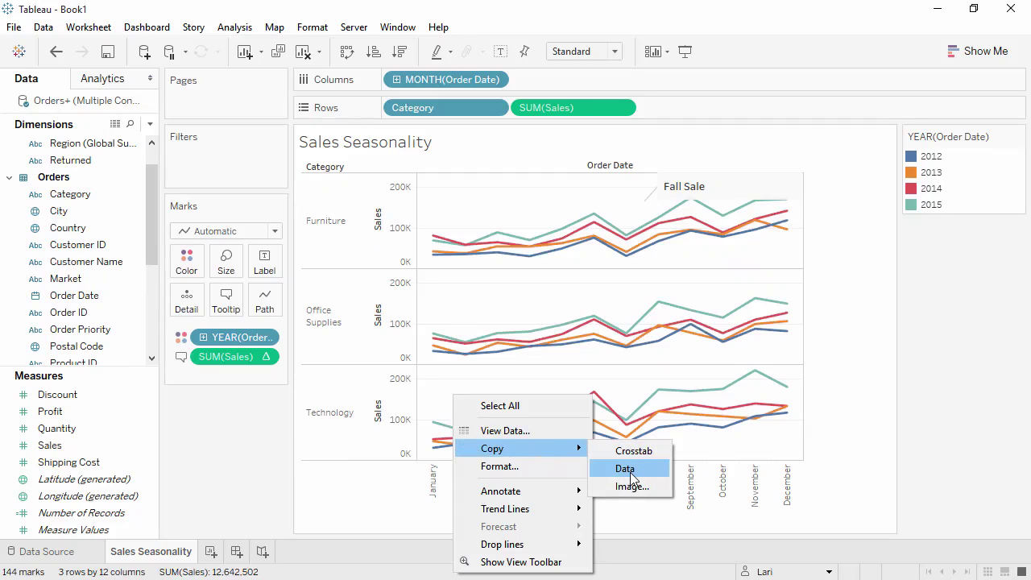
{"action": "left_click", "coordinate": [631, 473]}
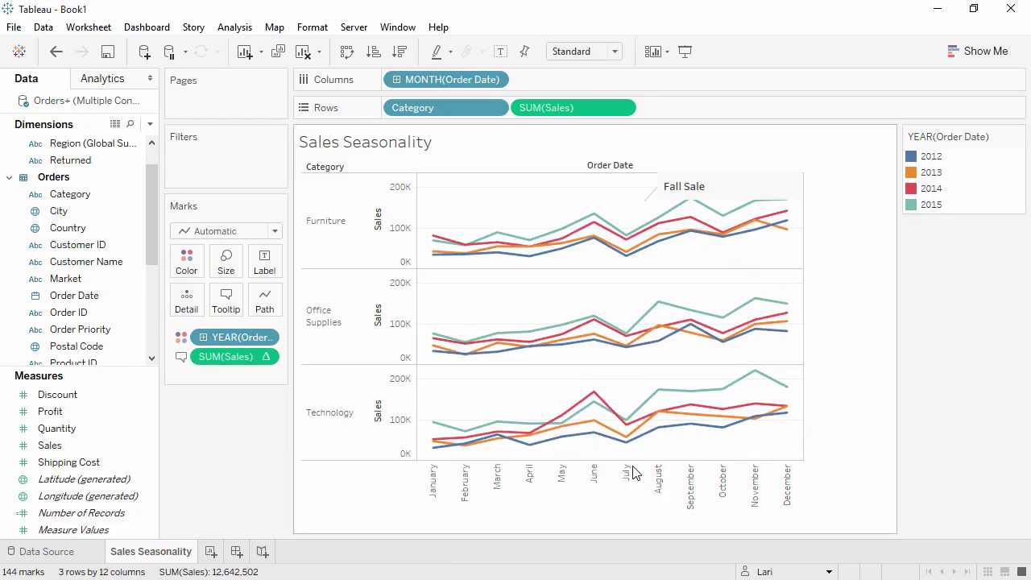
{"action": "left_click", "coordinate": [938, 11]}
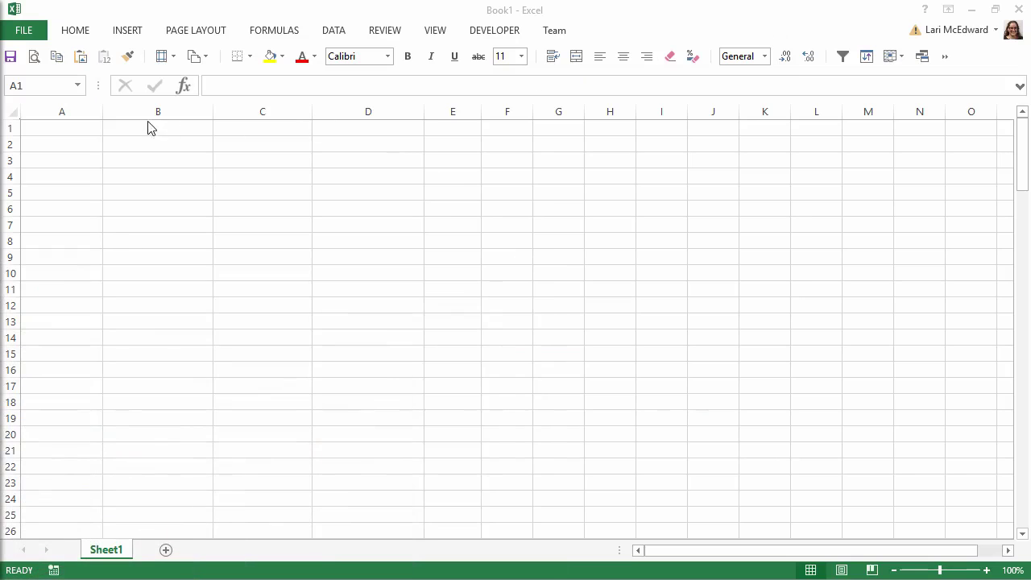
{"action": "left_click", "coordinate": [84, 130]}
{"action": "key", "text": "ctrl+v"}
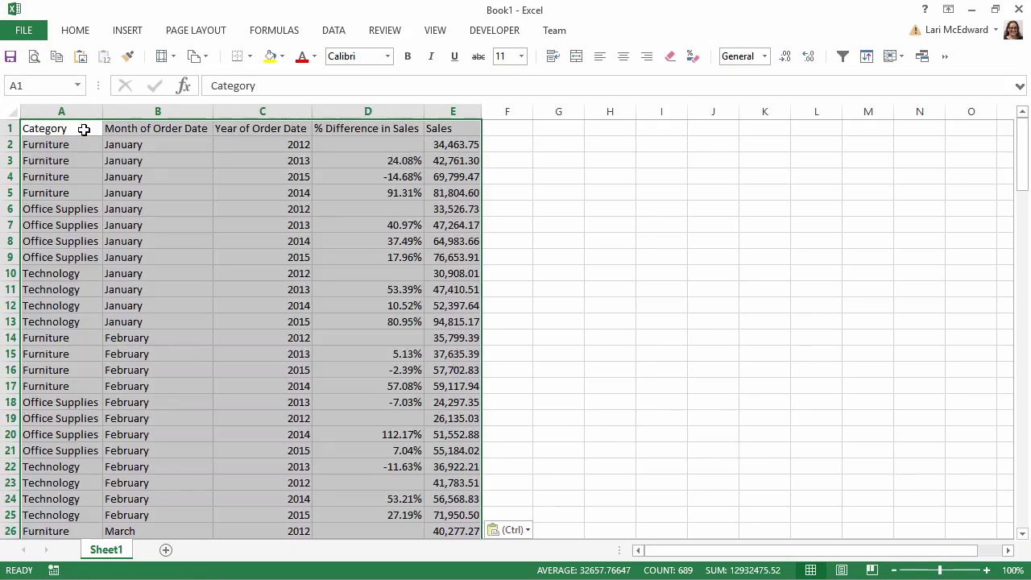
{"action": "left_click", "coordinate": [343, 112]}
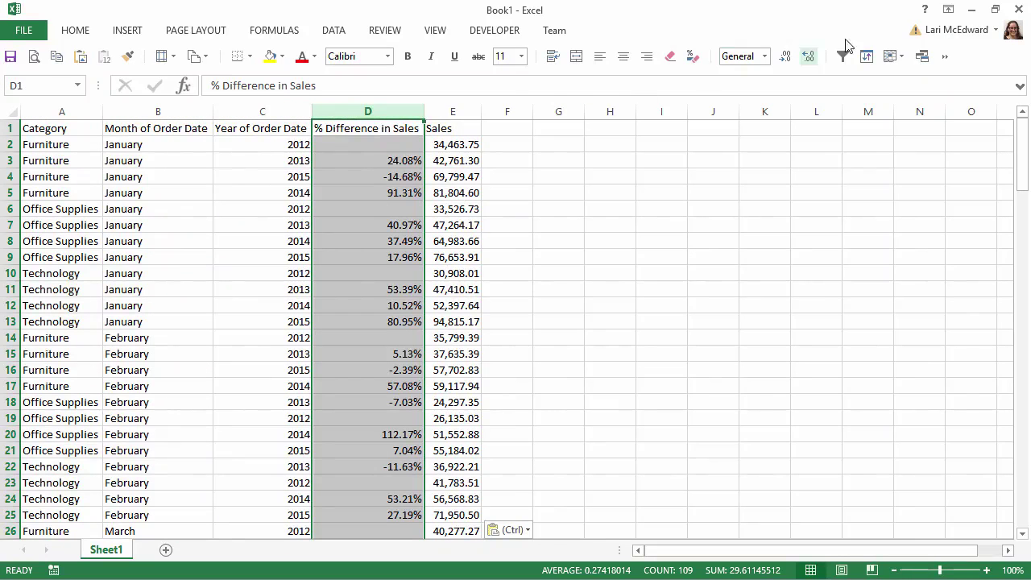
- Switch back to Tableau and duplicate the Sales Seasonality worksheet as a crosstab
{"action": "left_click", "coordinate": [969, 11]}
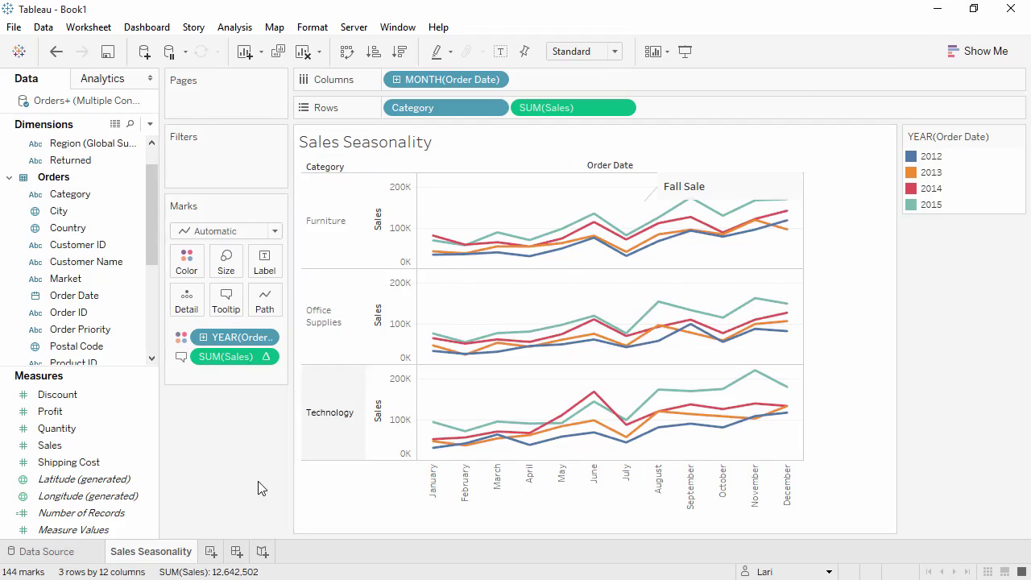
{"action": "right_click", "coordinate": [164, 554]}
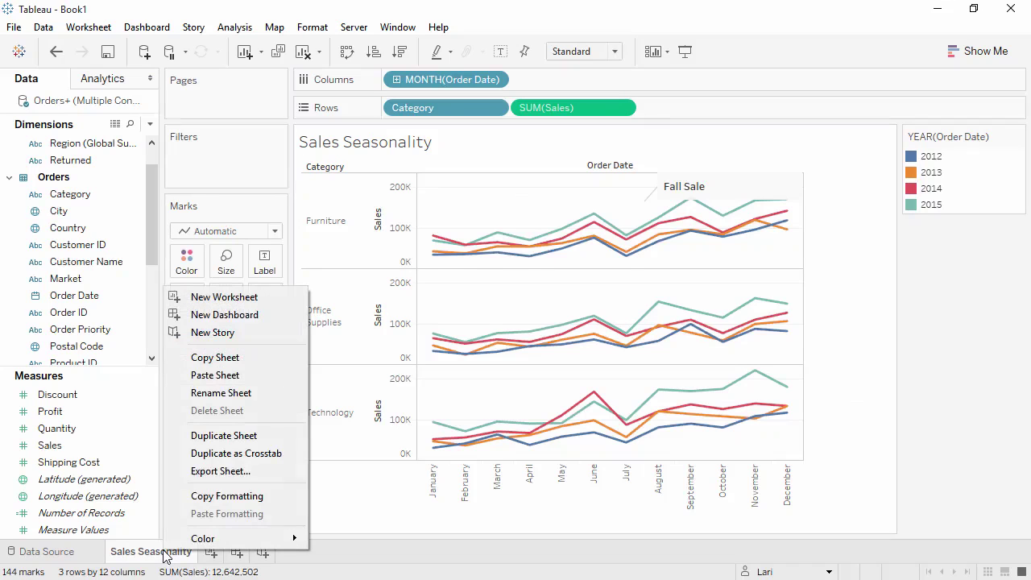
{"action": "left_click", "coordinate": [212, 455]}
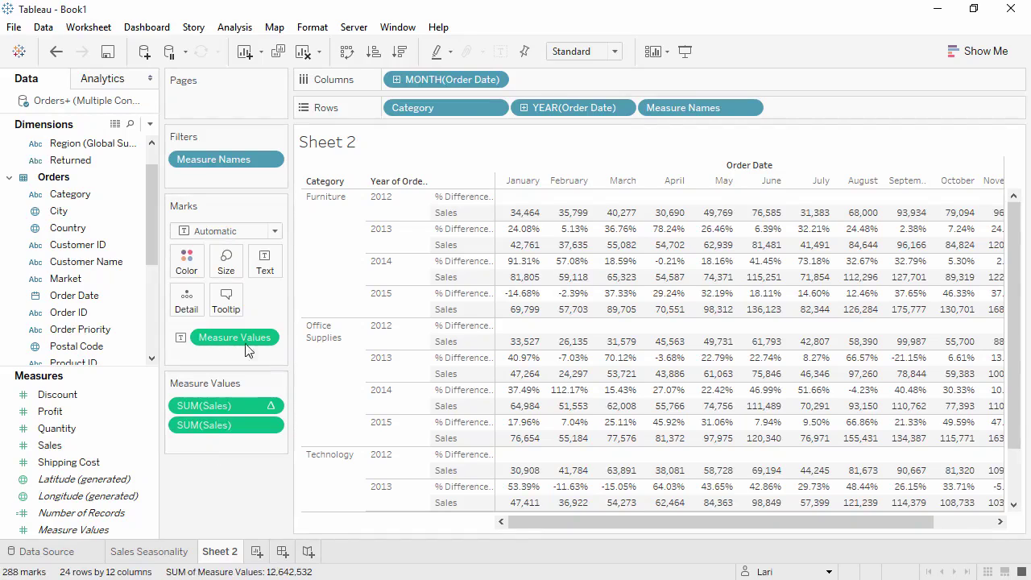
- Swap the crosstab's rows and columns, and move Category to rows after the month of Order Date
{"action": "left_click", "coordinate": [347, 53]}
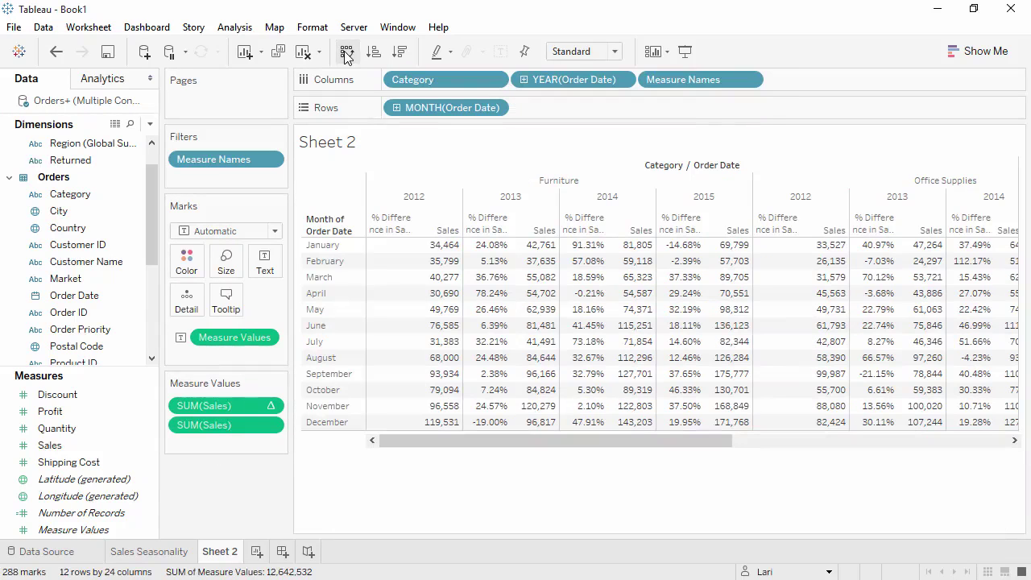
{"action": "left_click_drag", "start_coordinate": [422, 83], "coordinate": [546, 118]}
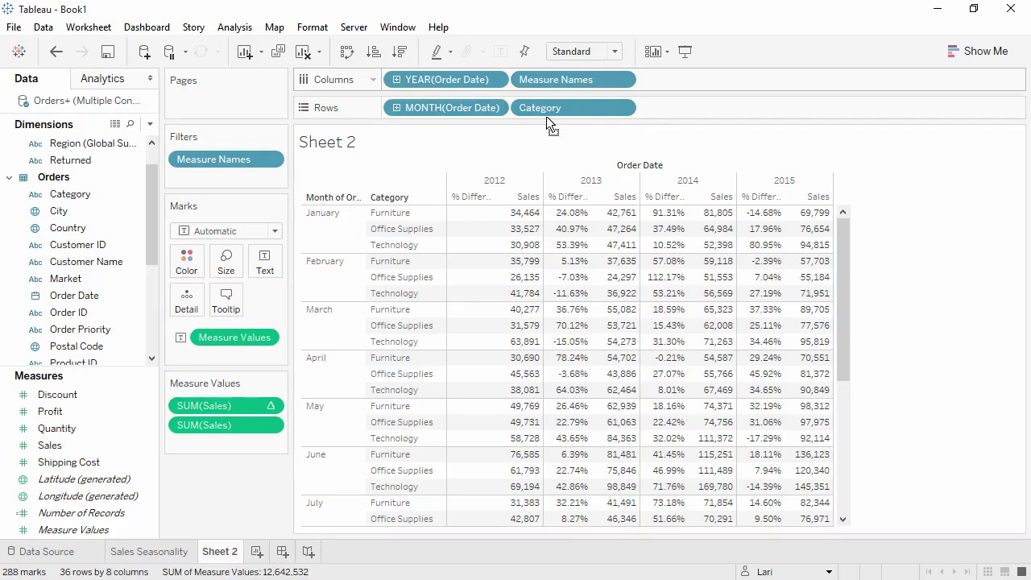
- Hide the crosstab's title and set the view to fit as Entire View
{"action": "right_click", "coordinate": [473, 145]}
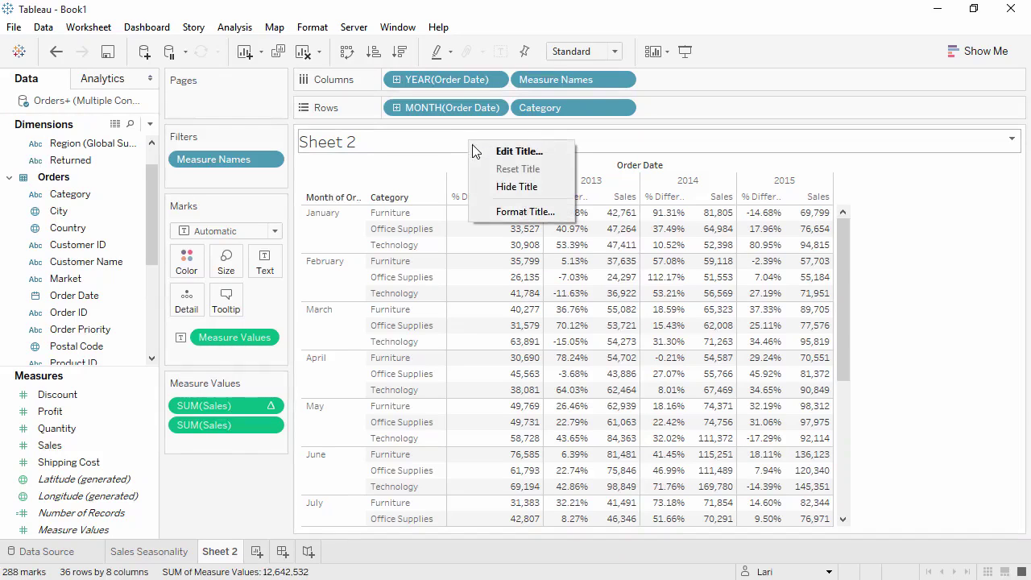
{"action": "left_click", "coordinate": [496, 186]}
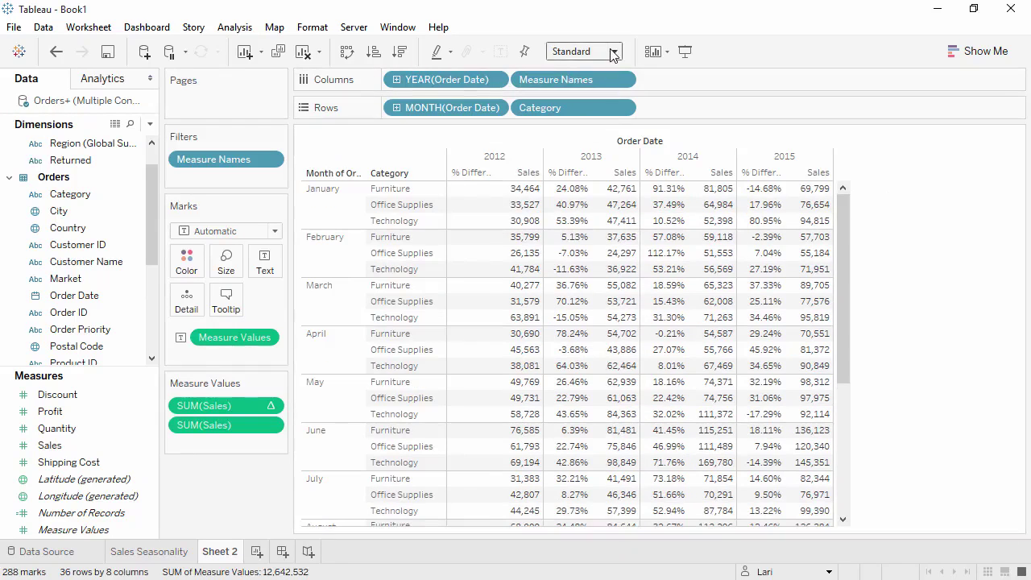
{"action": "left_click", "coordinate": [613, 54]}
{"action": "left_click", "coordinate": [591, 119]}
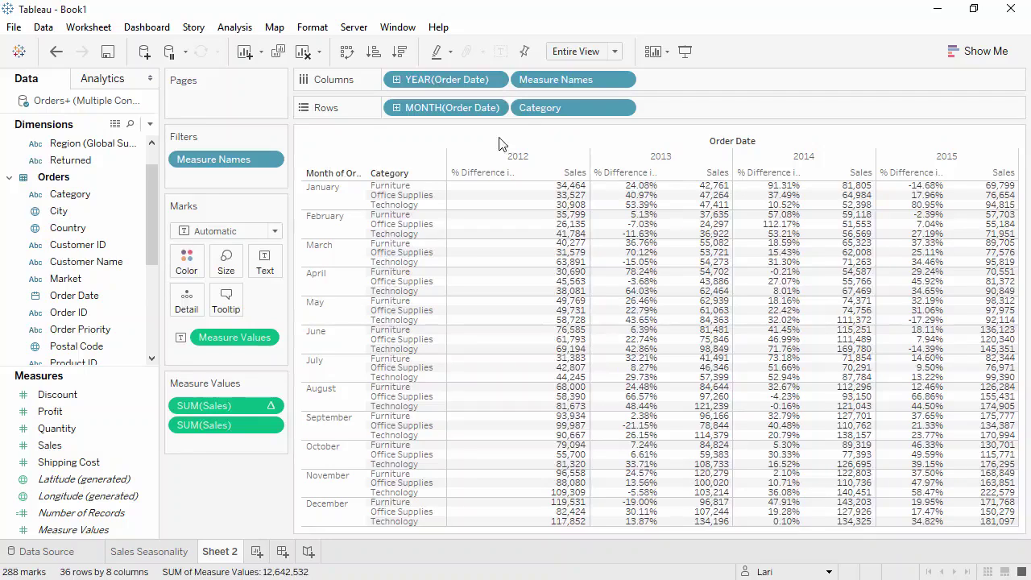
- Color the crosstab by Profit, using the Green-Gold palette with stepped color in 6 steps
{"action": "left_click_drag", "start_coordinate": [116, 411], "coordinate": [190, 271]}
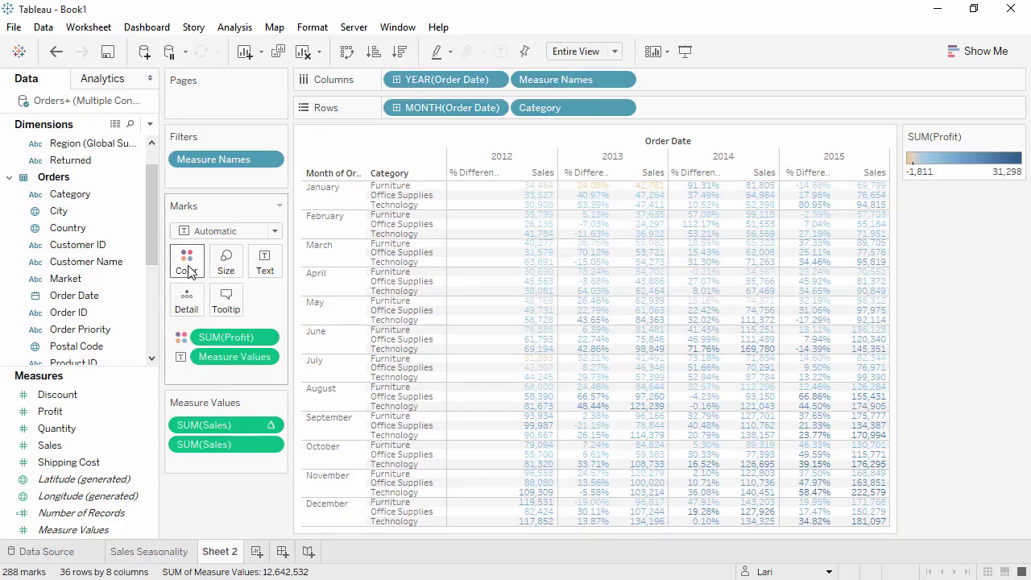
{"action": "left_click", "coordinate": [191, 273]}
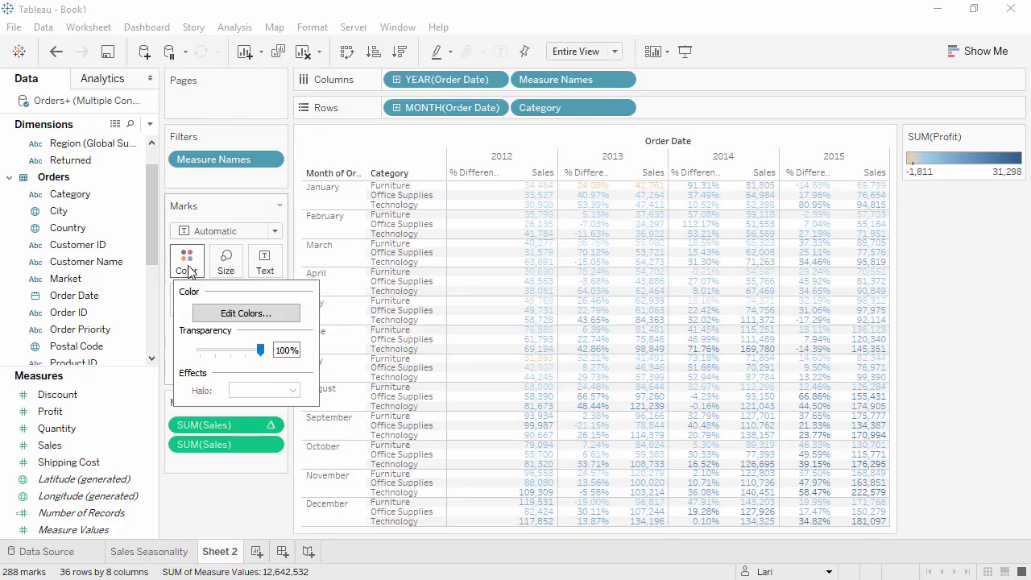
{"action": "left_click", "coordinate": [213, 315]}
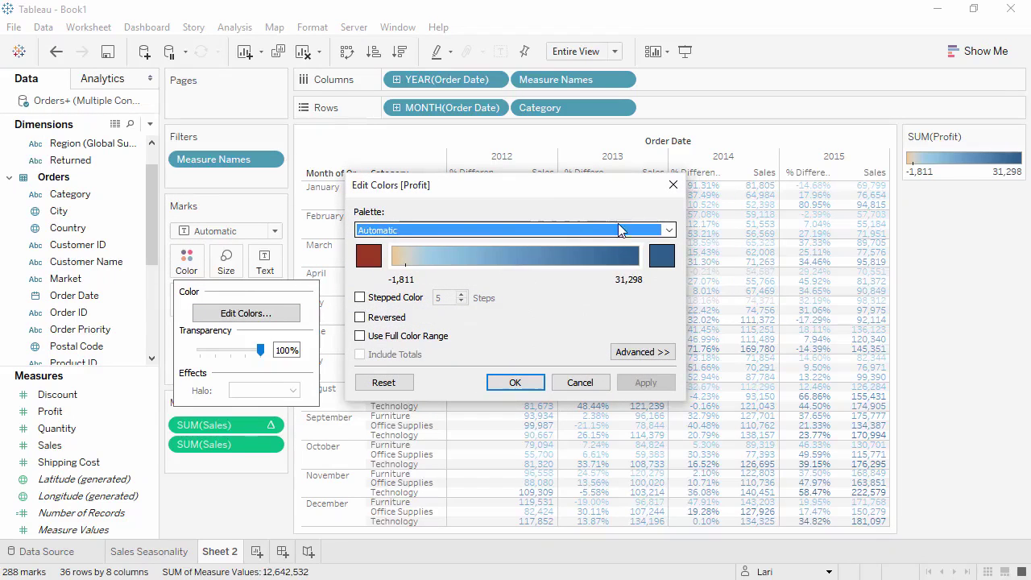
{"action": "left_click", "coordinate": [670, 231]}
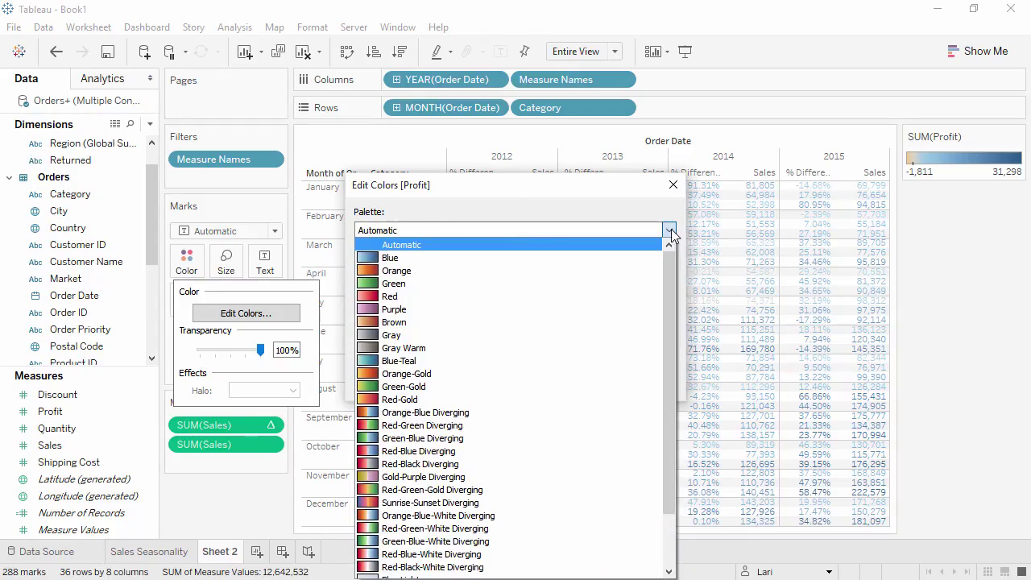
{"action": "left_click", "coordinate": [556, 393]}
{"action": "left_click", "coordinate": [407, 298]}
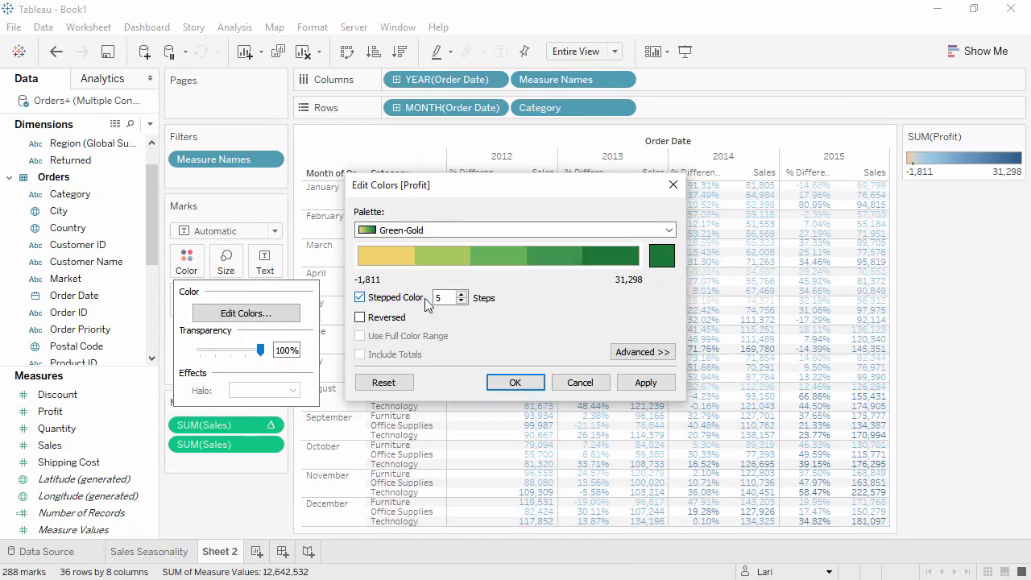
{"action": "left_click", "coordinate": [461, 294]}
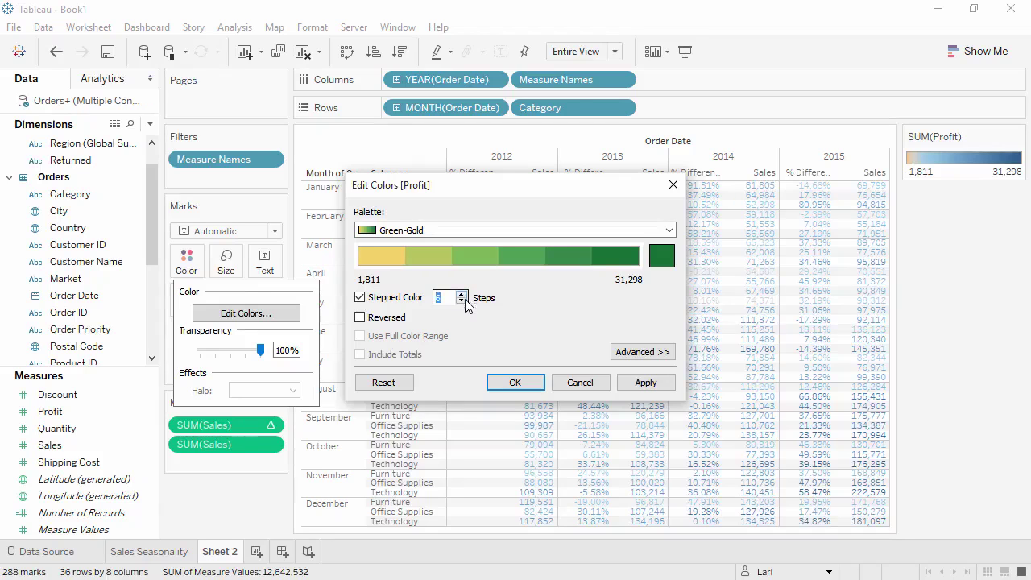
{"action": "left_click", "coordinate": [515, 382]}
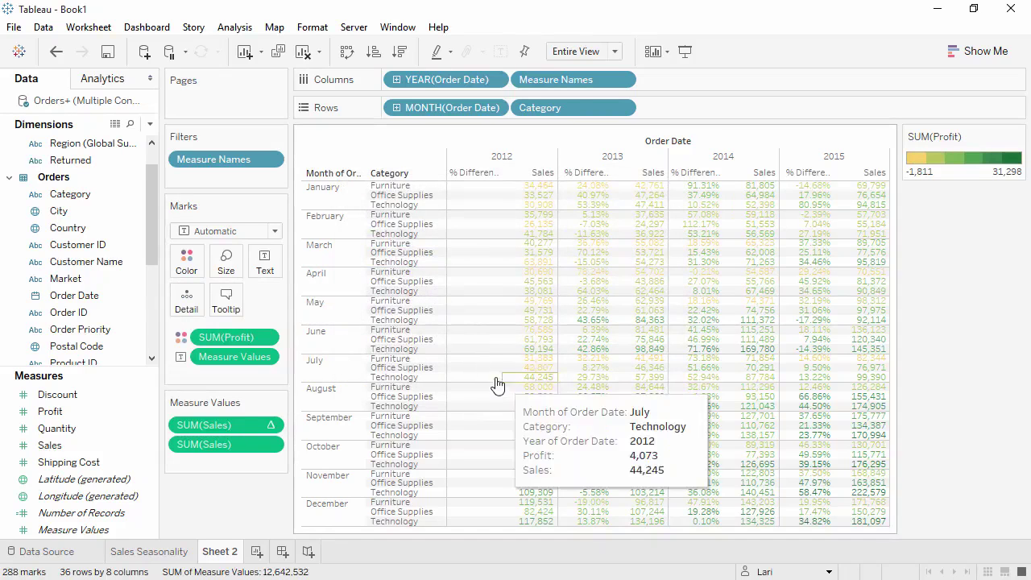
- Change the crosstab's mark type to Square and show the mark labels
{"action": "left_click", "coordinate": [262, 233]}
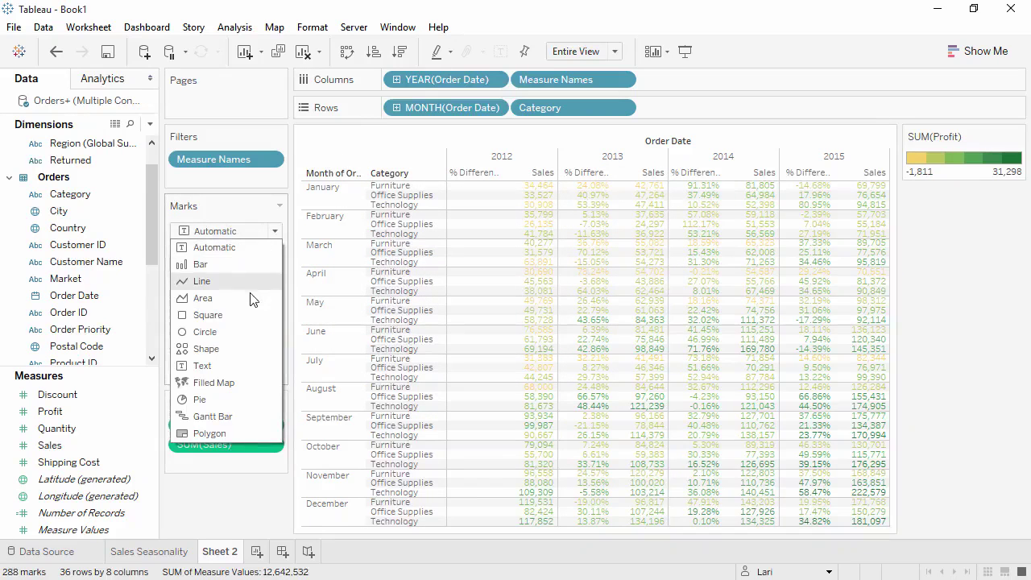
{"action": "left_click", "coordinate": [242, 315]}
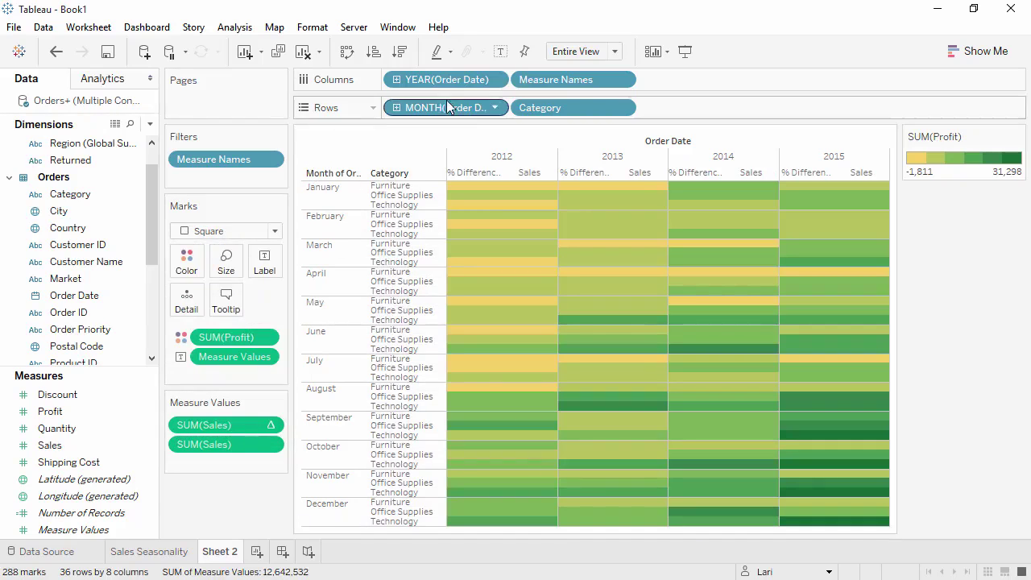
{"action": "left_click", "coordinate": [499, 51]}
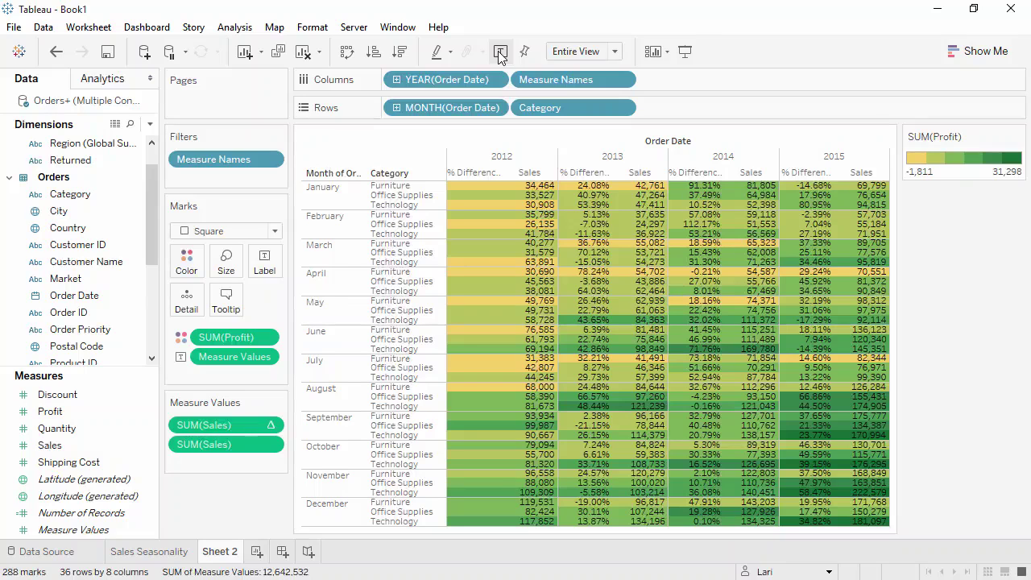
- Show the highlighter for the Category field
{"action": "right_click", "coordinate": [538, 111]}
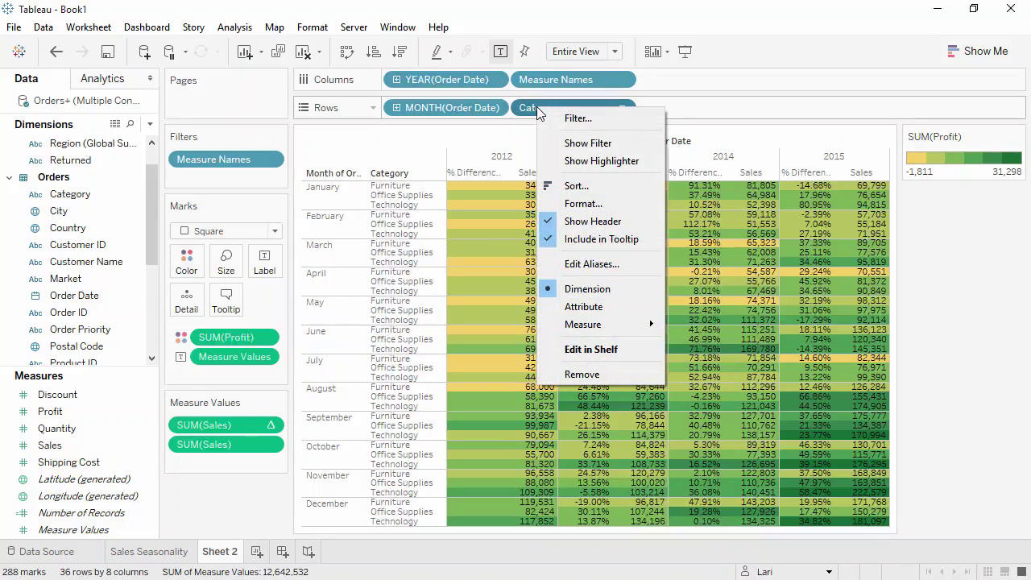
{"action": "left_click", "coordinate": [569, 162]}
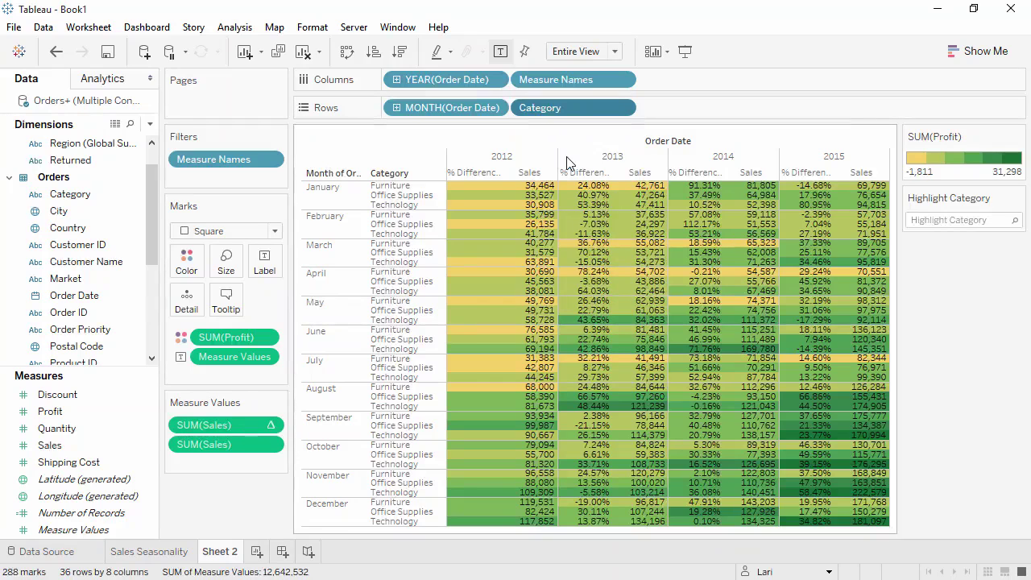
- Highlight Office Supplies with the Category highlighter and clear the highlight again
{"action": "left_click", "coordinate": [948, 220]}
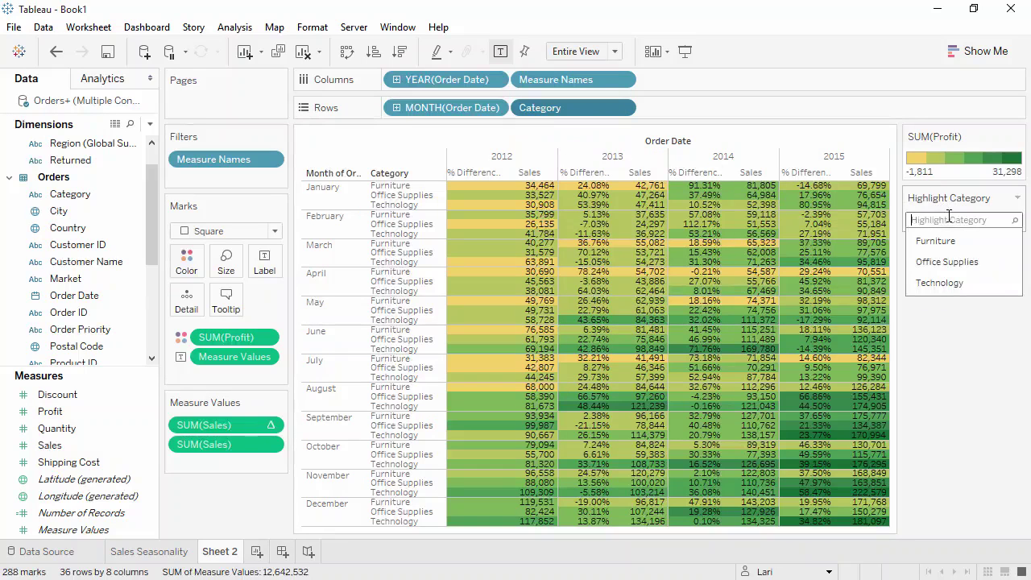
{"action": "left_click", "coordinate": [947, 262]}
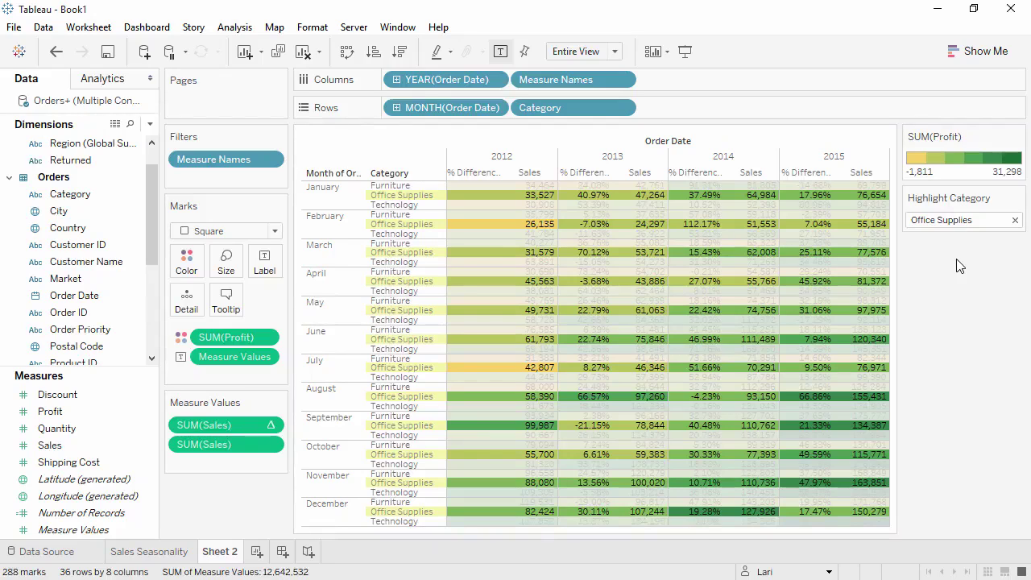
{"action": "left_click", "coordinate": [978, 220]}
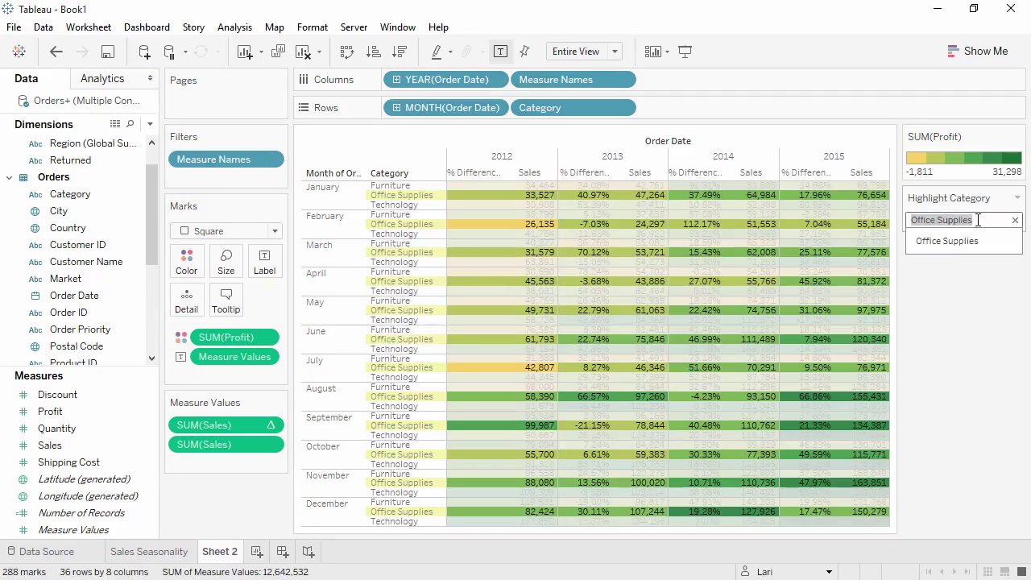
{"action": "left_click", "coordinate": [1016, 220]}
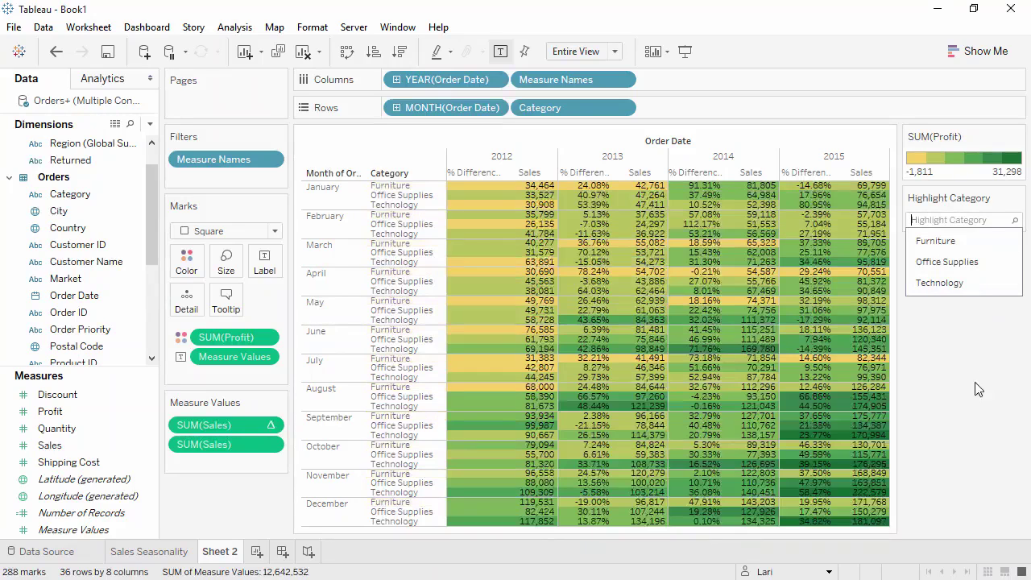
- Rename the Sheet 2 worksheet as Crosstab
{"action": "double_click", "coordinate": [223, 552]}
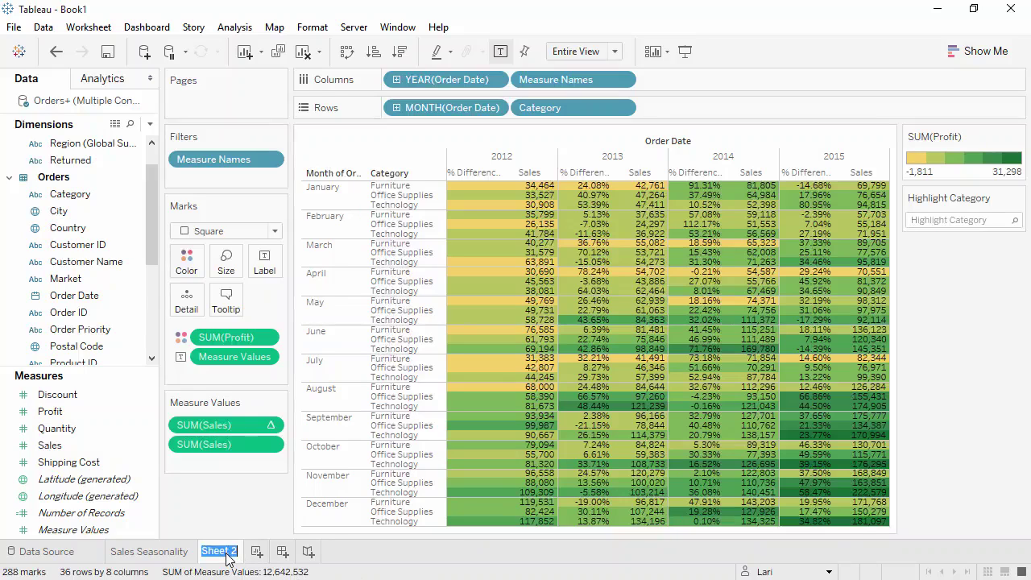
{"action": "type", "text": "Crosstab"}
{"action": "key", "text": "Return"}
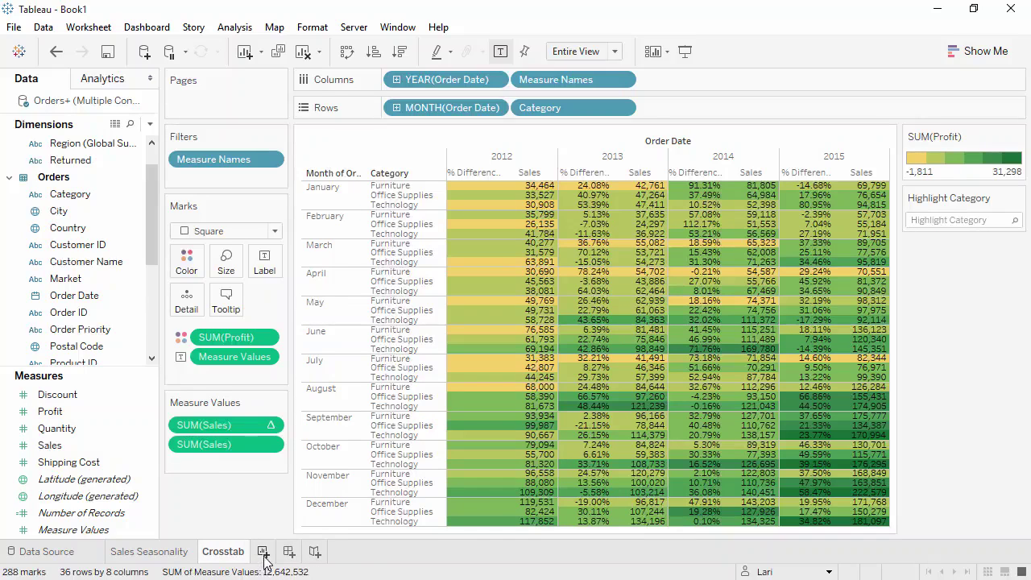
- On a new worksheet, chart Sales by Country with Show Me, trying a treemap and horizontal bars before settling on a symbol map
{"action": "left_click", "coordinate": [263, 552]}
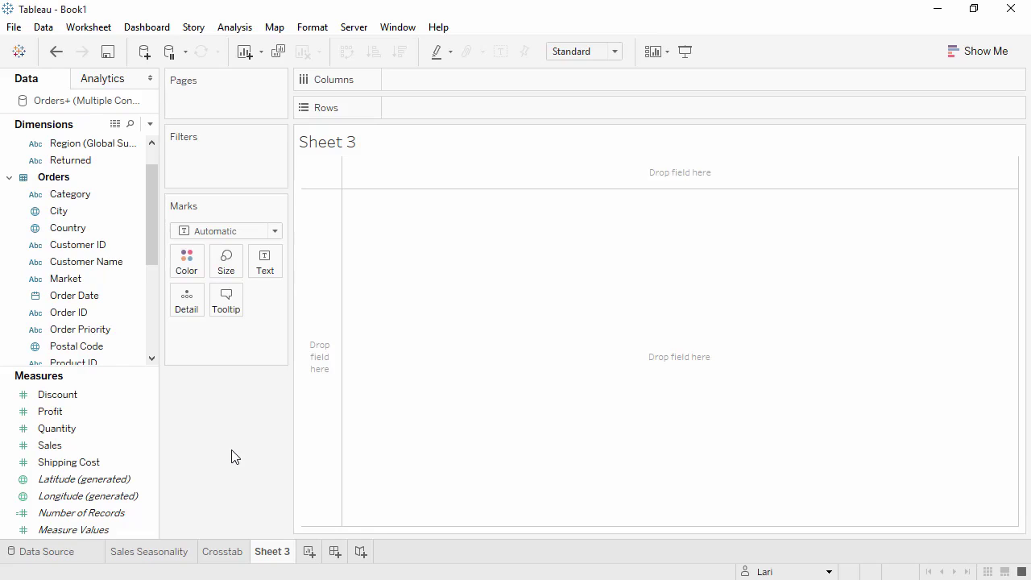
{"action": "left_click", "coordinate": [974, 52]}
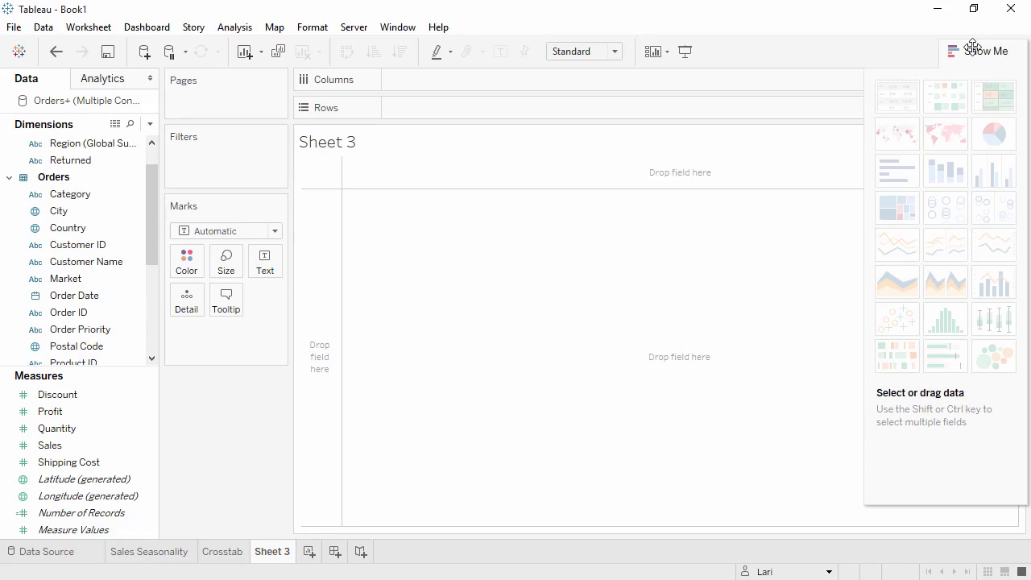
{"action": "left_click", "coordinate": [60, 451]}
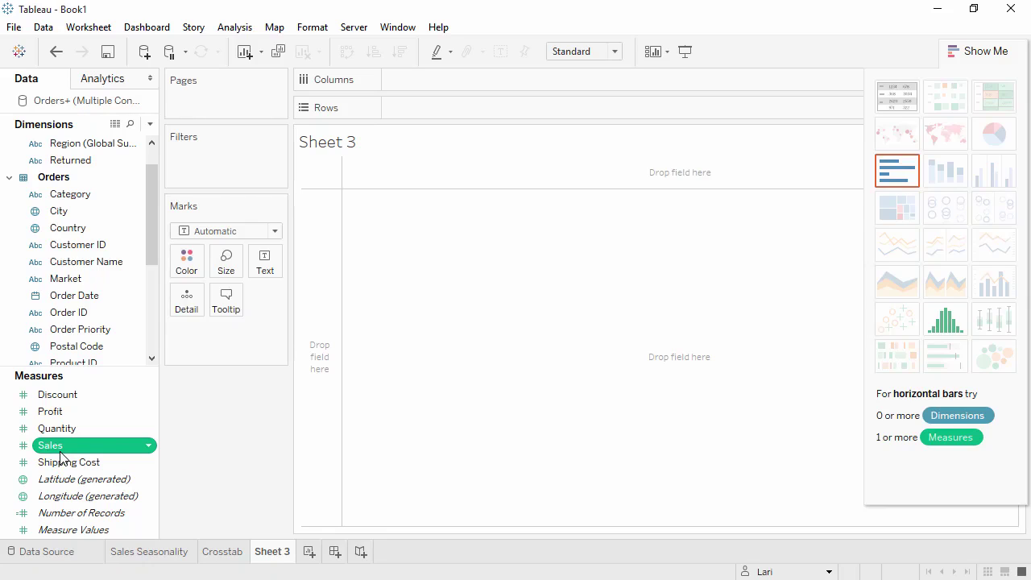
{"action": "left_click", "coordinate": [75, 229], "text": "ctrl"}
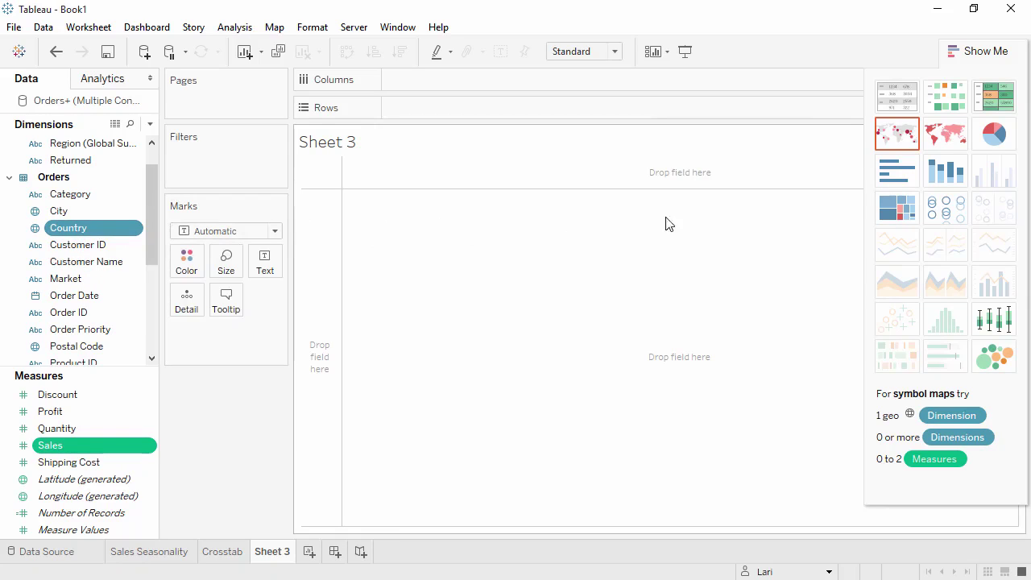
{"action": "left_click", "coordinate": [895, 208]}
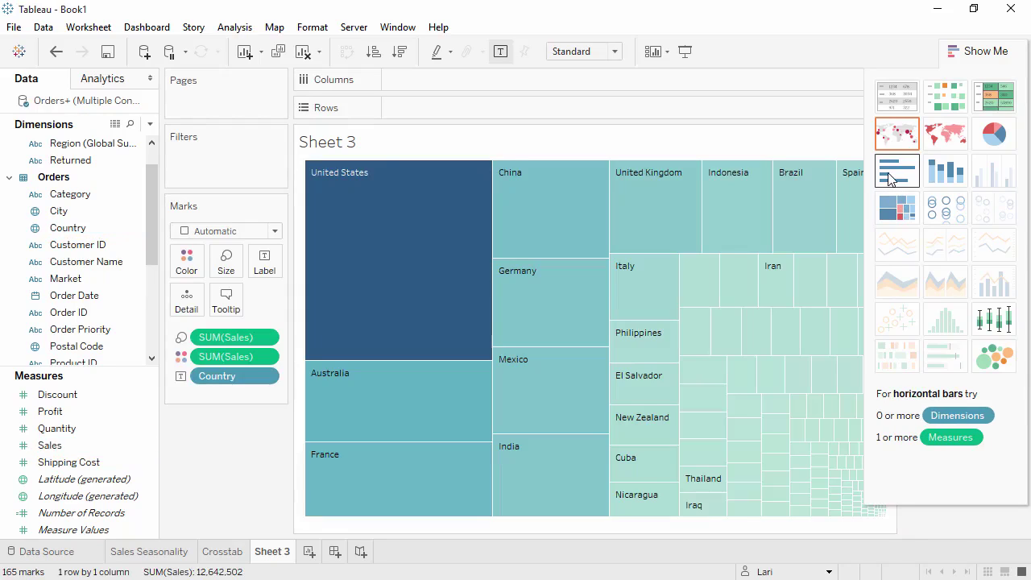
{"action": "left_click", "coordinate": [890, 179]}
{"action": "left_click", "coordinate": [890, 139]}
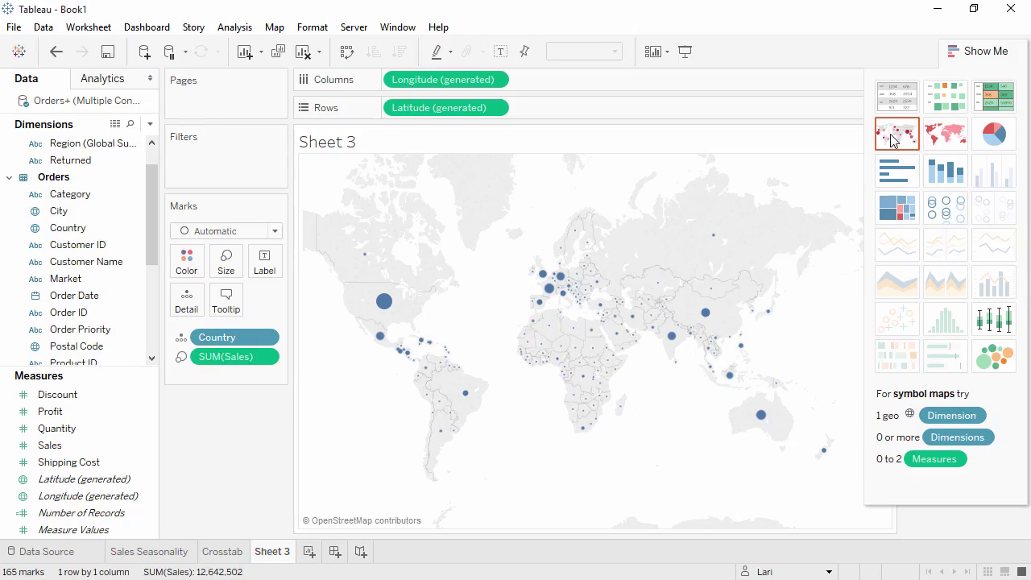
{"action": "left_click", "coordinate": [967, 51]}
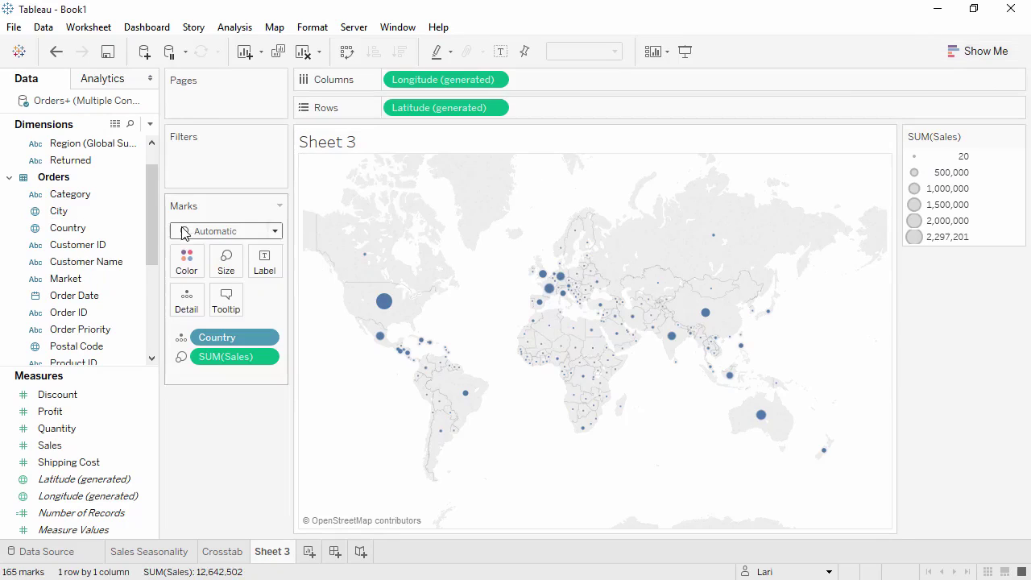
- Break the Sheet 3 map down by State within each Country and enlarge the marks slightly
{"action": "left_click_drag", "start_coordinate": [152, 232], "coordinate": [458, 304]}
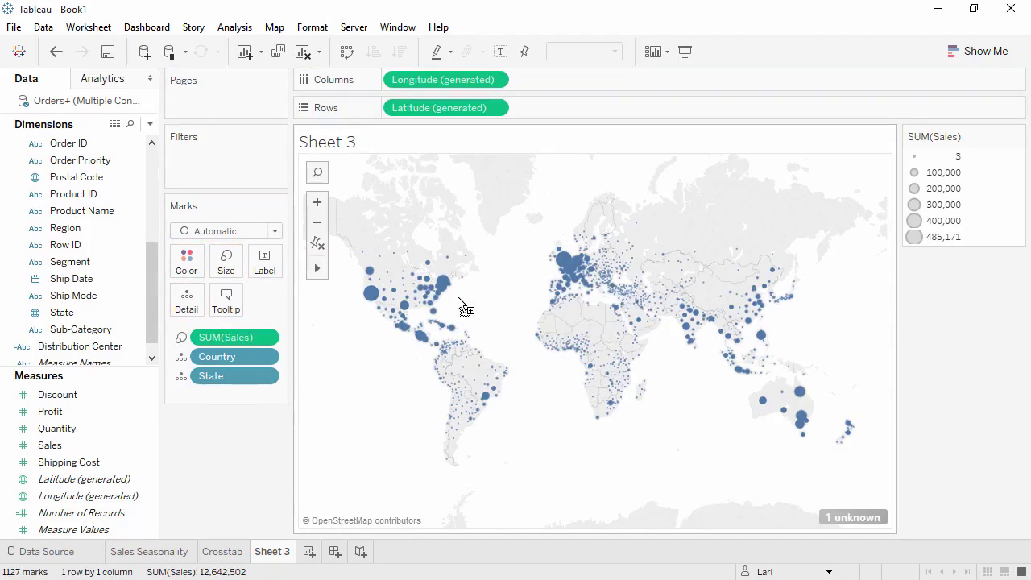
{"action": "left_click", "coordinate": [234, 274]}
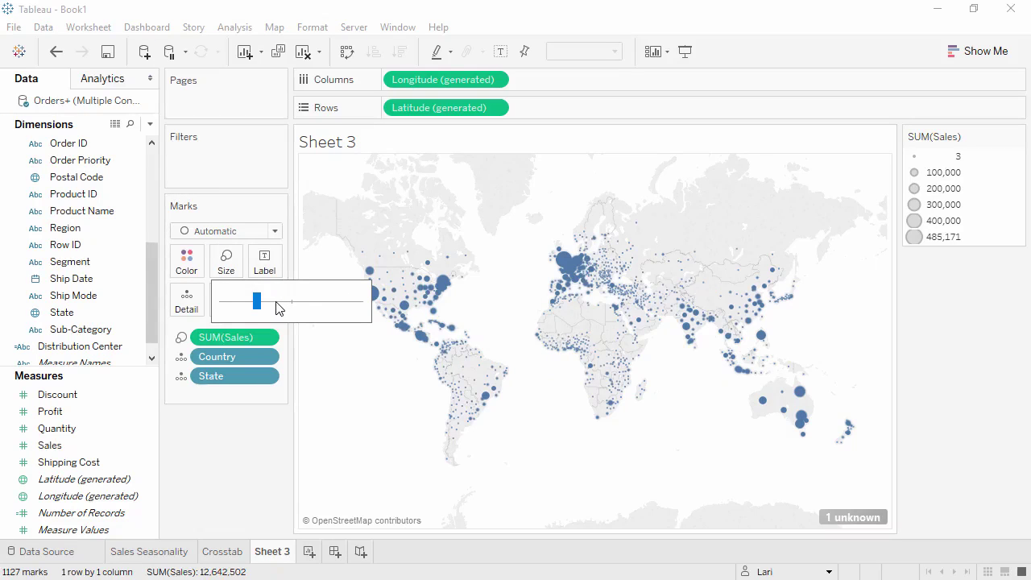
{"action": "left_click", "coordinate": [277, 305]}
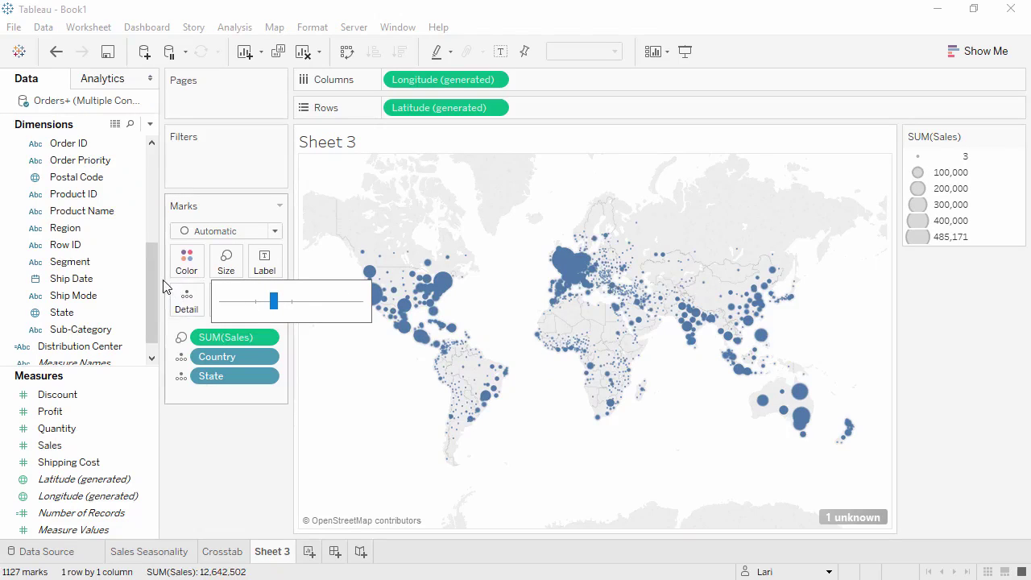
- Set the map marks' transparency to 80% and give them a light gray border
{"action": "left_click", "coordinate": [184, 265]}
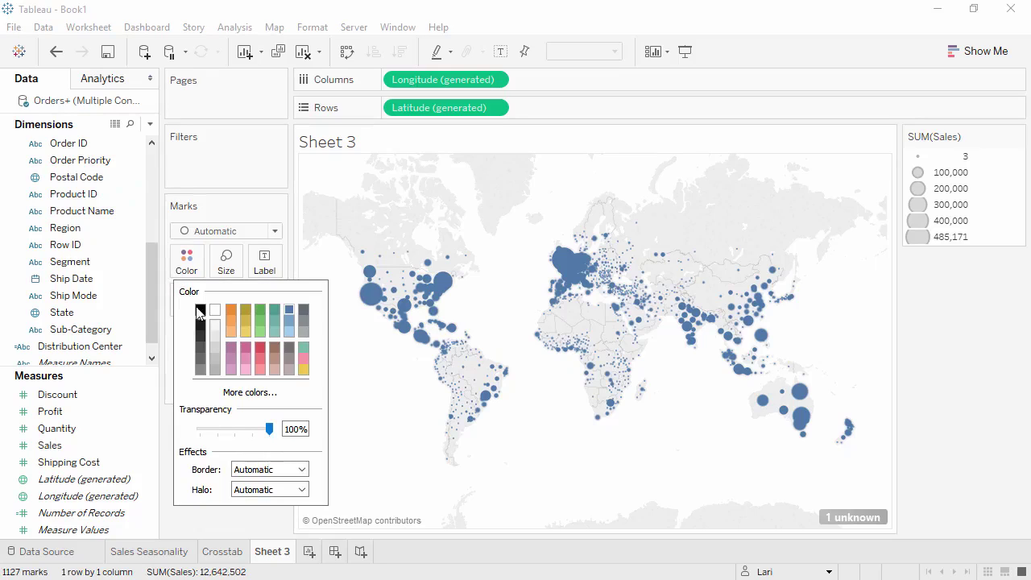
{"action": "left_click", "coordinate": [257, 430]}
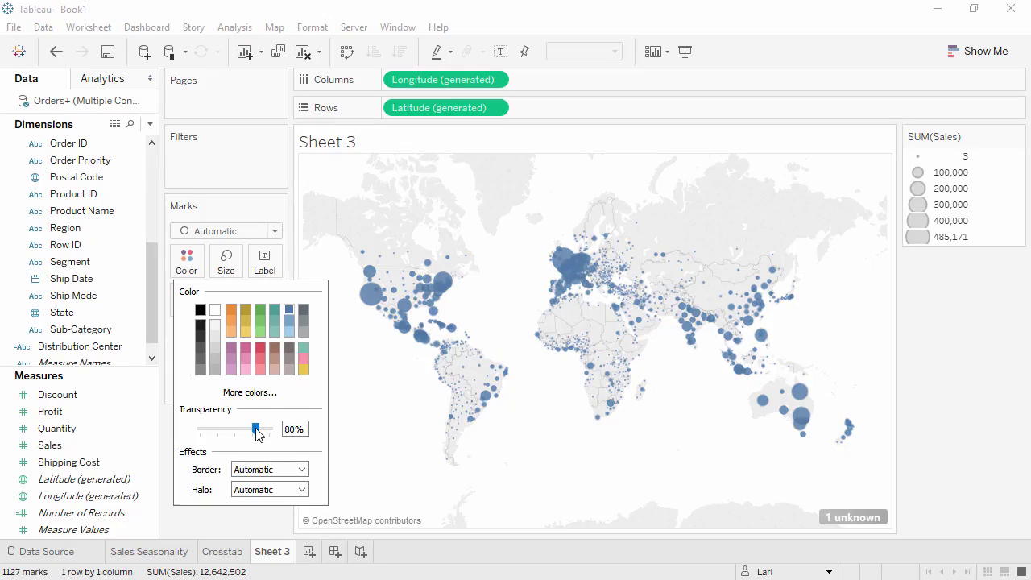
{"action": "left_click", "coordinate": [302, 472]}
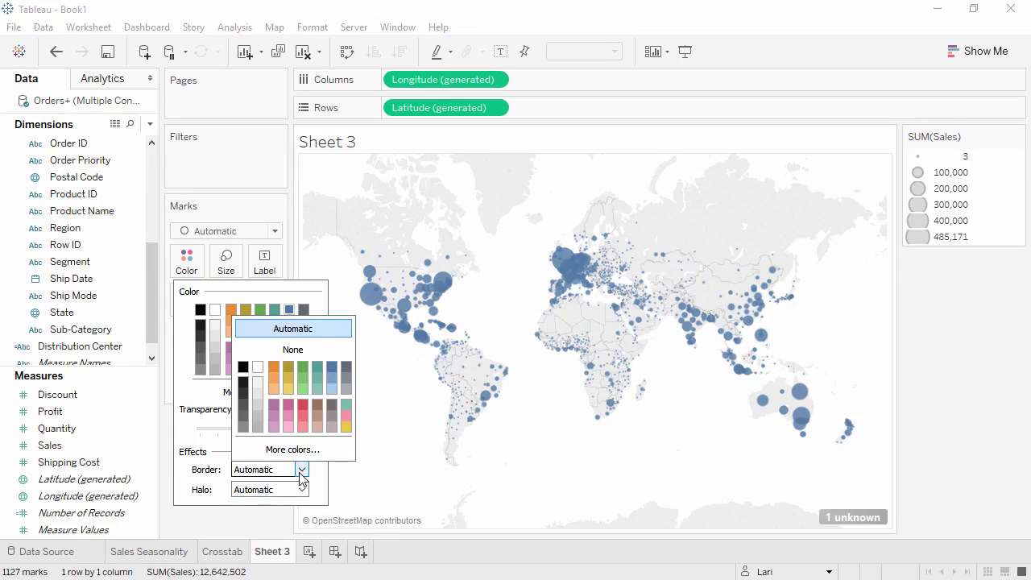
{"action": "left_click", "coordinate": [346, 389]}
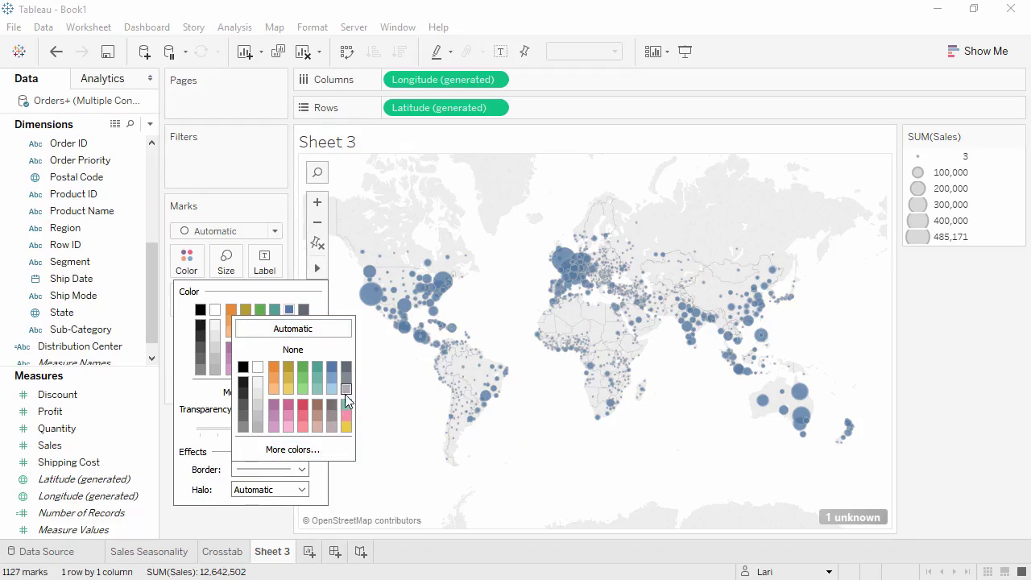
{"action": "left_click", "coordinate": [279, 520]}
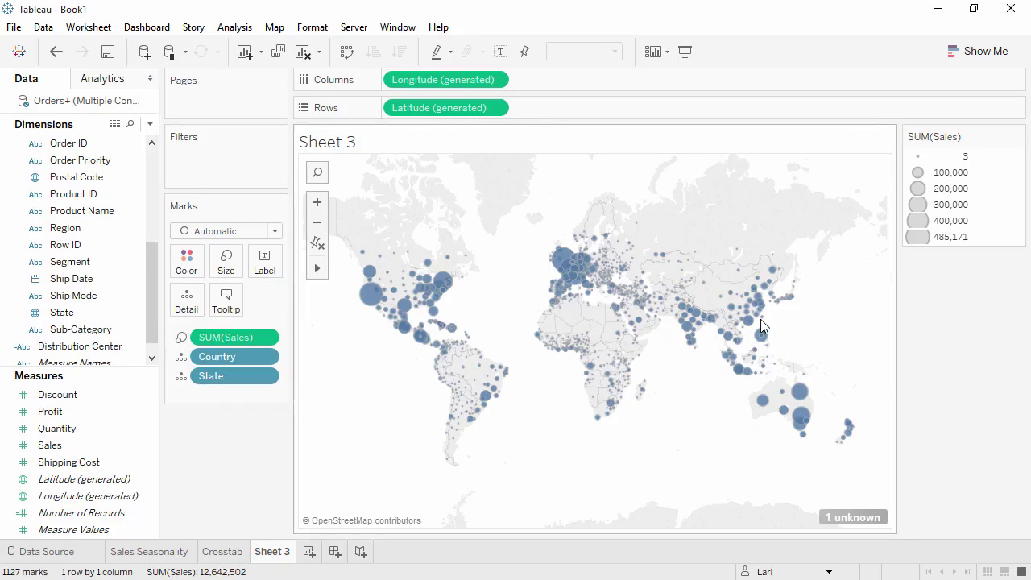
- Hide the SUM(Sales) size legend and color the map marks by Profit
{"action": "left_click", "coordinate": [1017, 136]}
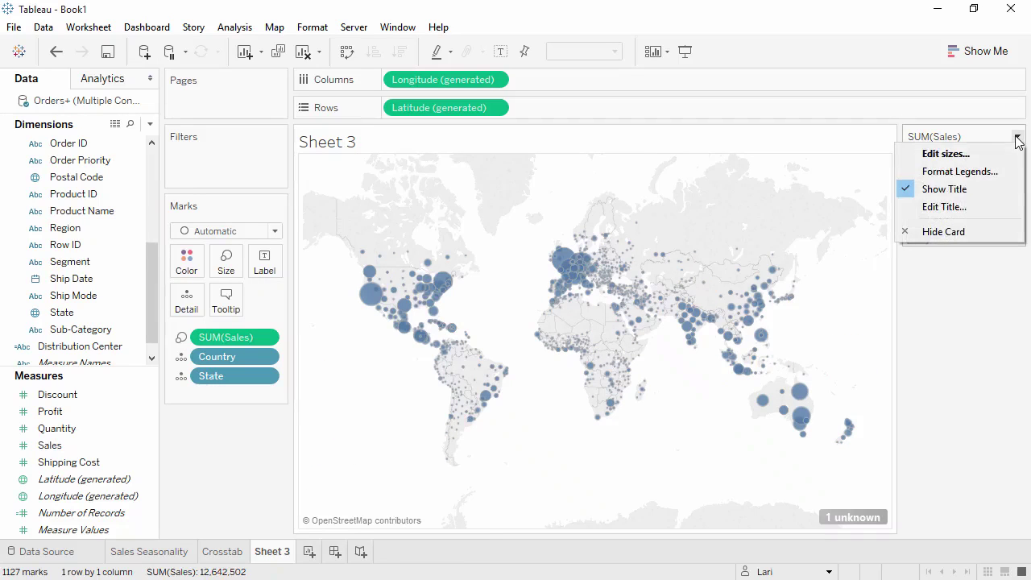
{"action": "left_click", "coordinate": [961, 231]}
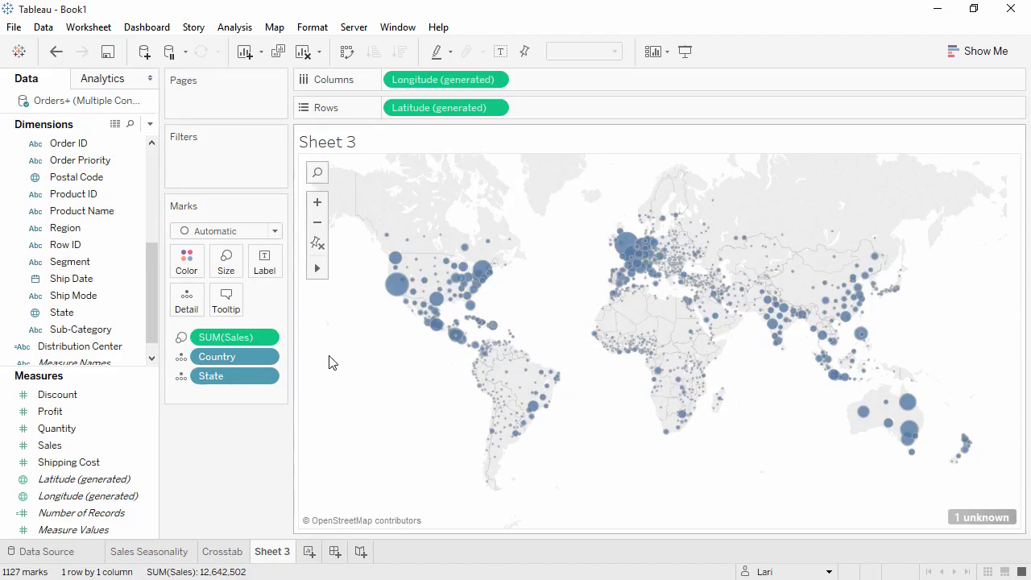
{"action": "left_click_drag", "start_coordinate": [113, 411], "coordinate": [187, 262]}
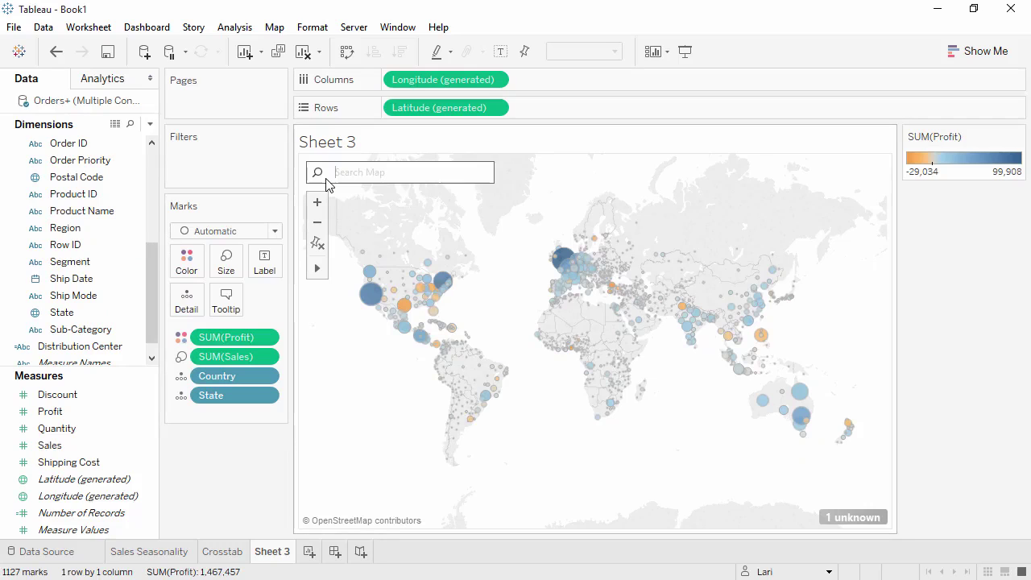
- Search the map for India to zoom in on it, and reset the map to its full view
{"action": "left_click", "coordinate": [327, 181]}
{"action": "type", "text": "india"}
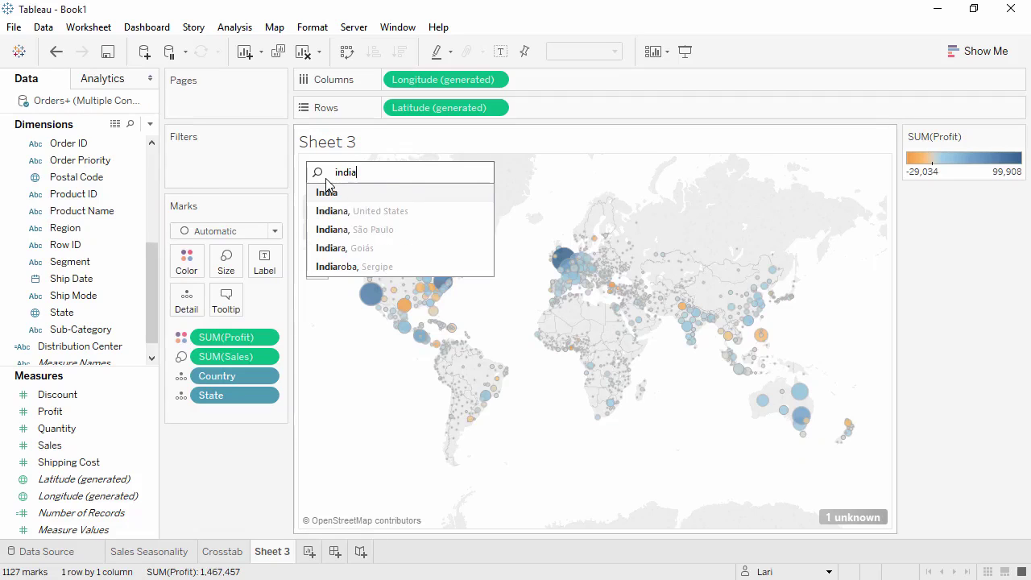
{"action": "key", "text": "Return"}
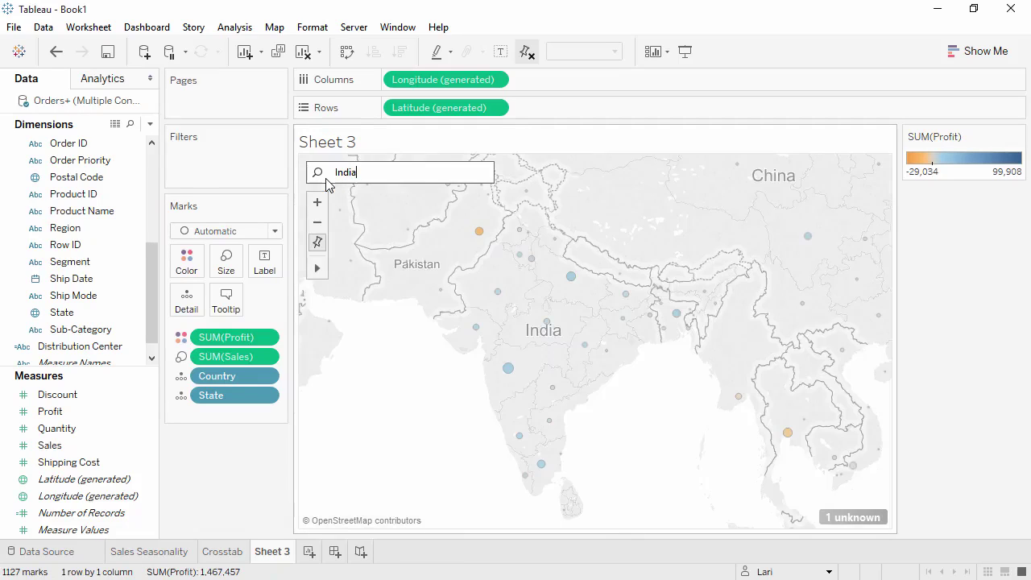
{"action": "left_click", "coordinate": [318, 243]}
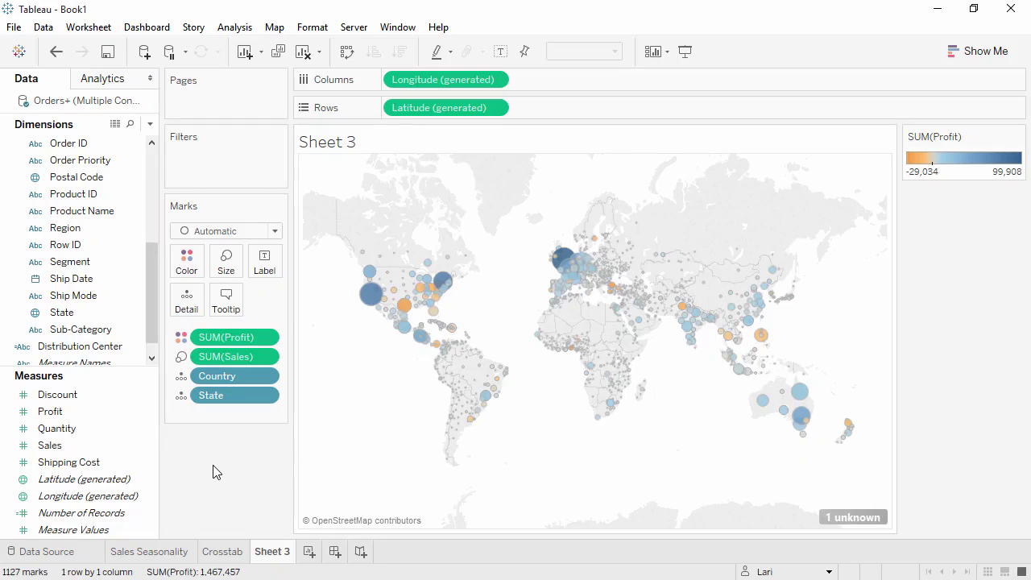
- Duplicate the Sheet 3 map and remove State, Sales and Profit from the copy's marks, keeping only Country
{"action": "right_click", "coordinate": [268, 555]}
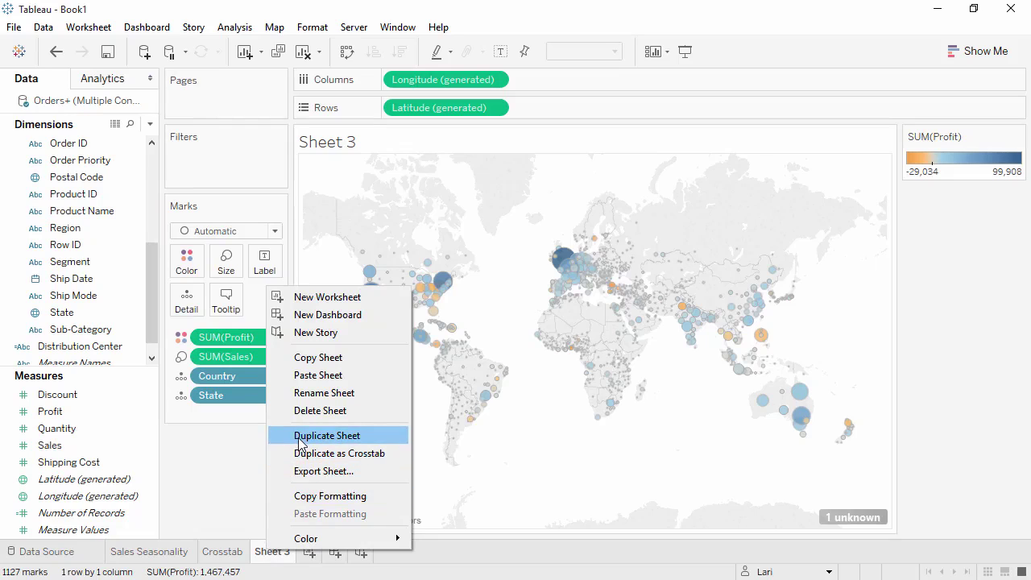
{"action": "left_click", "coordinate": [299, 440]}
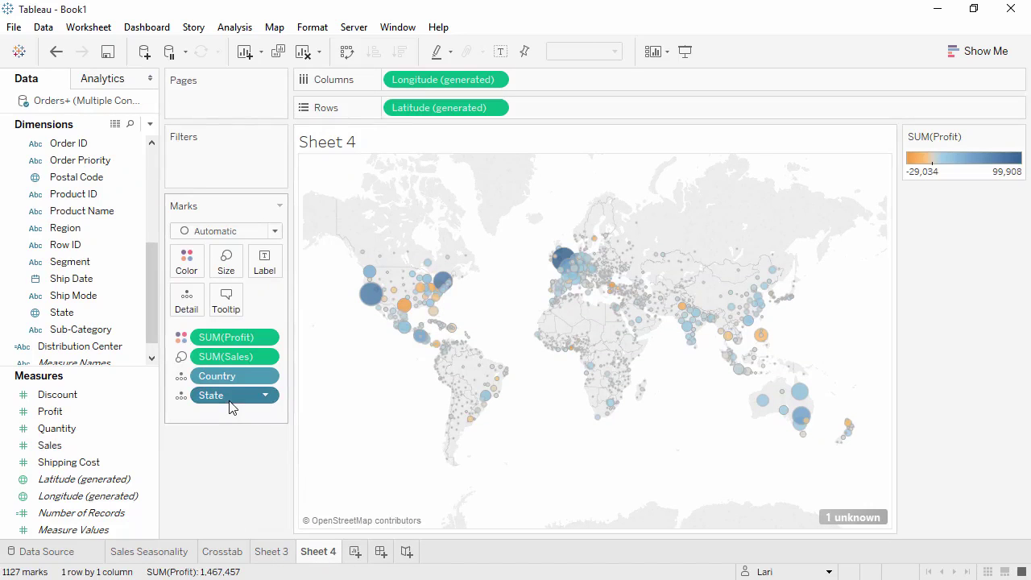
{"action": "left_click_drag", "start_coordinate": [230, 397], "coordinate": [230, 469]}
{"action": "left_click_drag", "start_coordinate": [226, 359], "coordinate": [229, 465]}
{"action": "left_click_drag", "start_coordinate": [232, 343], "coordinate": [231, 438]}
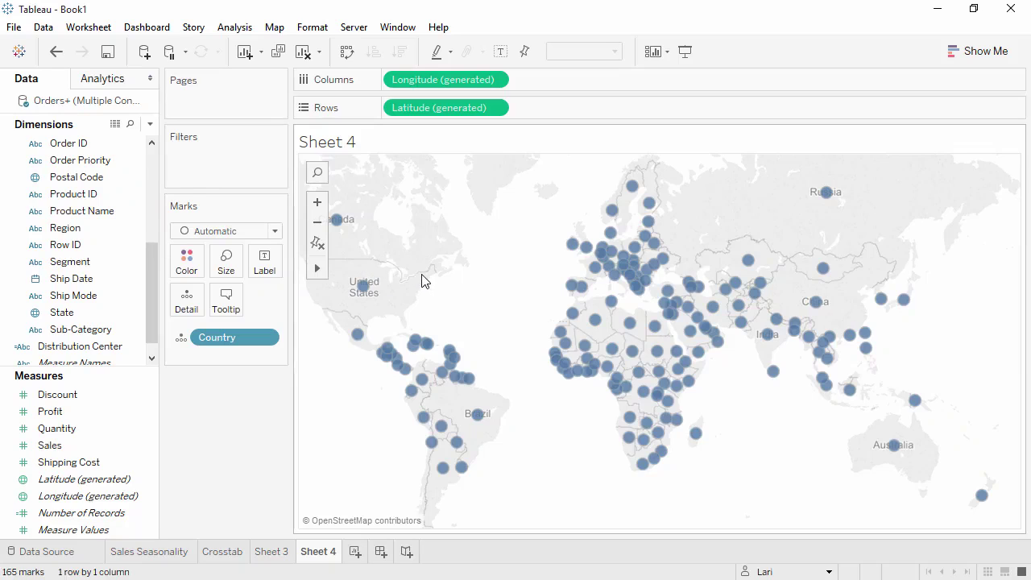
- Select the countries around and south of the equator on the Sheet 4 map and group them
{"action": "mouse_move", "coordinate": [421, 419]}
{"action": "mouse_move", "coordinate": [407, 411]}
{"action": "left_mouse_down"}
{"action": "mouse_move", "coordinate": [380, 419]}
{"action": "mouse_move", "coordinate": [589, 527]}
{"action": "mouse_move", "coordinate": [994, 505]}
{"action": "mouse_move", "coordinate": [996, 446]}
{"action": "mouse_move", "coordinate": [857, 407]}
{"action": "mouse_move", "coordinate": [954, 414]}
{"action": "mouse_move", "coordinate": [857, 391]}
{"action": "mouse_move", "coordinate": [735, 385]}
{"action": "mouse_move", "coordinate": [401, 411]}
{"action": "left_mouse_up"}
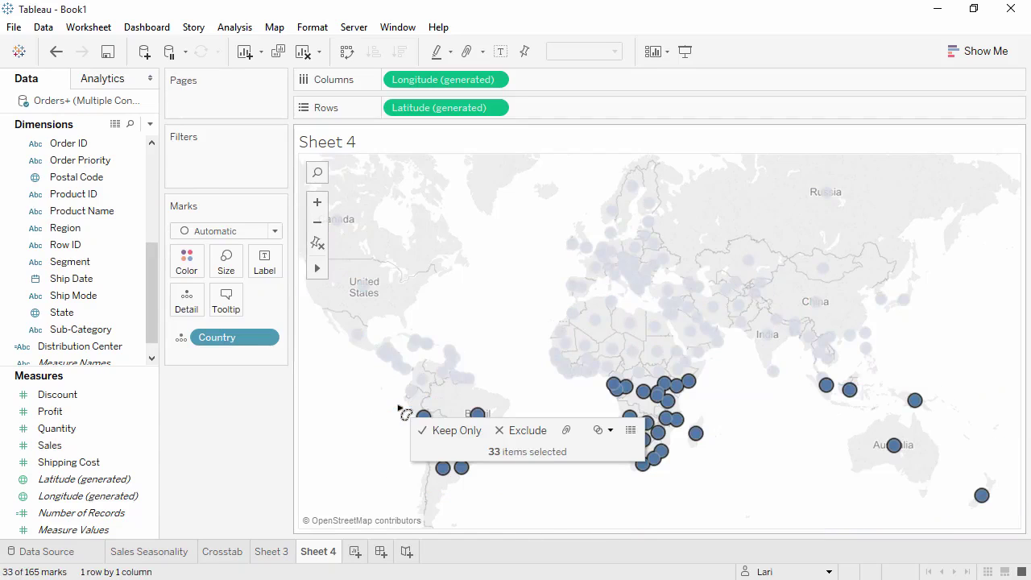
{"action": "left_click", "coordinate": [567, 430]}
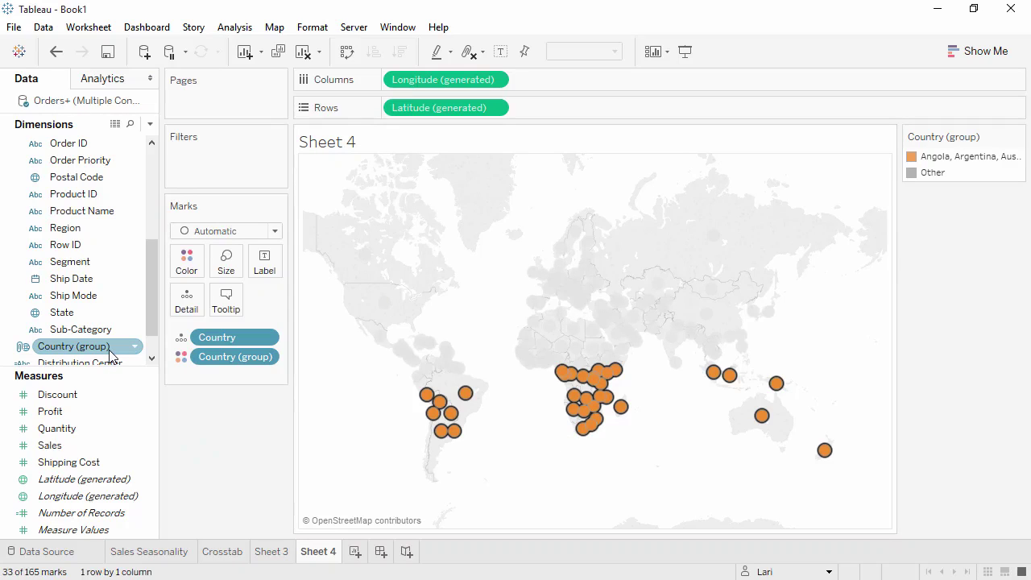
- On Sales Seasonality, split the columns by Country (group) ahead of the order month and keep only the Angola, Argentina, Australia group
{"action": "left_click", "coordinate": [169, 554]}
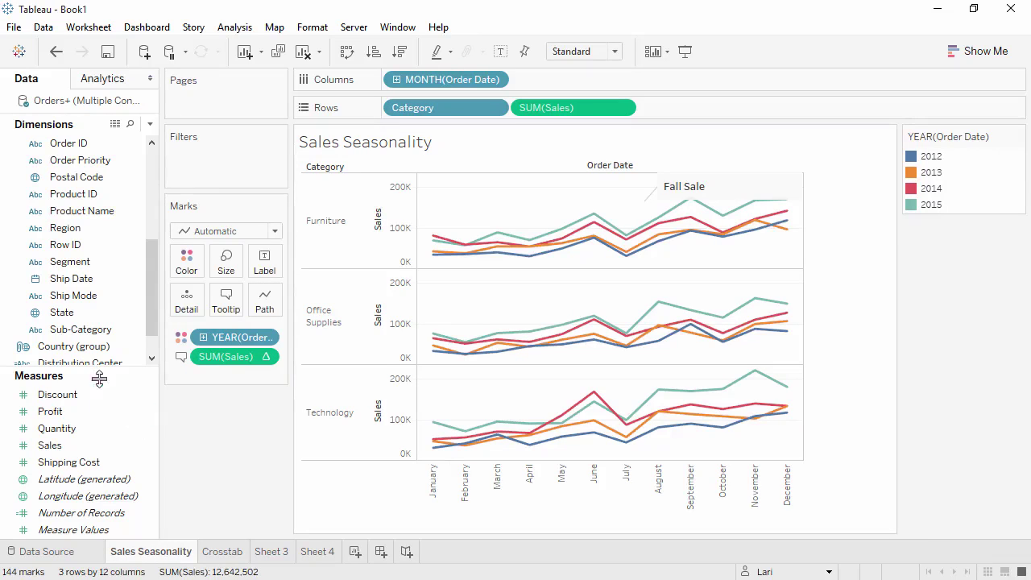
{"action": "left_click_drag", "start_coordinate": [90, 349], "coordinate": [395, 81]}
{"action": "left_click_drag", "start_coordinate": [394, 81], "coordinate": [395, 81]}
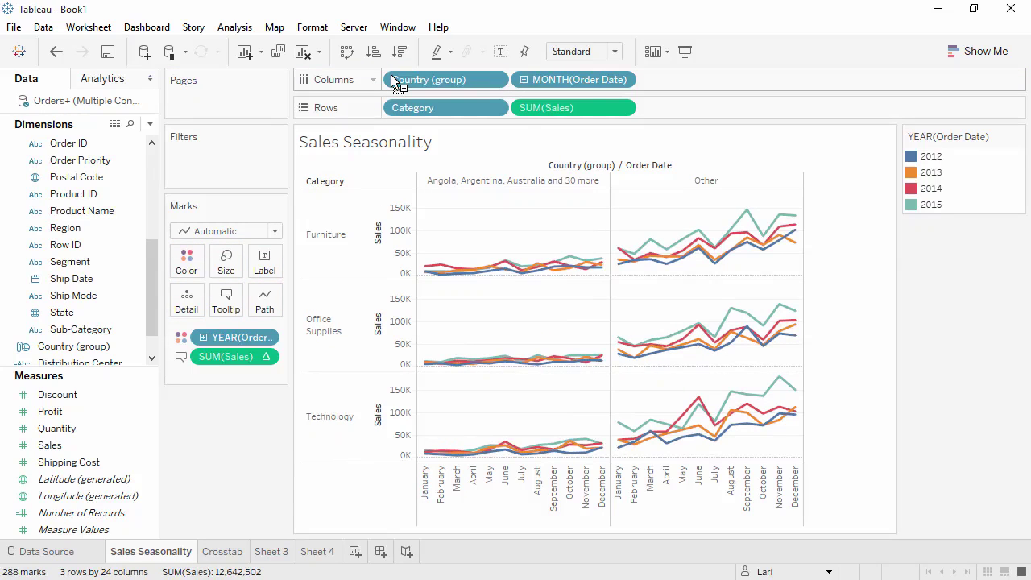
{"action": "right_click", "coordinate": [490, 182]}
{"action": "left_click", "coordinate": [498, 188]}
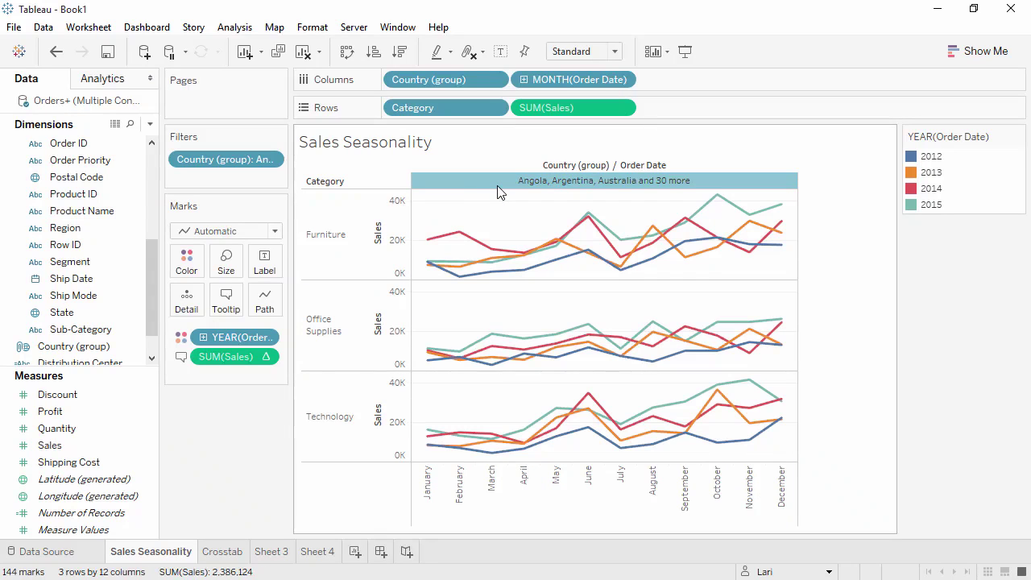
- Undo the keep-only filter and the Country (group) column split on Sales Seasonality
{"action": "left_click", "coordinate": [57, 53]}
{"action": "left_click", "coordinate": [56, 53]}
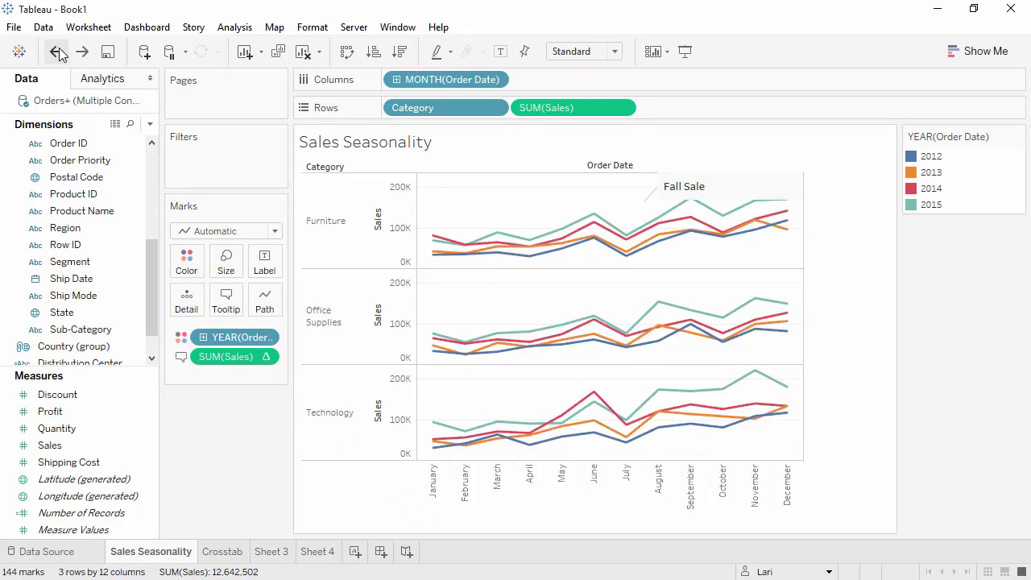
- Delete the Sheet 4 worksheet
{"action": "left_click", "coordinate": [317, 552]}
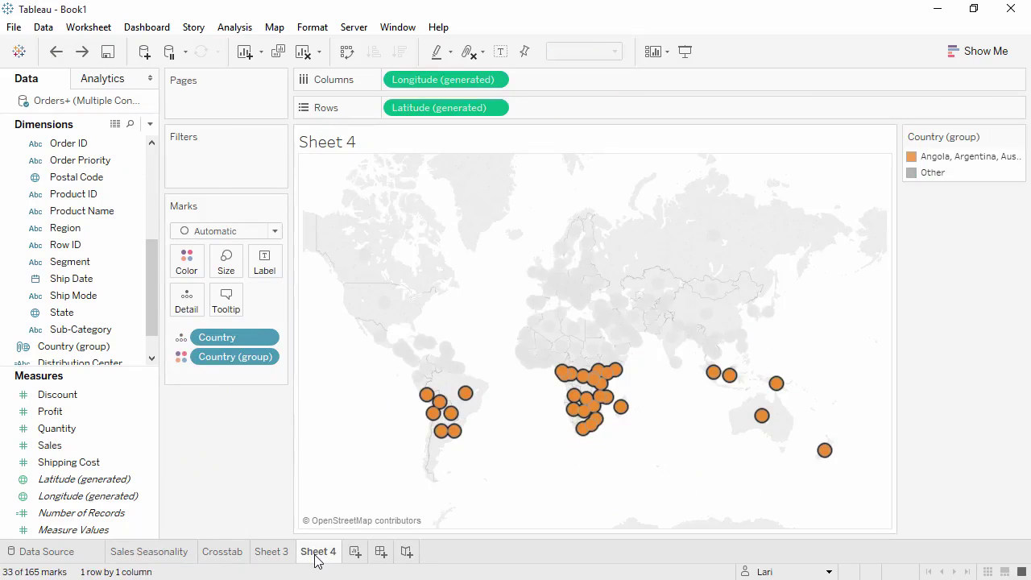
{"action": "right_click", "coordinate": [317, 556]}
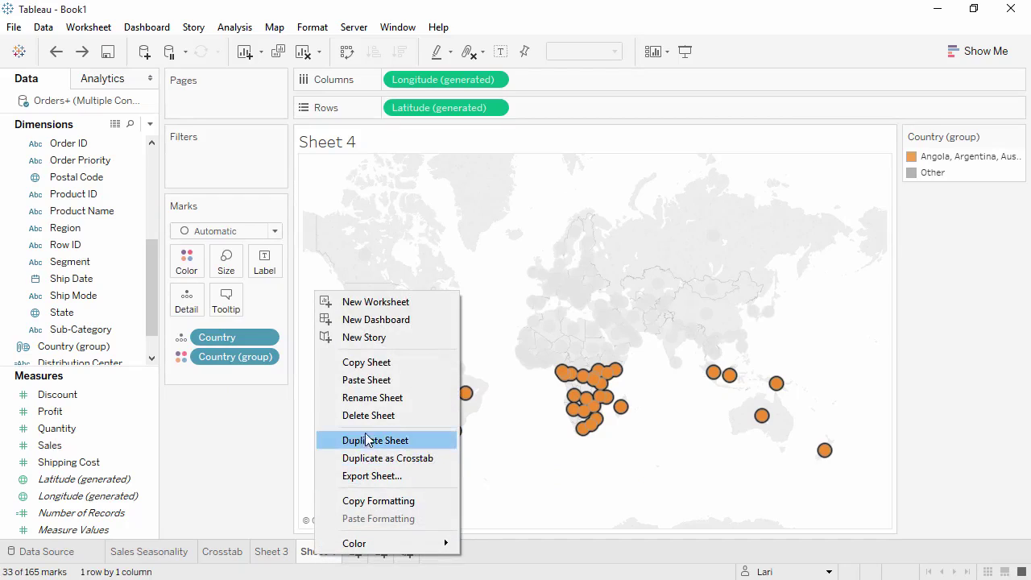
{"action": "left_click", "coordinate": [364, 438]}
- Rename the Sheet 3 worksheet as Global Sales and Profits
{"action": "double_click", "coordinate": [282, 553]}
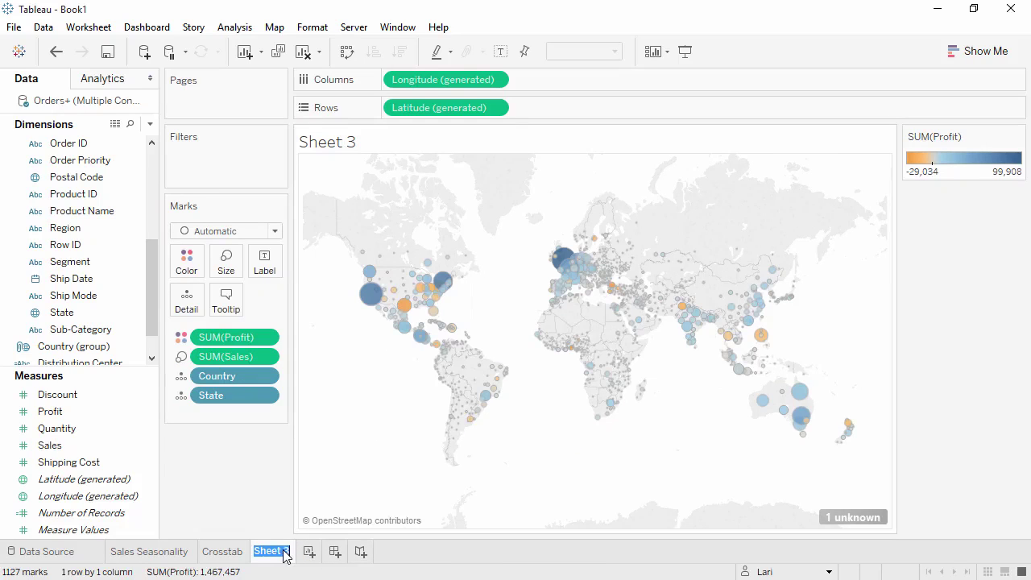
{"action": "type", "text": "Global Sales and Profits"}
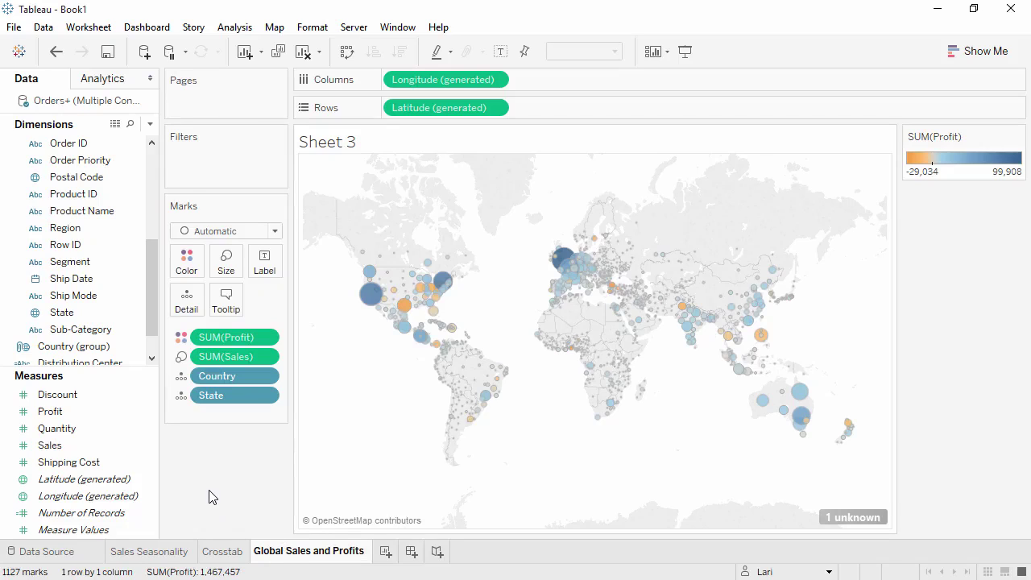
{"action": "key", "text": "Return"}
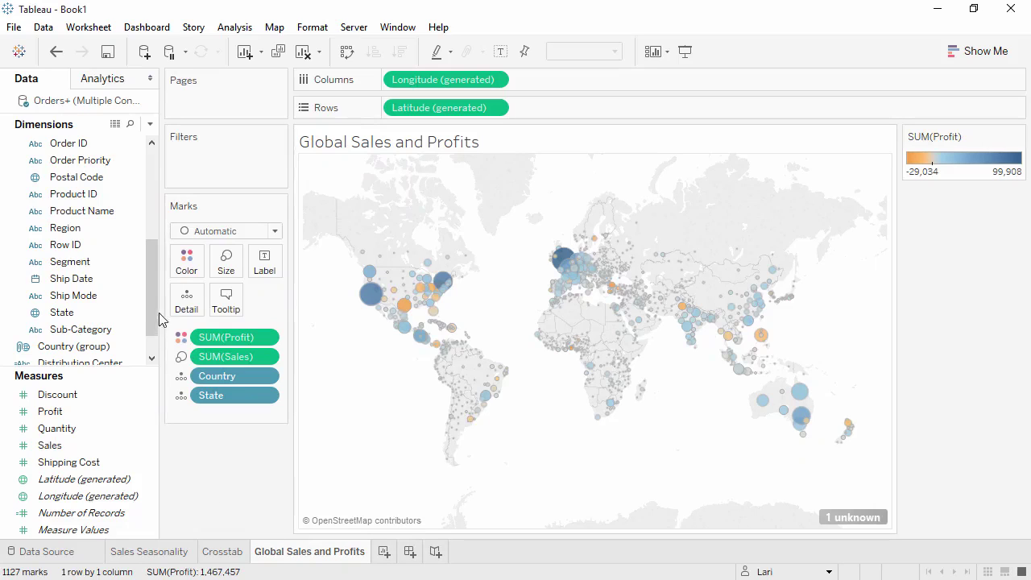
- Add a Category filter to the Global Sales and Profits map that includes only Furniture
{"action": "left_click_drag", "start_coordinate": [150, 301], "coordinate": [151, 256]}
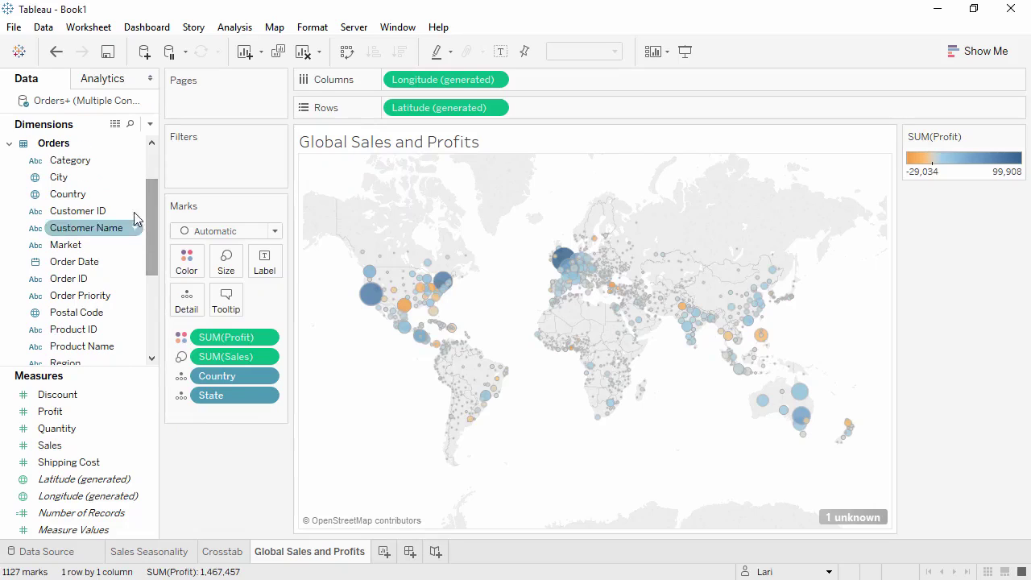
{"action": "left_click_drag", "start_coordinate": [100, 161], "coordinate": [207, 184]}
{"action": "left_click", "coordinate": [363, 177]}
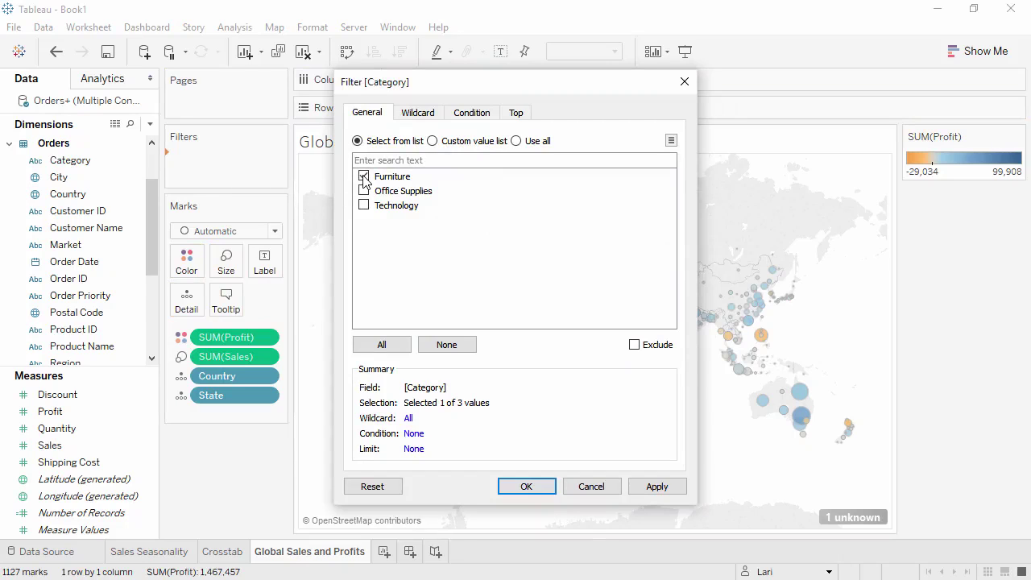
{"action": "left_click", "coordinate": [525, 487]}
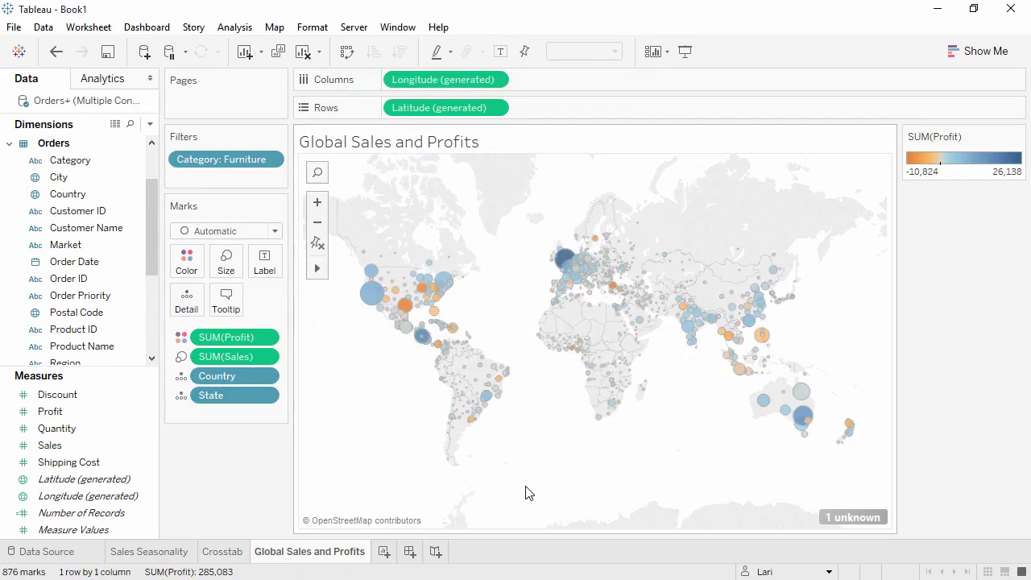
- Show the Category filter card beside the map and make it a Single Value (list) filter
{"action": "right_click", "coordinate": [245, 159]}
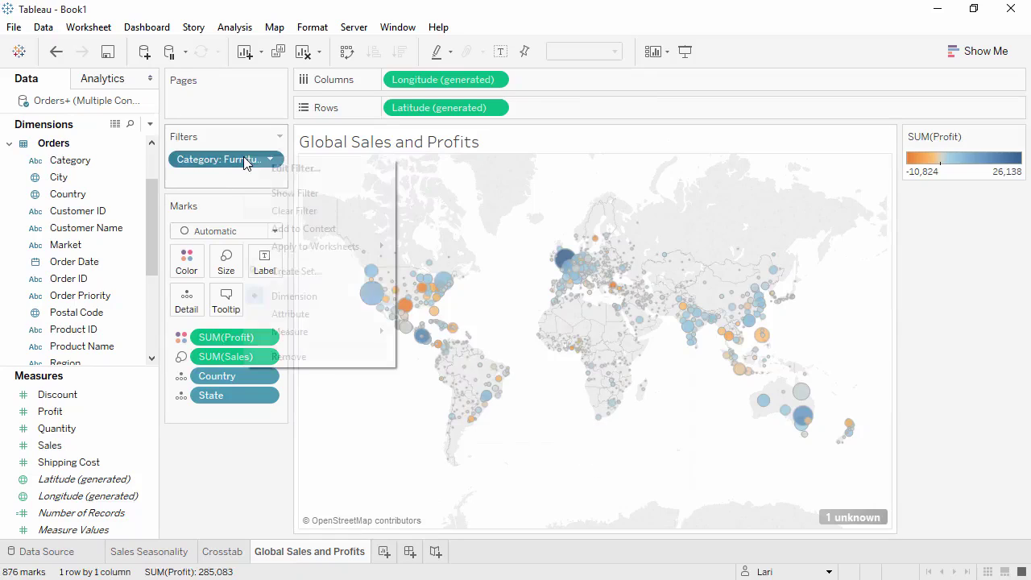
{"action": "left_click", "coordinate": [295, 193]}
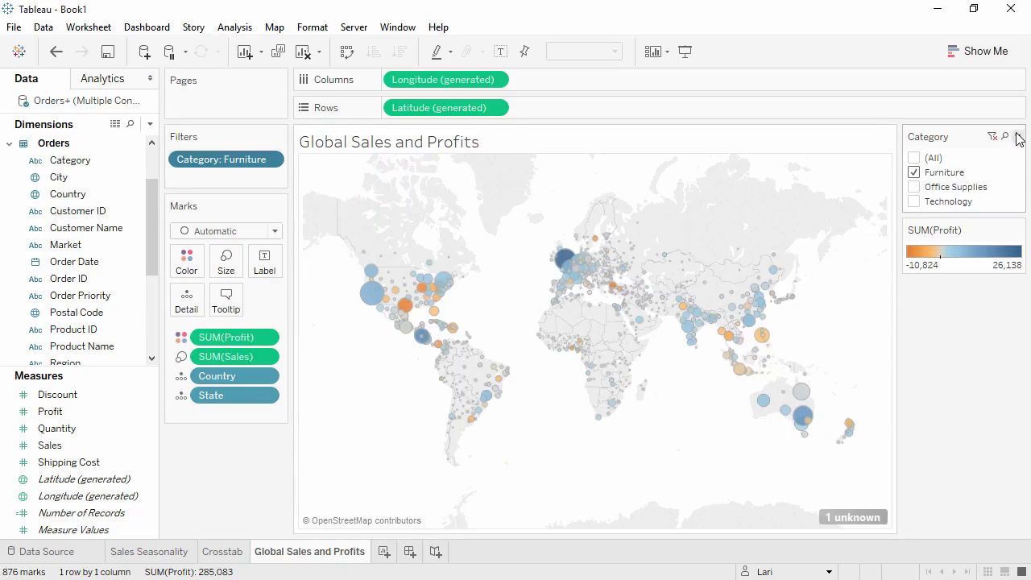
{"action": "left_click", "coordinate": [1018, 137]}
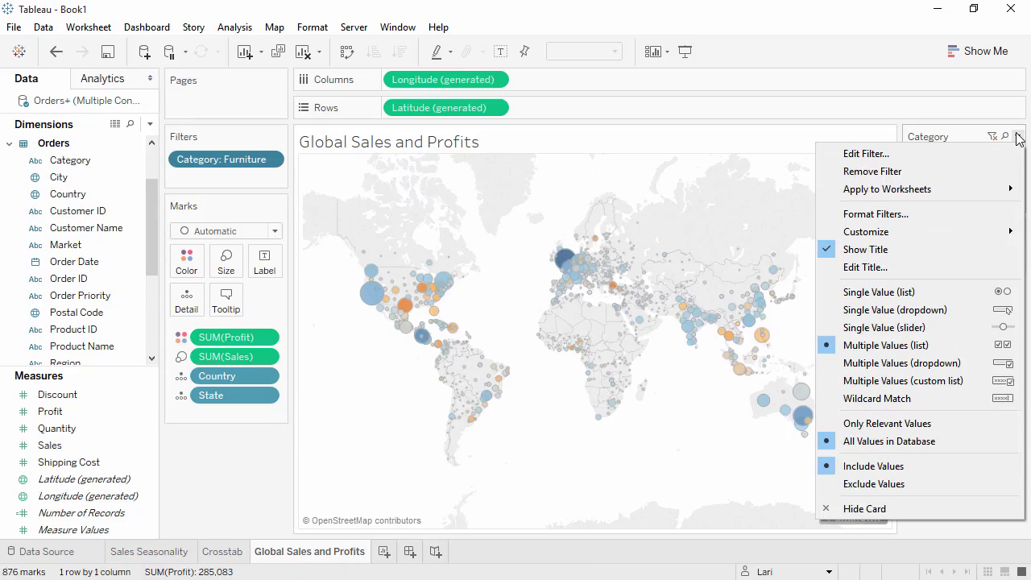
{"action": "left_click", "coordinate": [977, 300]}
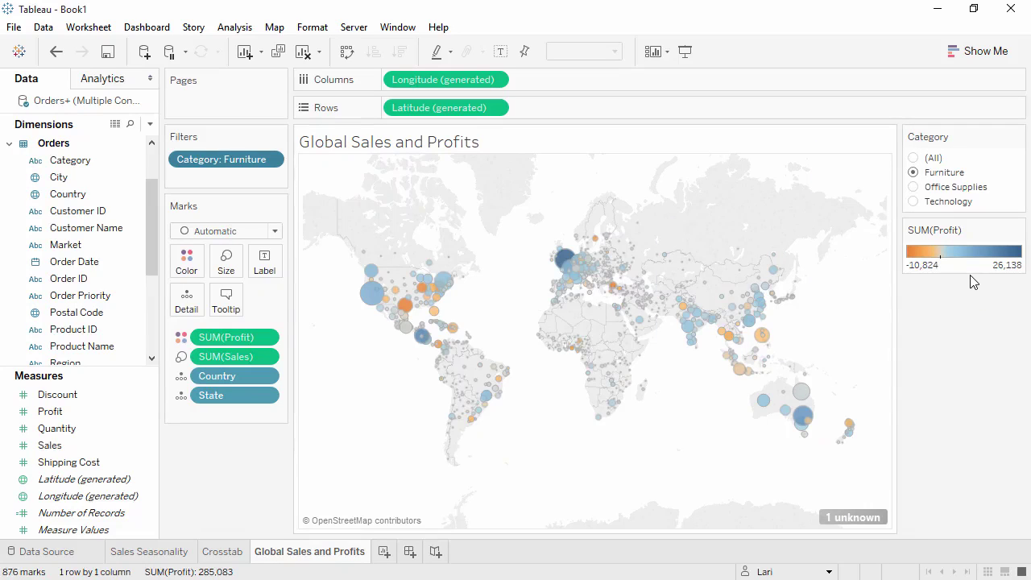
- Switch the map's Category filter through Office Supplies, Technology and Furniture, and leave it set to (All)
{"action": "left_click", "coordinate": [916, 193]}
{"action": "left_click", "coordinate": [916, 203]}
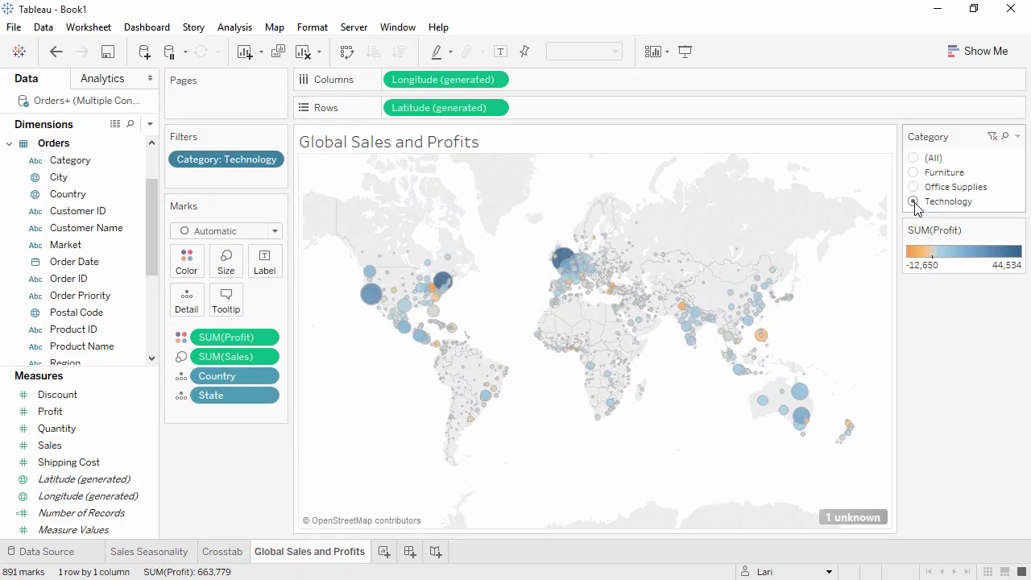
{"action": "left_click", "coordinate": [916, 173]}
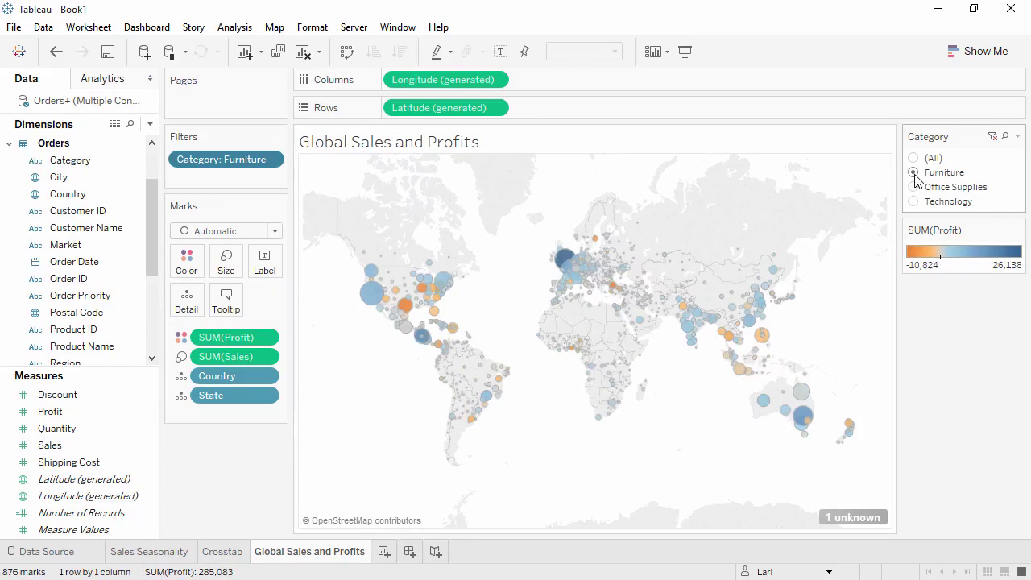
{"action": "left_click", "coordinate": [915, 158]}
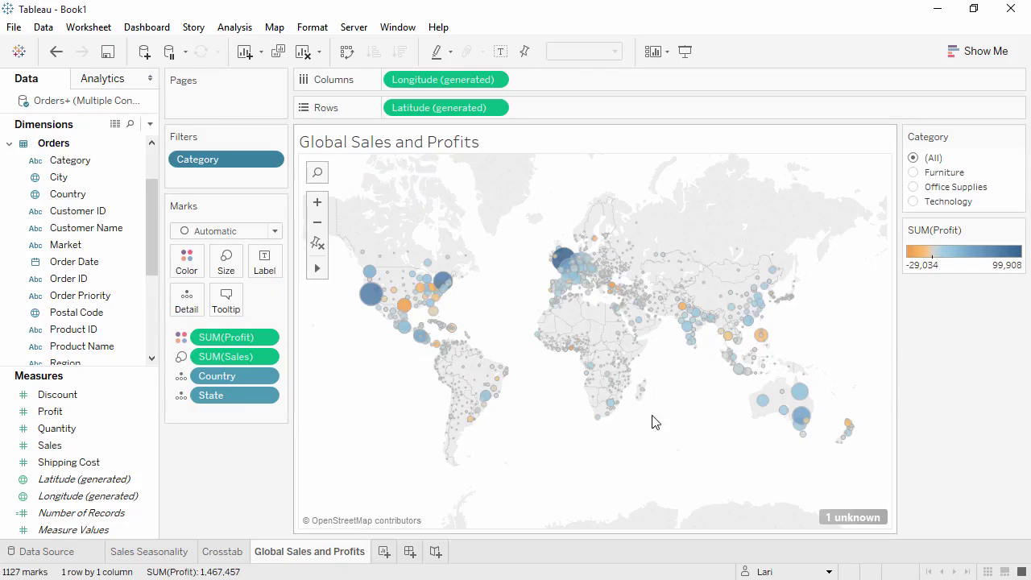
- Create a new worksheet and select the Category, Sub-Category and Sales fields with the Show Me chart suggestions open
{"action": "left_click", "coordinate": [385, 553]}
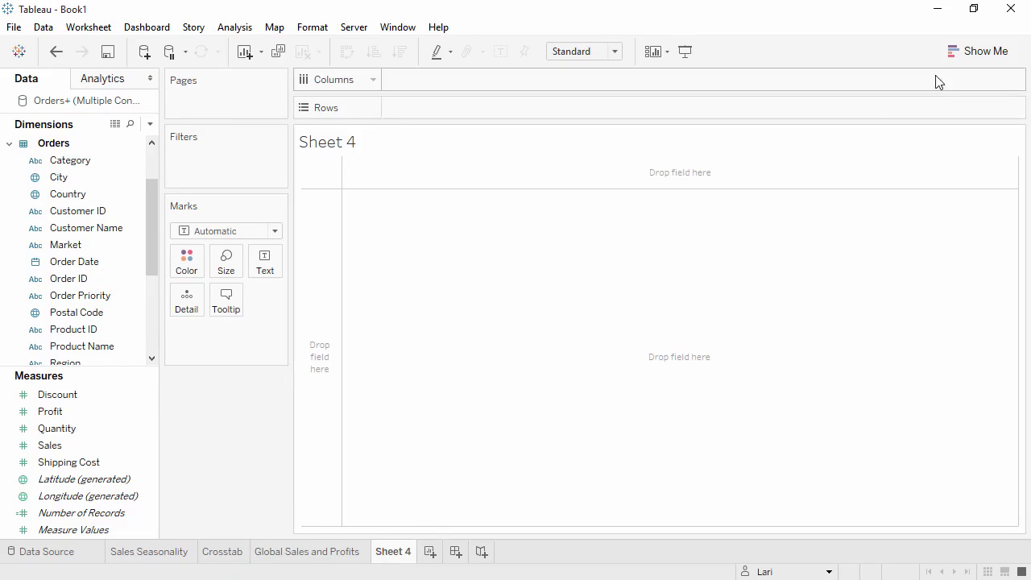
{"action": "left_click", "coordinate": [975, 57]}
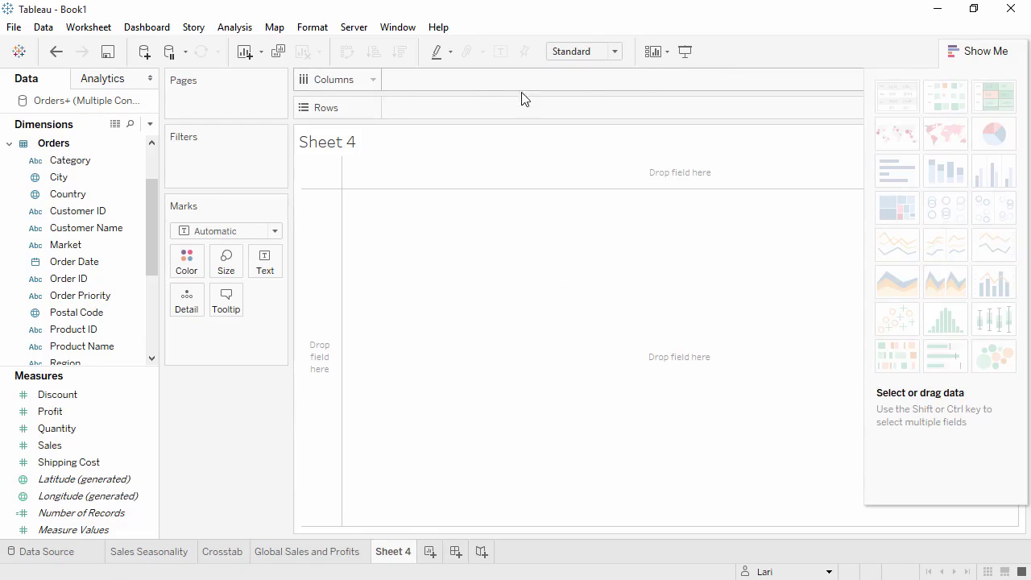
{"action": "left_click", "coordinate": [133, 161]}
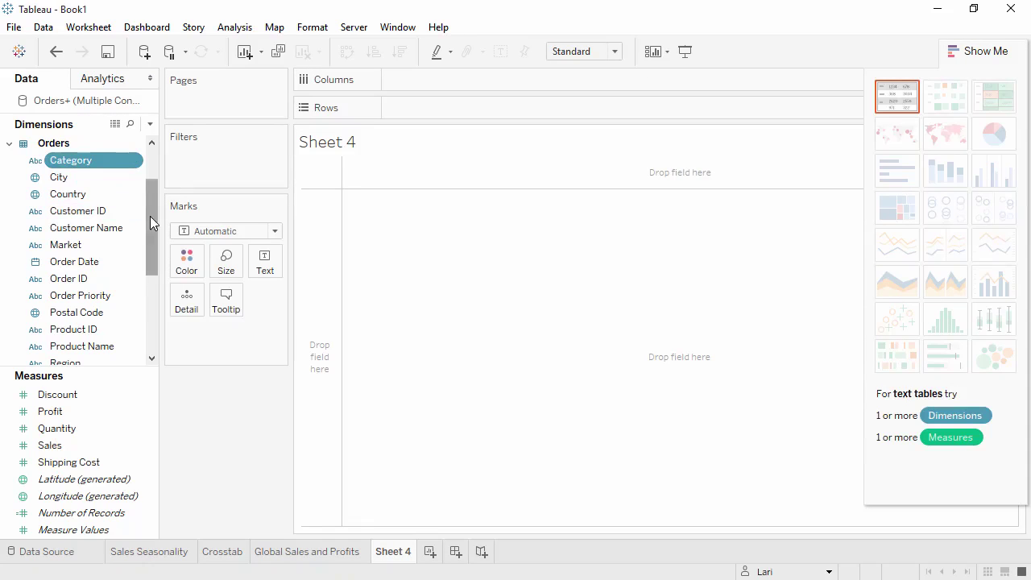
{"action": "left_click_drag", "start_coordinate": [150, 216], "coordinate": [151, 275]}
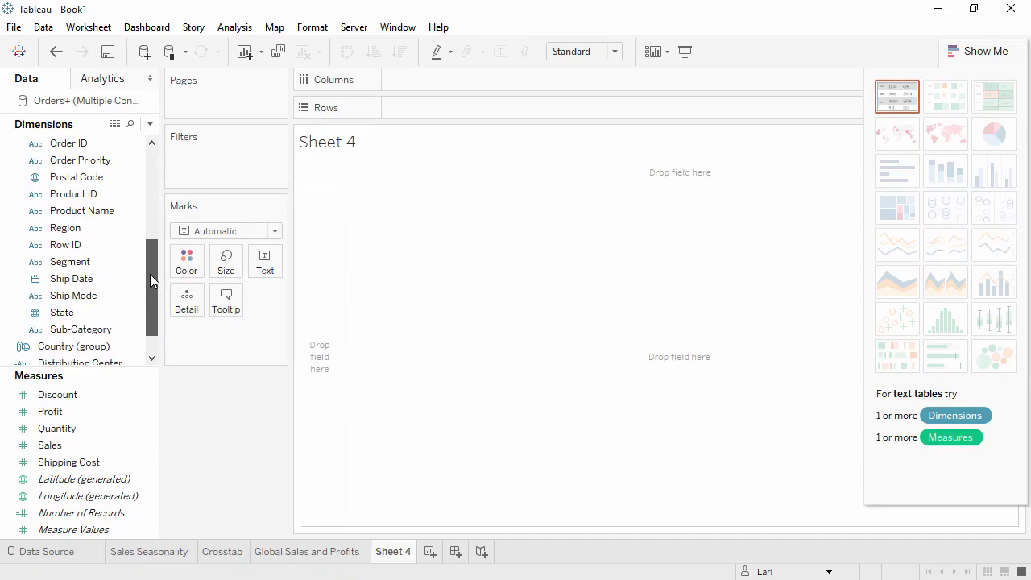
{"action": "left_click", "coordinate": [65, 331]}
{"action": "left_click", "coordinate": [65, 331]}
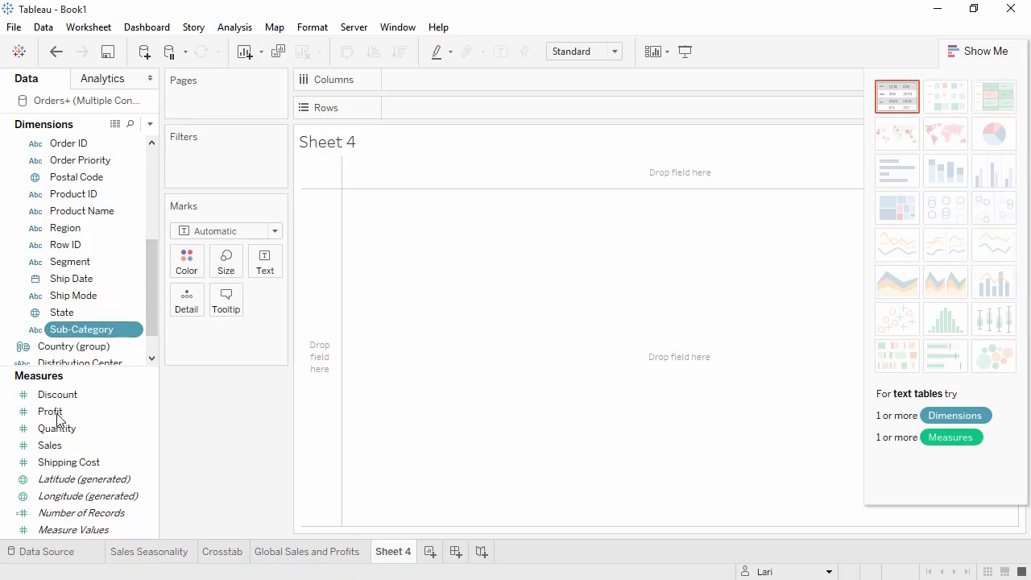
{"action": "left_click", "coordinate": [54, 448], "text": "ctrl"}
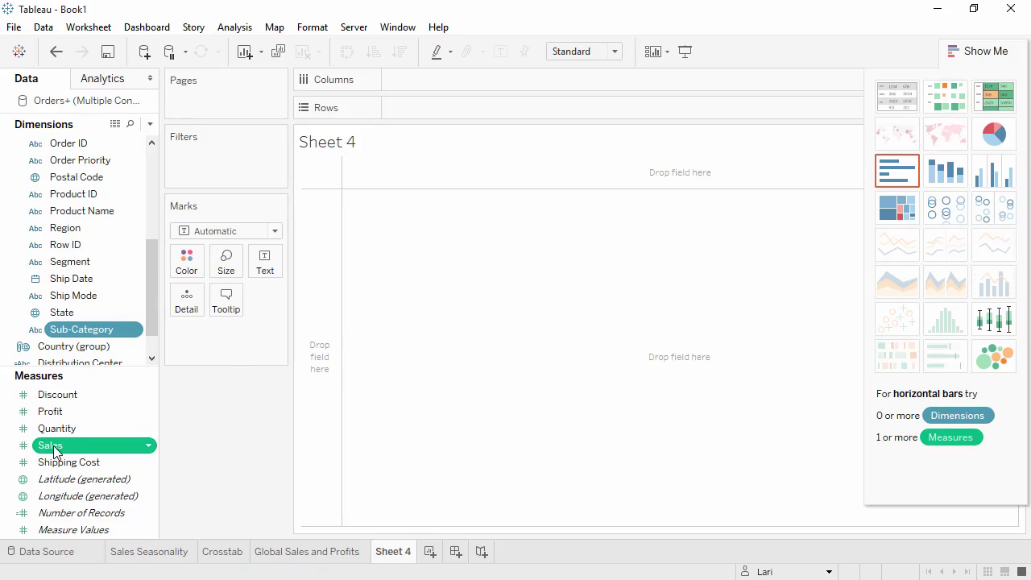
- Try the box-and-whisker plot, treemap and side-by-side circles chart types for the selected fields
{"action": "left_click", "coordinate": [992, 322]}
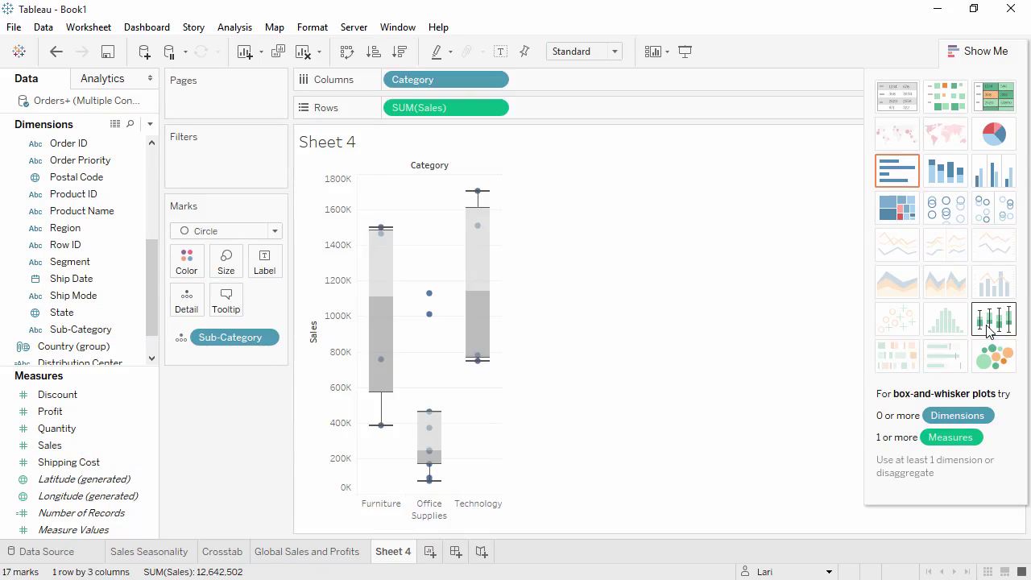
{"action": "left_click", "coordinate": [897, 215]}
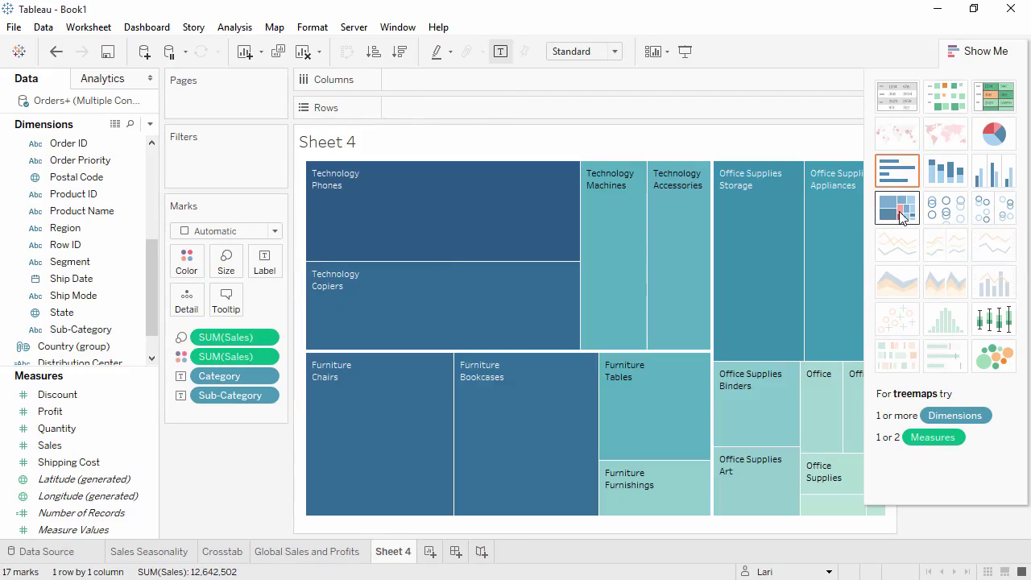
{"action": "left_click", "coordinate": [984, 214]}
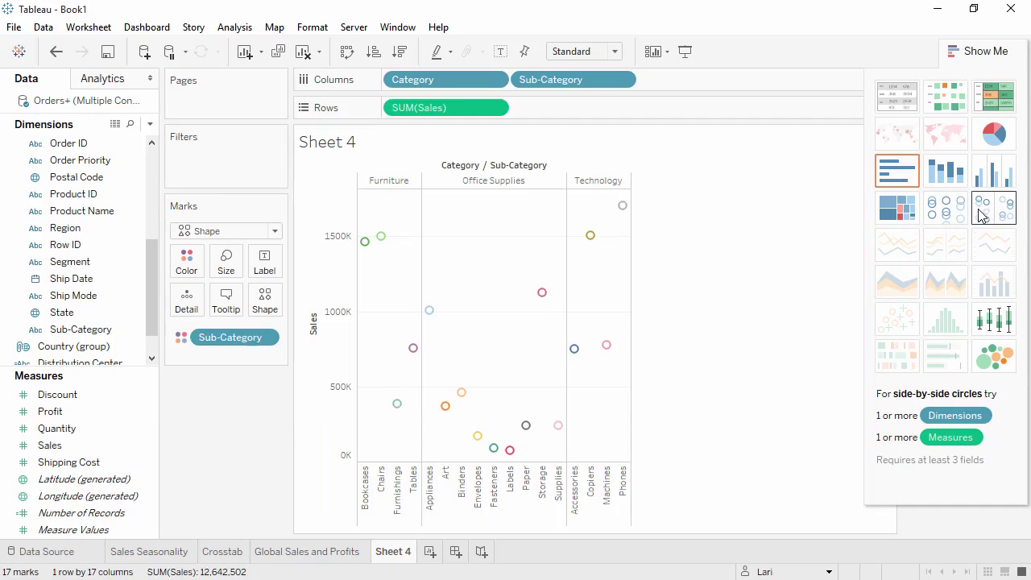
- Chart Sales by Category and Sub-Category as horizontal bars and close the chart suggestions
{"action": "left_click", "coordinate": [906, 182]}
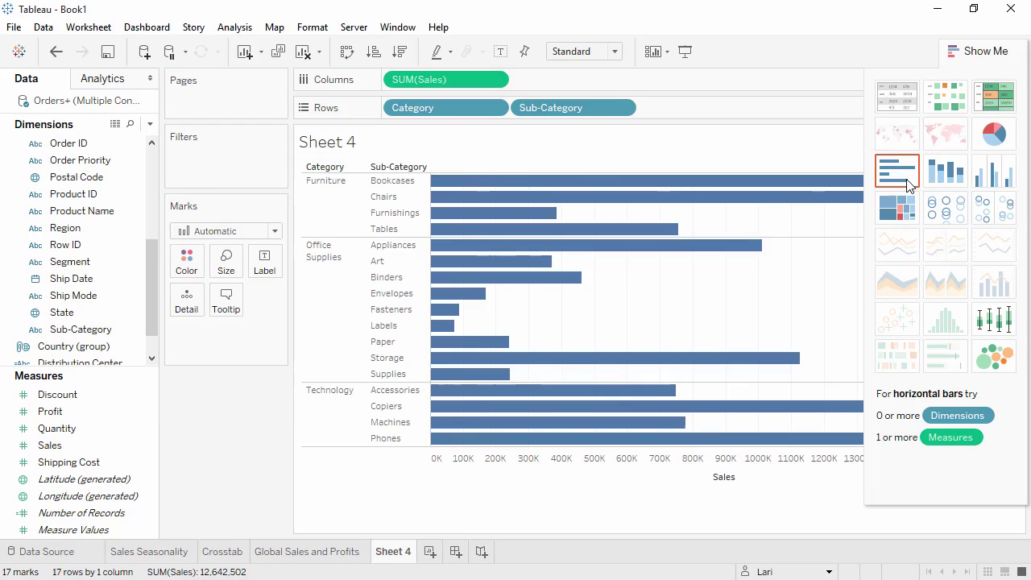
{"action": "left_click", "coordinate": [965, 53]}
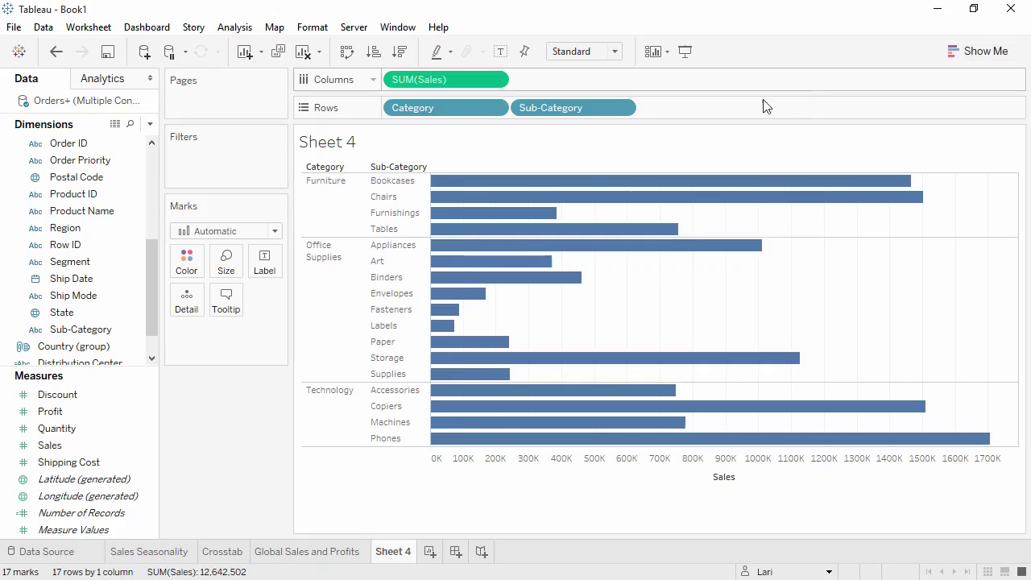
- Combine Sub-Category and Category into a hierarchy named Products
{"action": "left_click", "coordinate": [94, 331]}
{"action": "left_click_drag", "start_coordinate": [94, 331], "coordinate": [89, 199]}
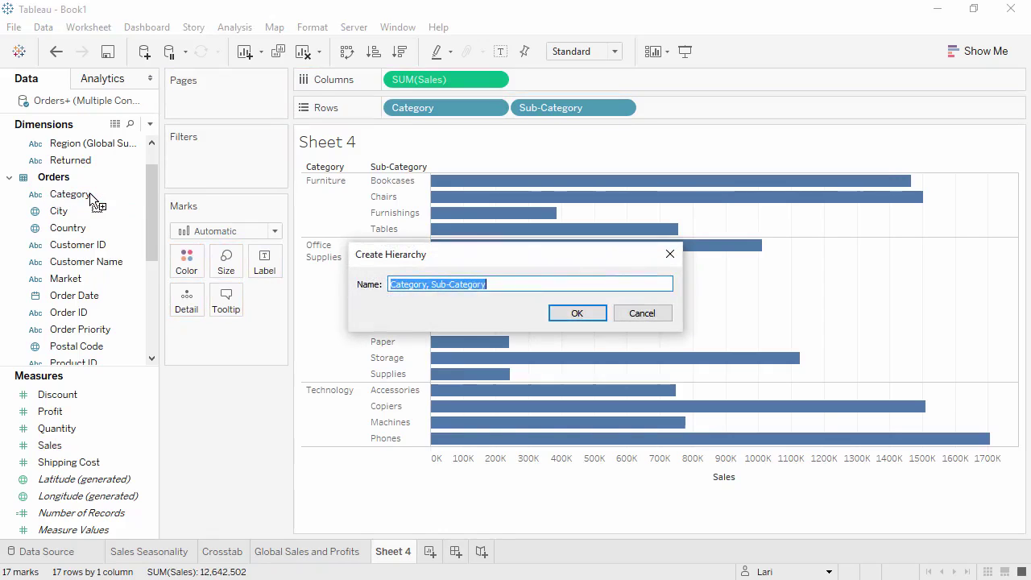
{"action": "type", "text": "Products"}
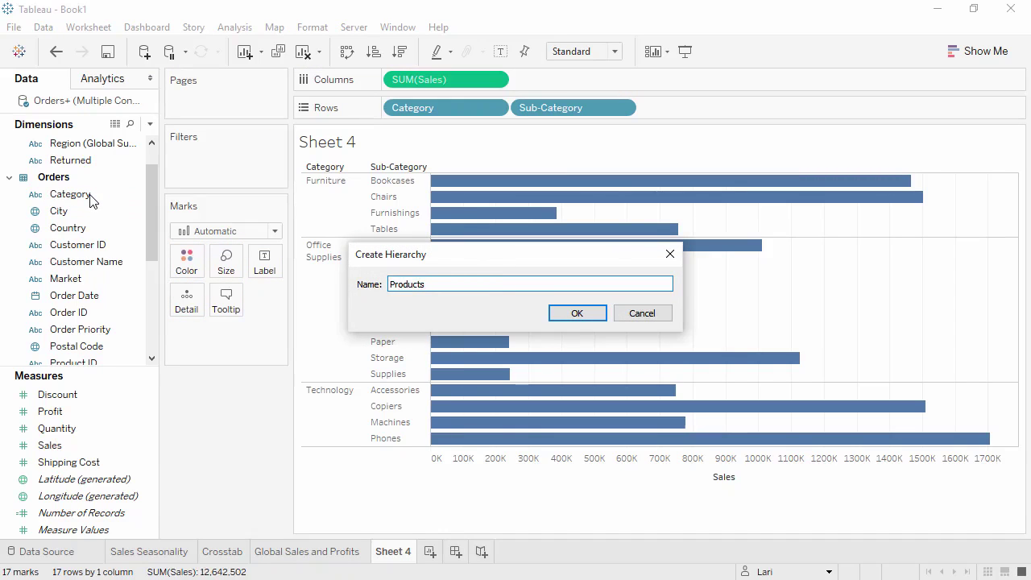
{"action": "left_click", "coordinate": [570, 315]}
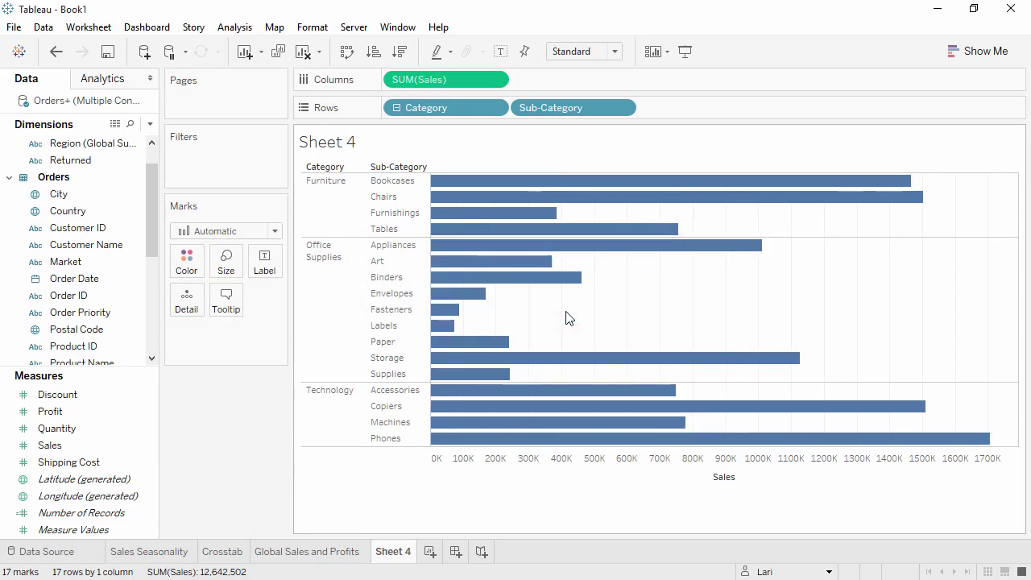
- Add Product Name to the Products hierarchy below Sub-Category
{"action": "scroll", "coordinate": [153, 254], "scroll_direction": "down", "scroll_amount": 1}
{"action": "left_click_drag", "start_coordinate": [153, 255], "coordinate": [148, 326]}
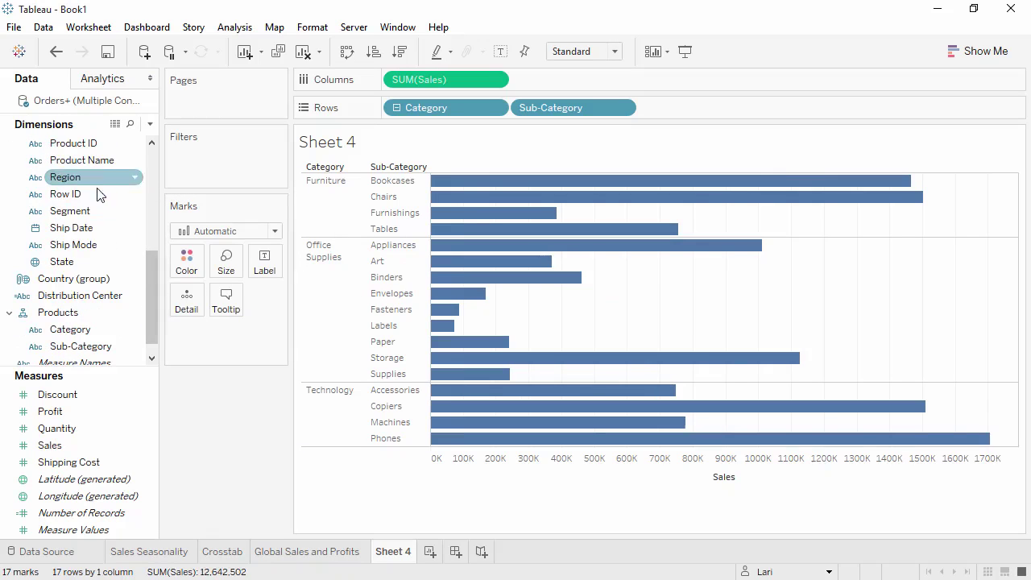
{"action": "left_click_drag", "start_coordinate": [132, 161], "coordinate": [98, 357]}
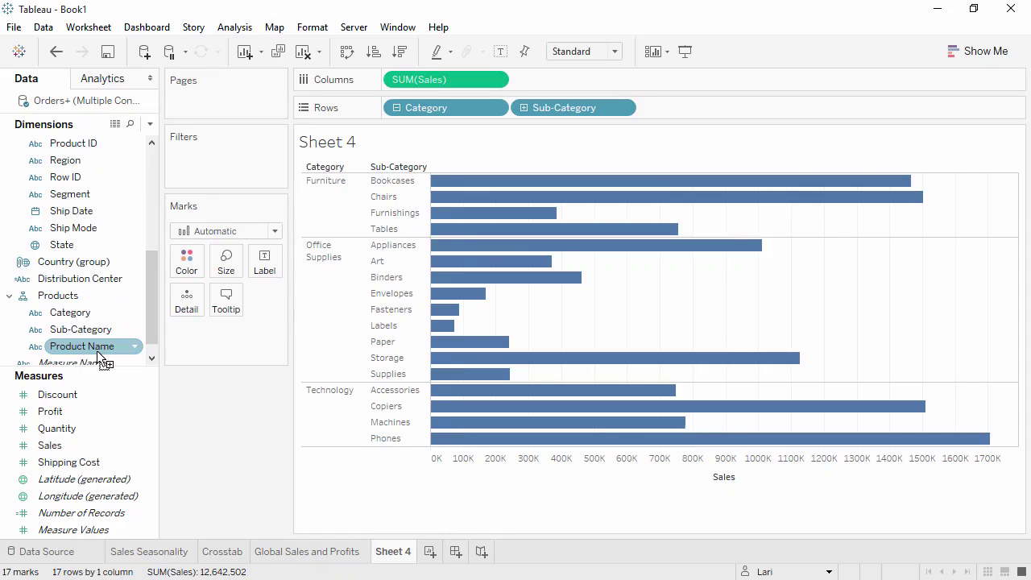
- Drill the bar chart's rows down to Product Name, and collapse them back up to the Category level
{"action": "left_click", "coordinate": [396, 108]}
{"action": "left_click", "coordinate": [397, 113]}
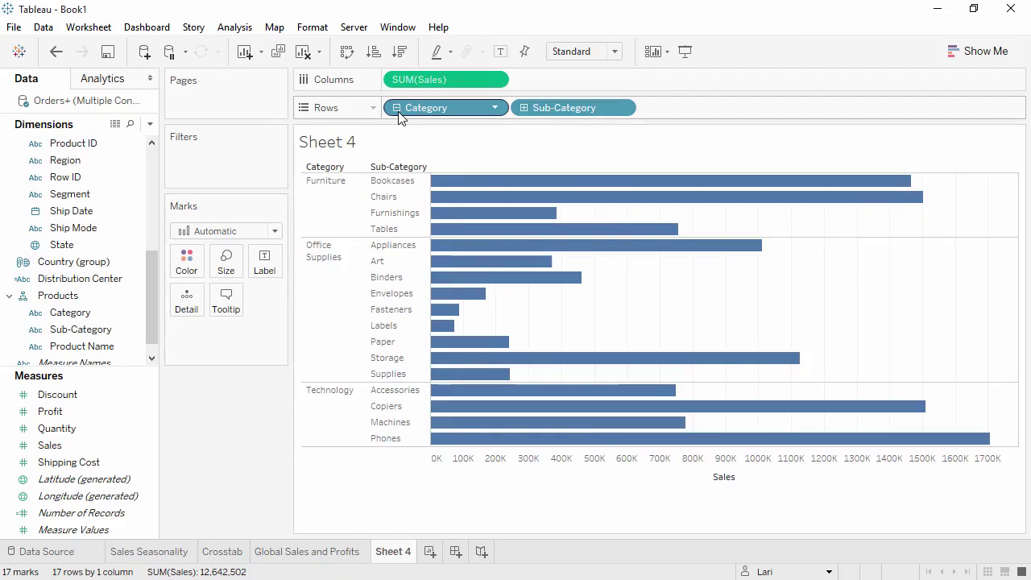
{"action": "left_click", "coordinate": [524, 106]}
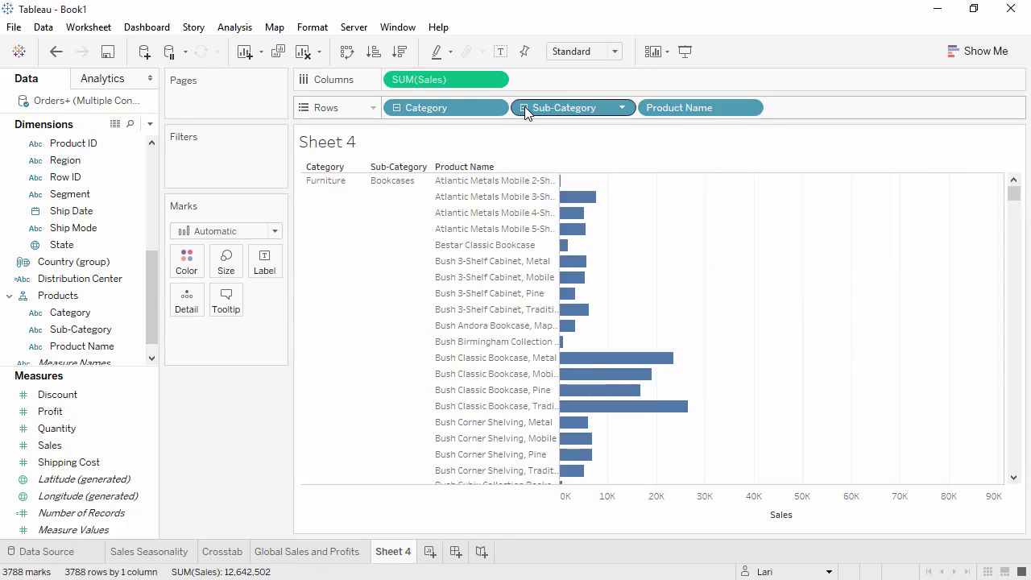
{"action": "left_click", "coordinate": [525, 107]}
{"action": "left_click", "coordinate": [395, 108]}
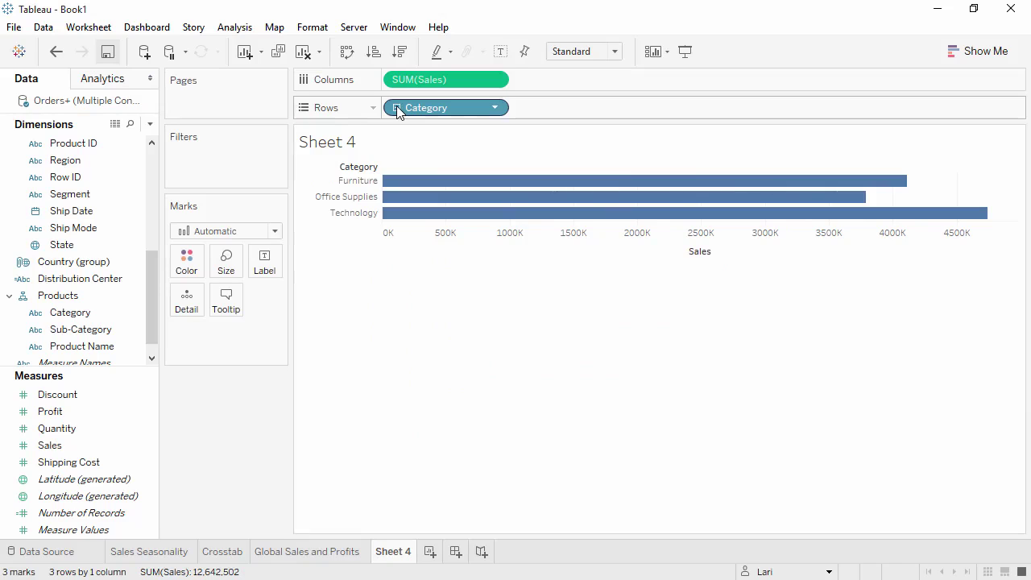
- Sort the categories by Sales in descending order, expand them to Sub-Category, and sort that level descending by Sales too
{"action": "left_click", "coordinate": [404, 58]}
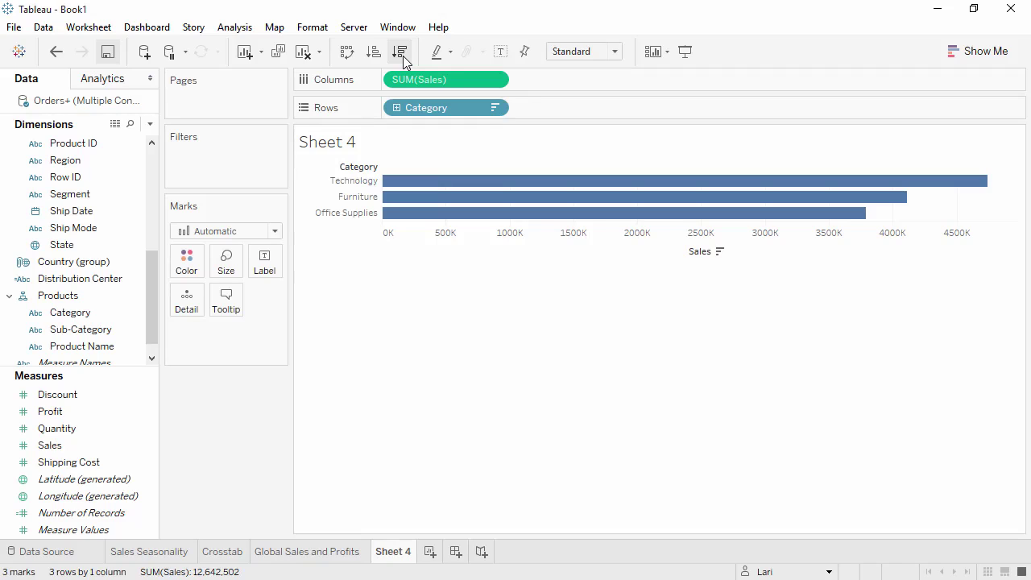
{"action": "left_click", "coordinate": [396, 108]}
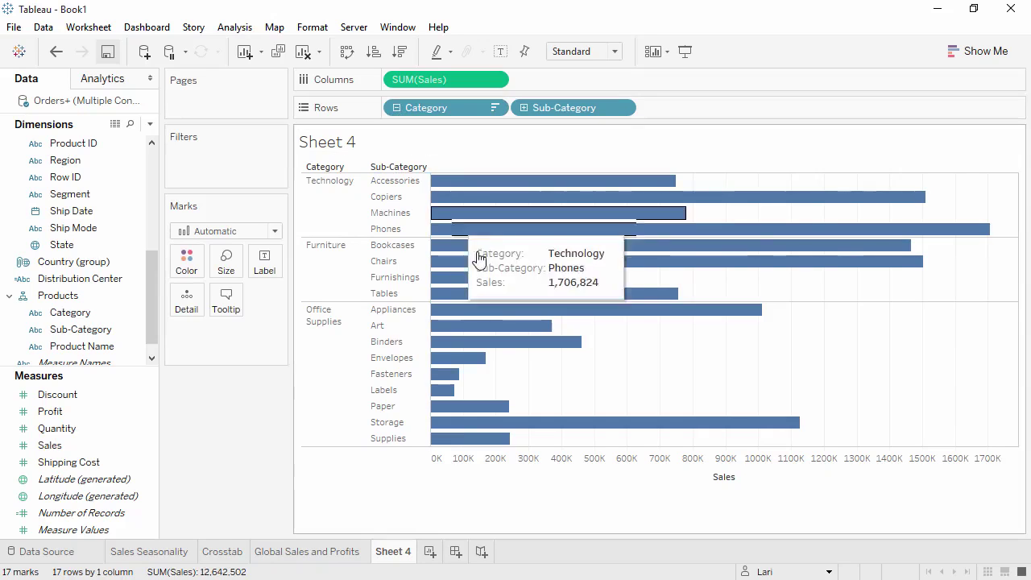
{"action": "left_click", "coordinate": [745, 477]}
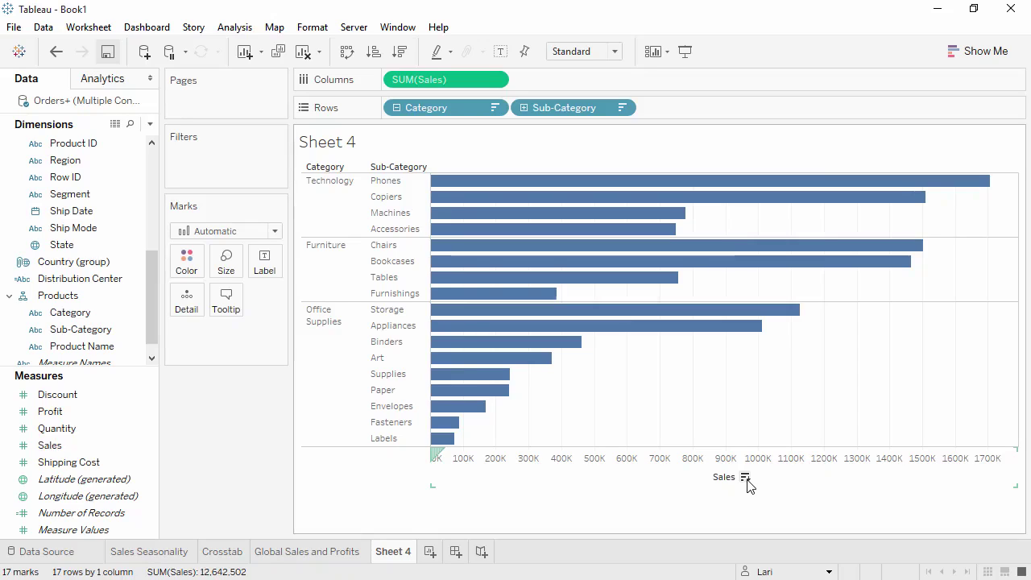
- Show the mark labels on the sales bars and hide them again
{"action": "left_click", "coordinate": [500, 52]}
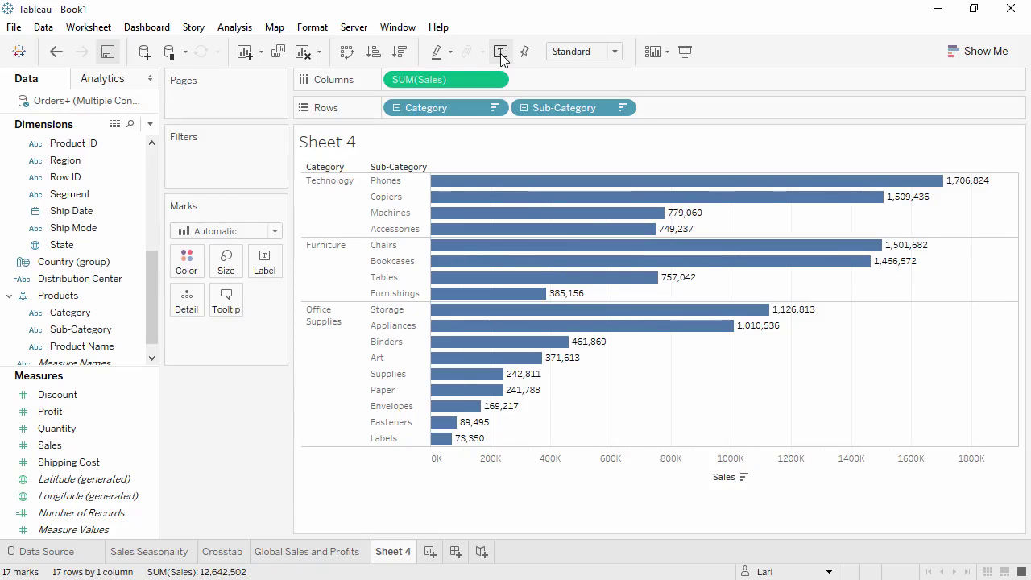
{"action": "left_click", "coordinate": [501, 51]}
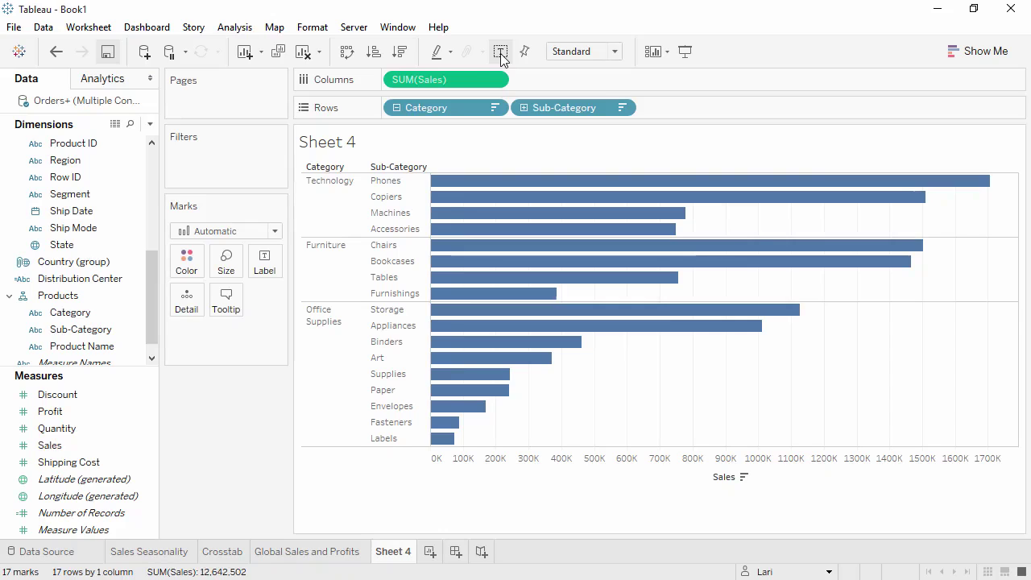
- Color the sales bars by Profit and split the chart into columns by Market
{"action": "left_click_drag", "start_coordinate": [91, 411], "coordinate": [187, 264]}
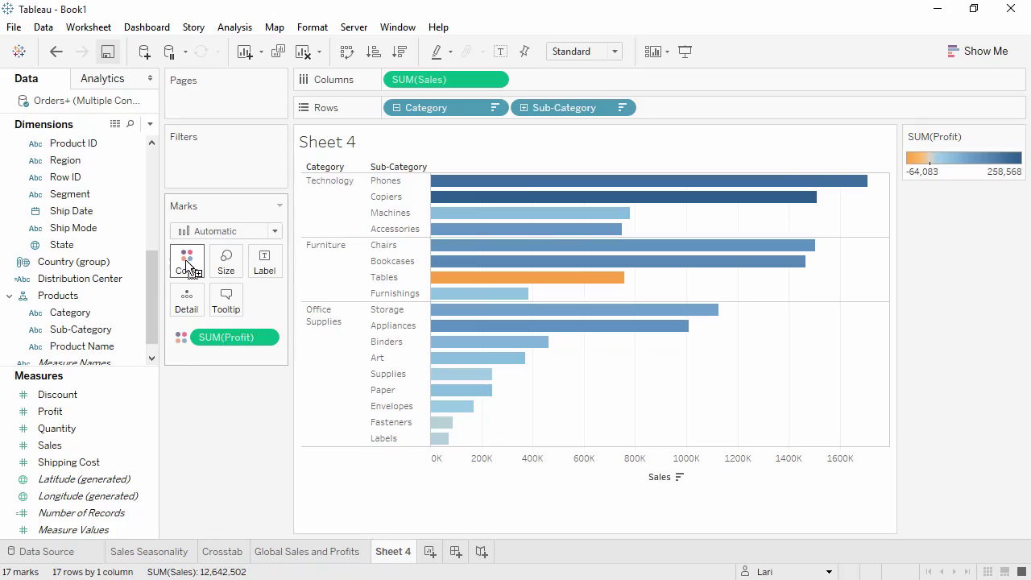
{"action": "left_click_drag", "start_coordinate": [151, 266], "coordinate": [149, 218]}
{"action": "left_click_drag", "start_coordinate": [107, 158], "coordinate": [471, 160]}
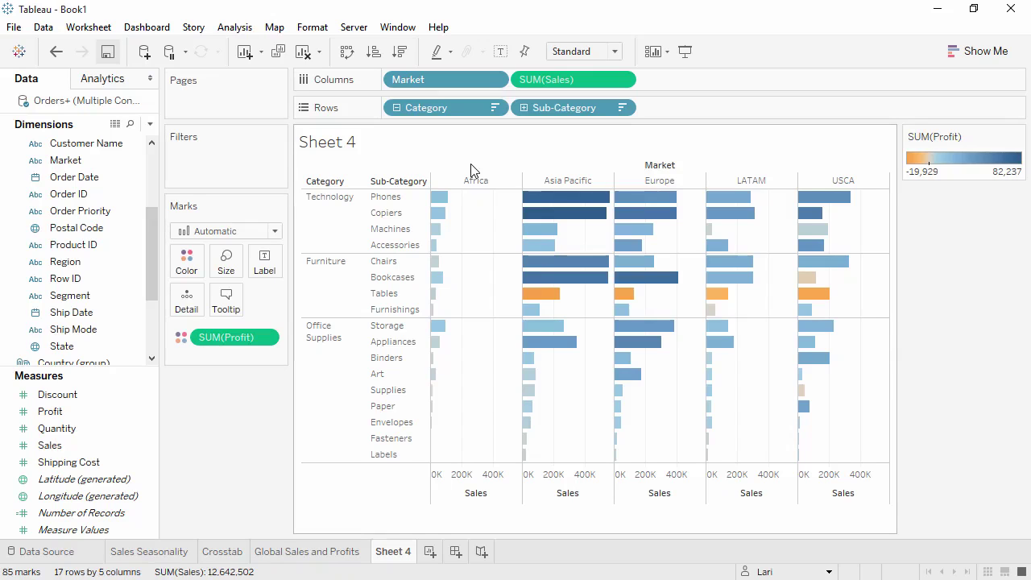
- Group the Art, Supplies, Paper, Envelopes, Fasteners and Labels sub-categories into one member
{"action": "left_click", "coordinate": [386, 377]}
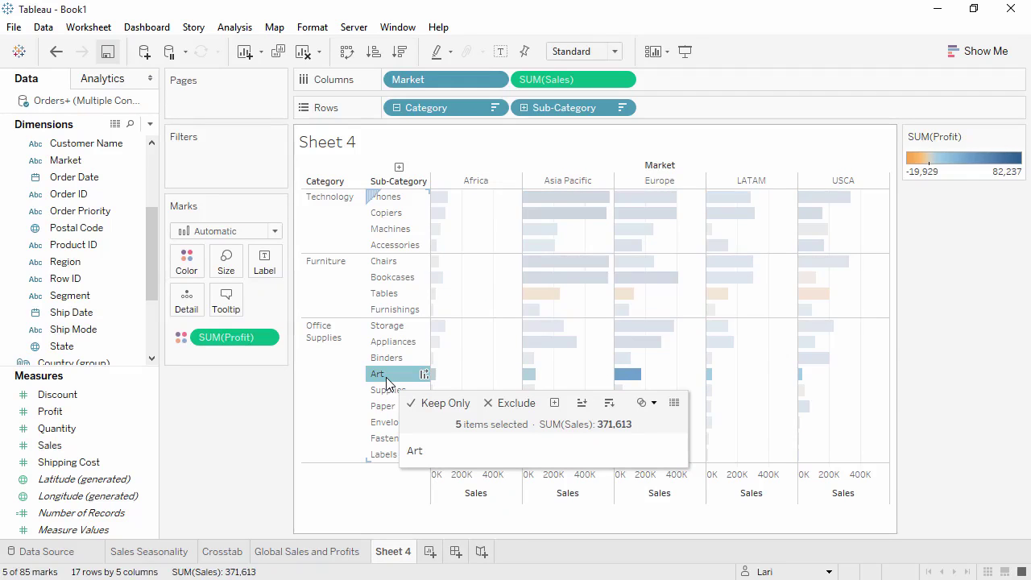
{"action": "left_click", "coordinate": [384, 455], "text": "shift"}
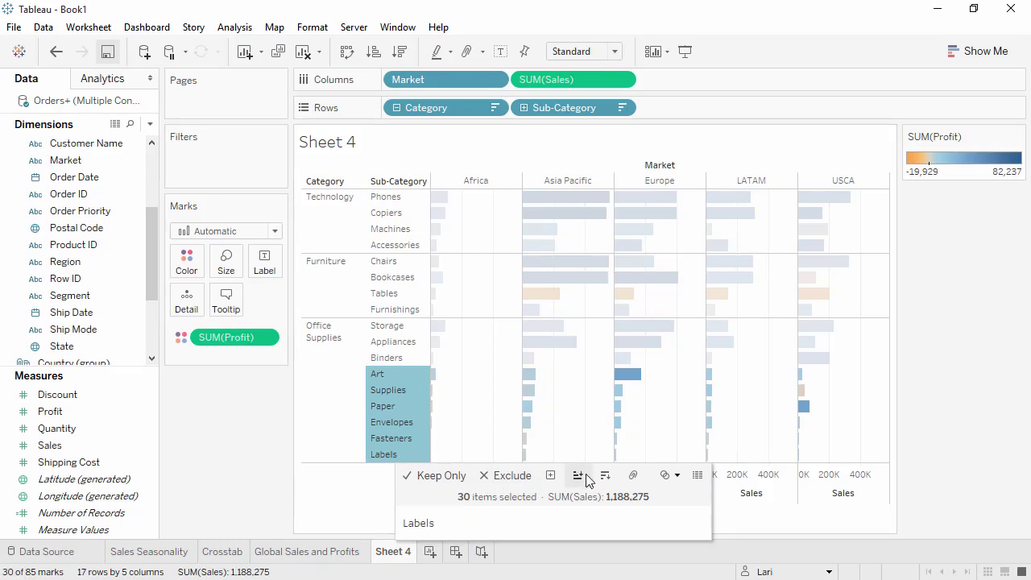
{"action": "left_click", "coordinate": [634, 479]}
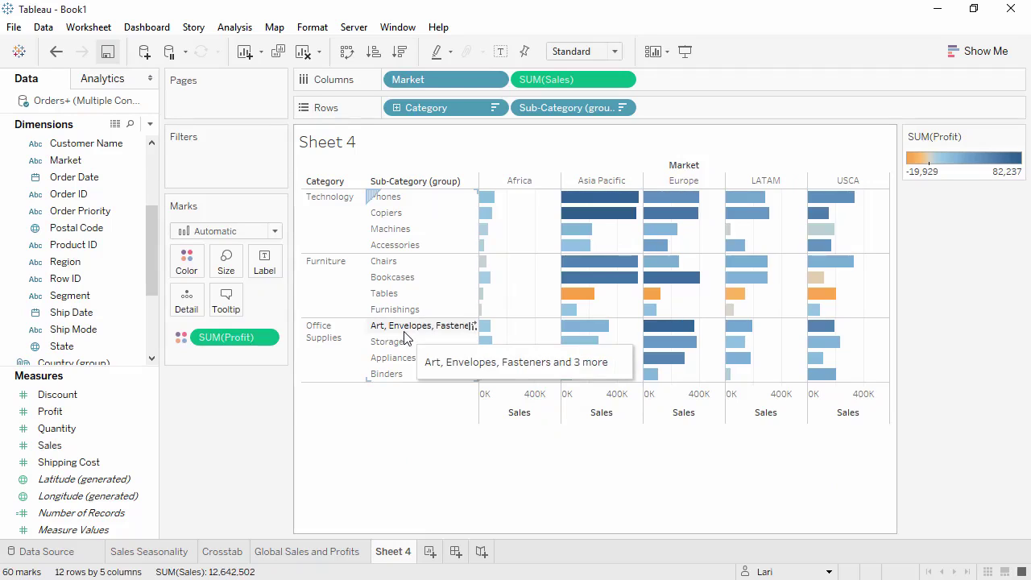
- Set the alias of the grouped Art, Envelopes and Fasteners member to Small Office Supplies
{"action": "right_click", "coordinate": [407, 328]}
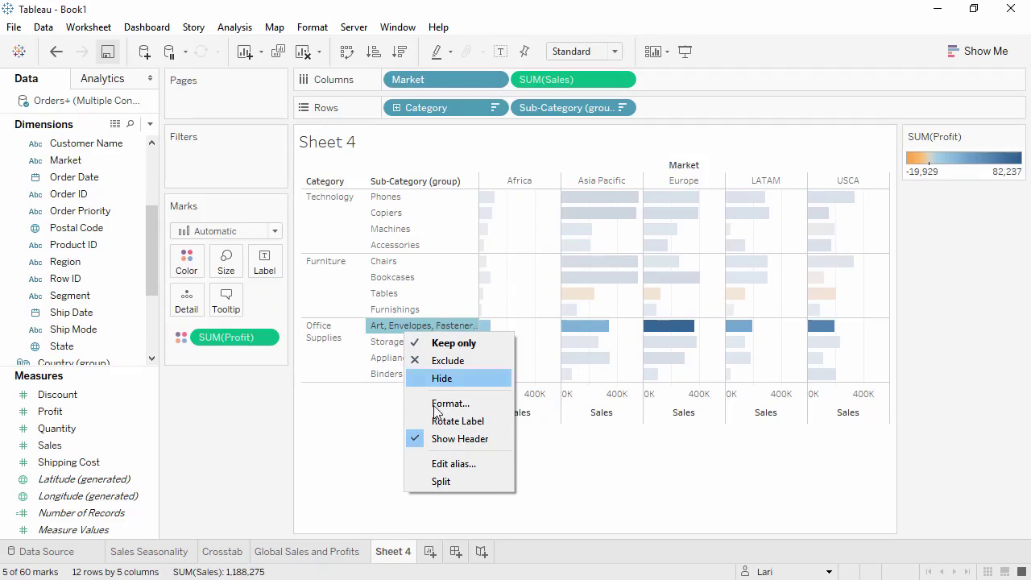
{"action": "left_click", "coordinate": [453, 464]}
{"action": "type", "text": "Small Office Supplies"}
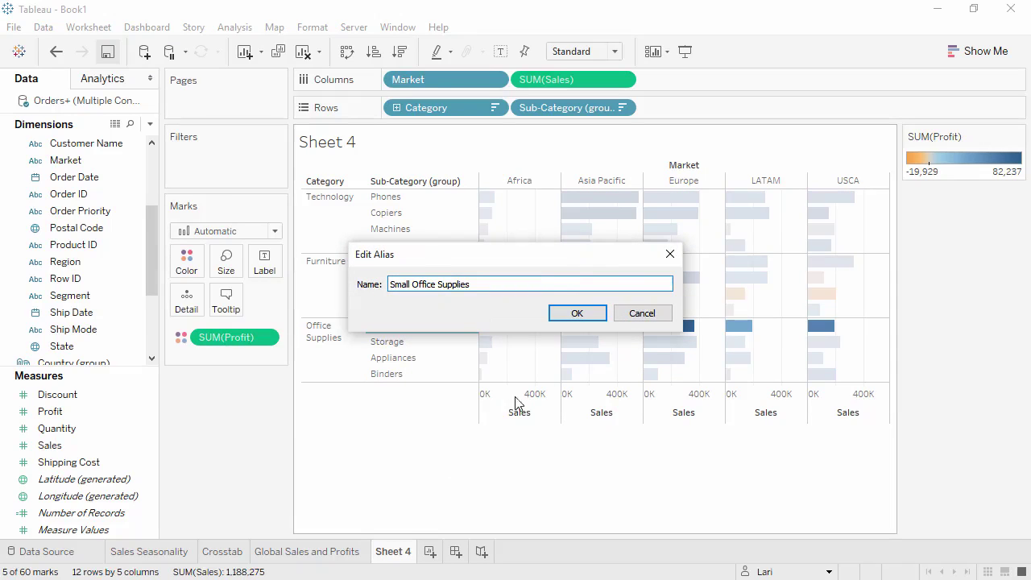
{"action": "left_click", "coordinate": [570, 319]}
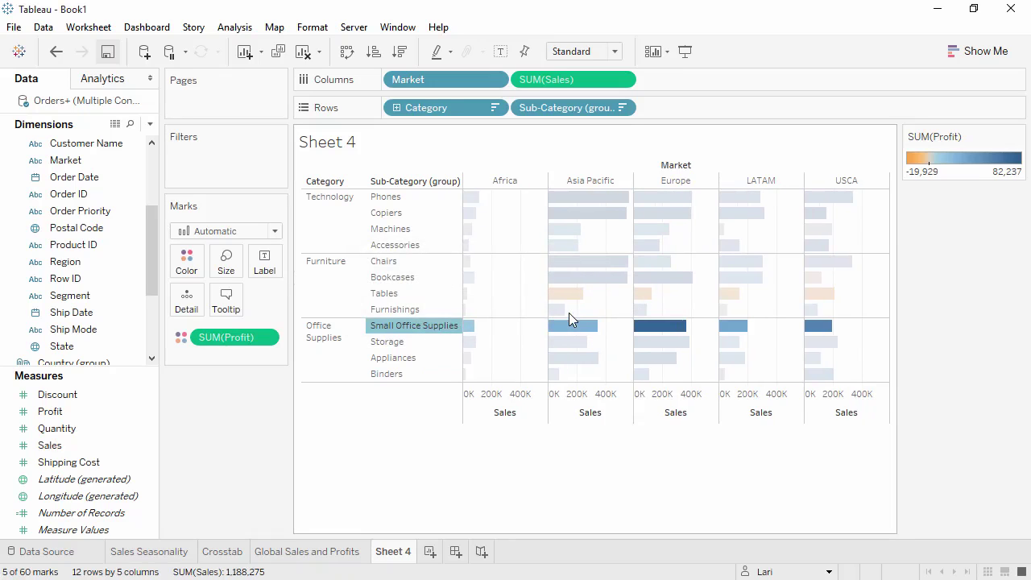
- Remove Market from the sales bar chart and swap its rows and columns
{"action": "left_click_drag", "start_coordinate": [457, 79], "coordinate": [253, 405]}
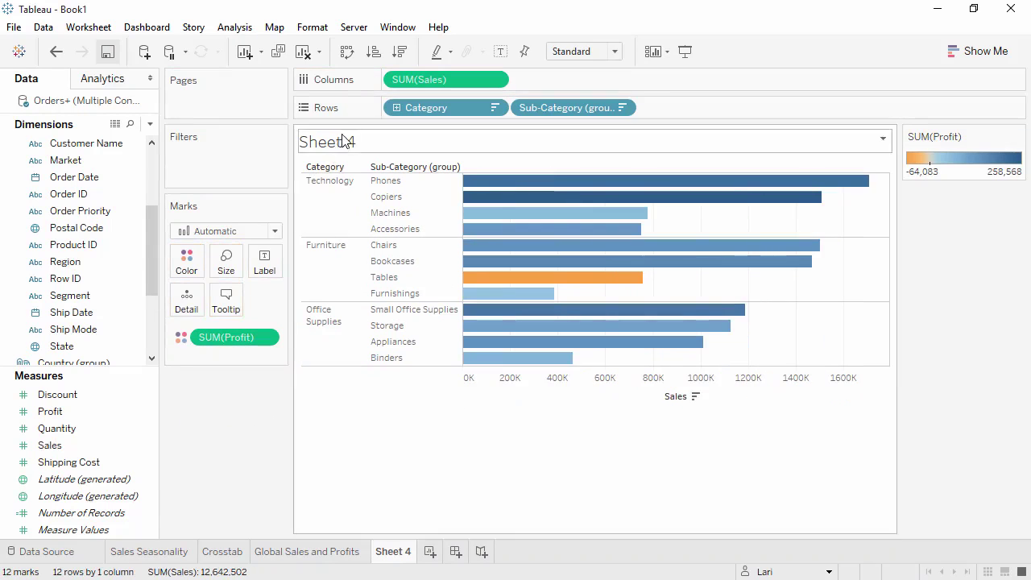
{"action": "left_click", "coordinate": [346, 51]}
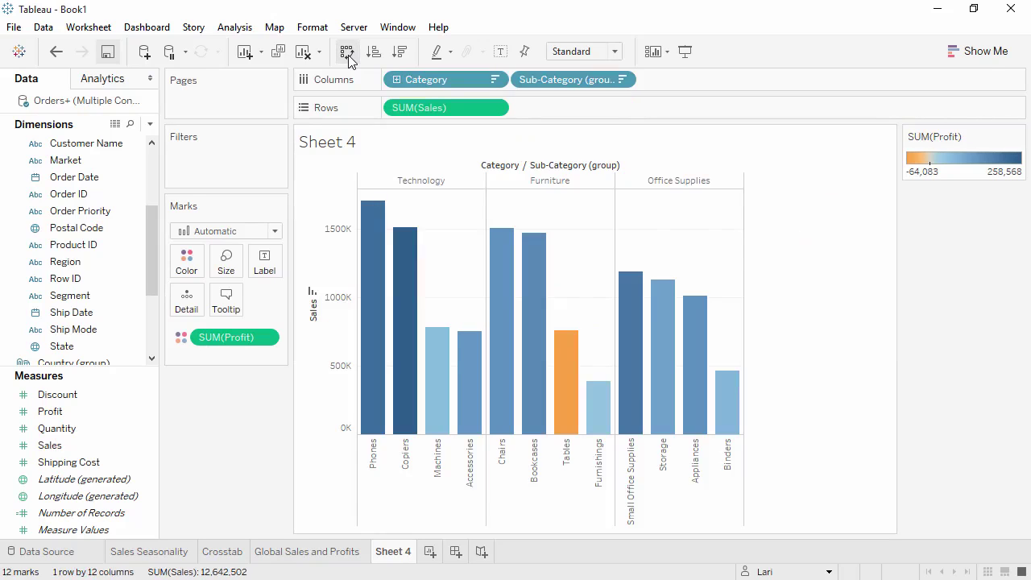
- Hide the field labels for columns and rename the worksheet to Sales by Sub-Category
{"action": "right_click", "coordinate": [504, 166]}
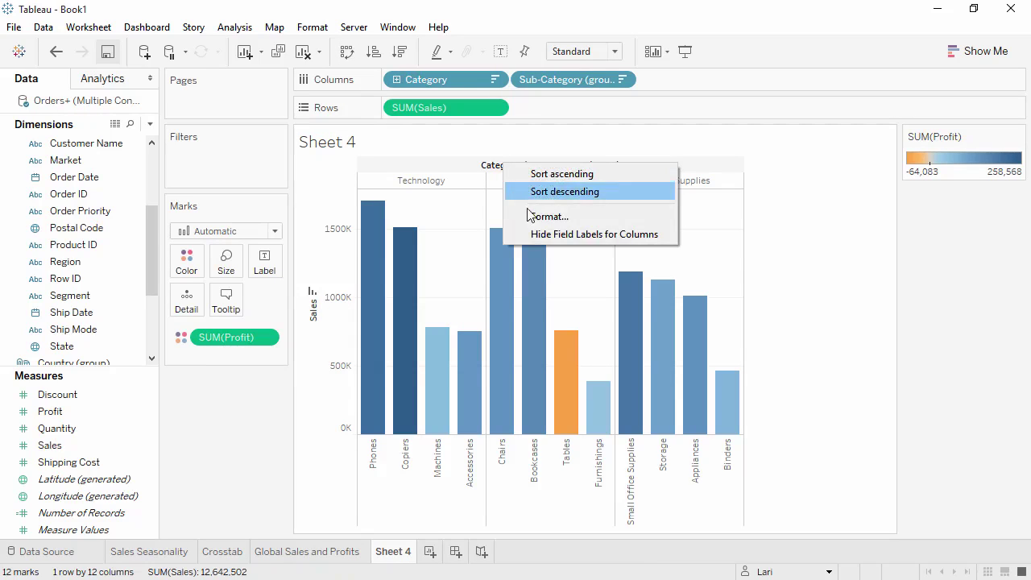
{"action": "left_click", "coordinate": [538, 234]}
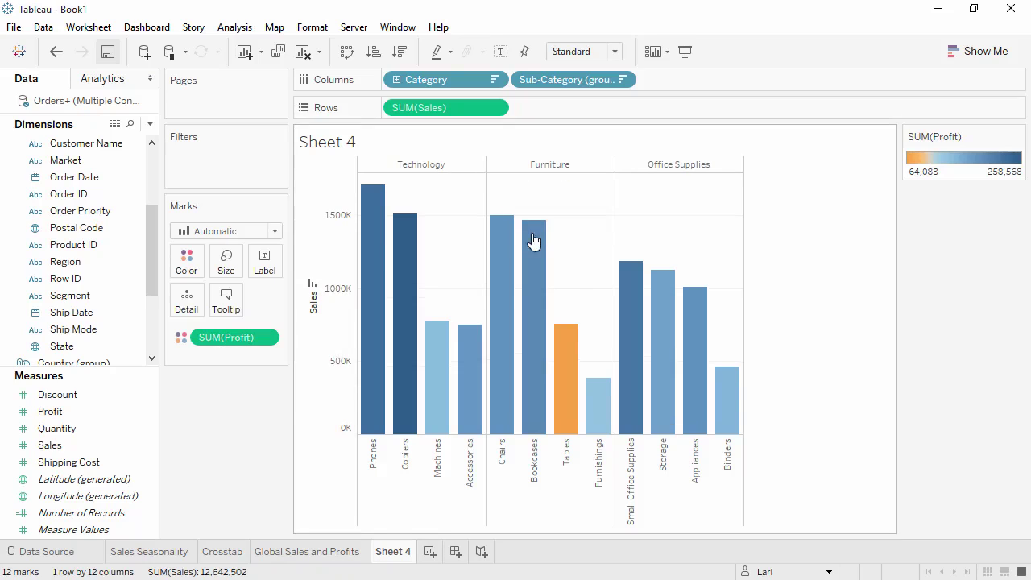
{"action": "double_click", "coordinate": [397, 552]}
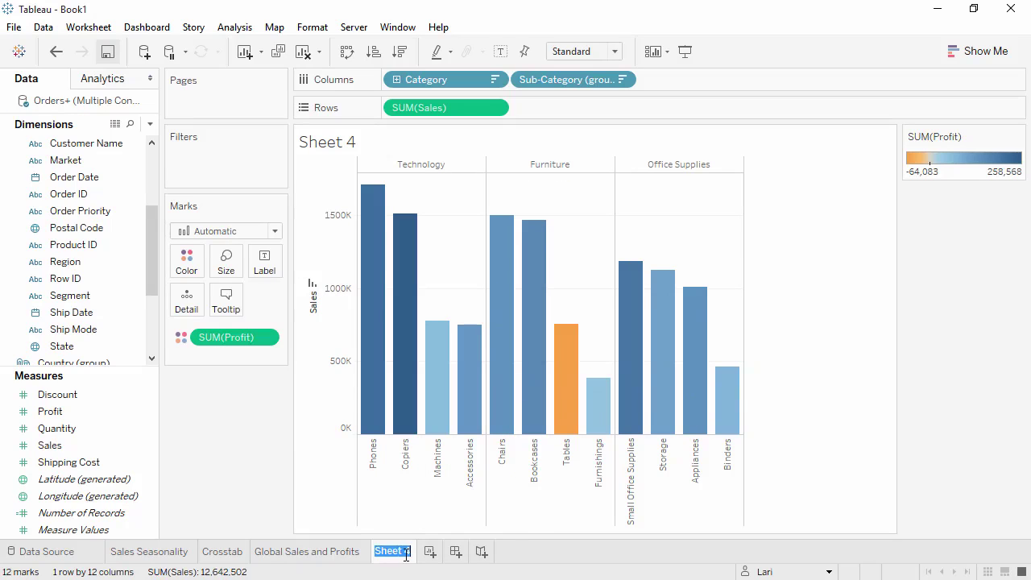
{"action": "type", "text": "Sales by Sub-Category"}
{"action": "key", "text": "Return"}
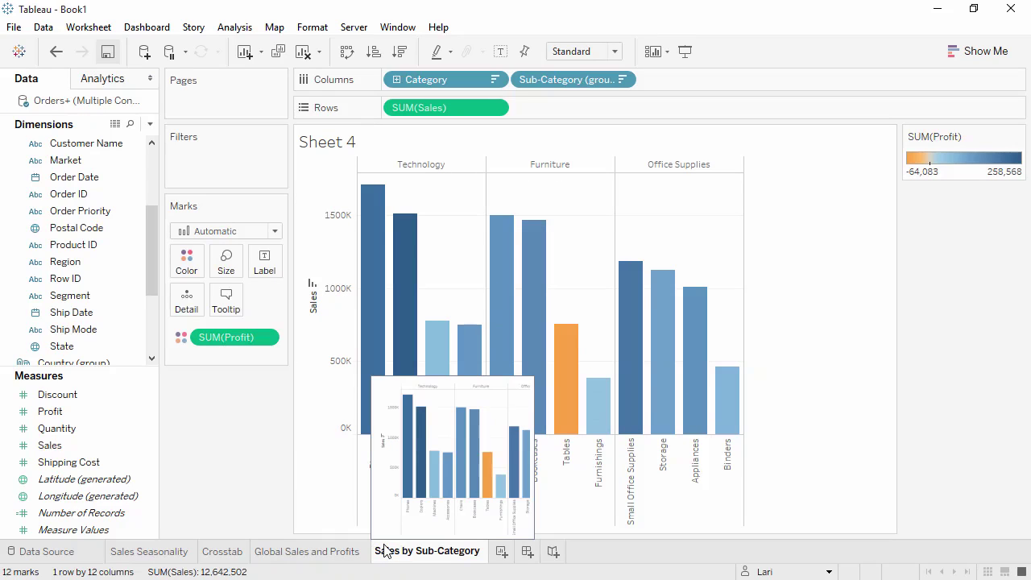
- Create a new worksheet that plots Profit on rows against Shipping Cost on columns
{"action": "left_click", "coordinate": [502, 552]}
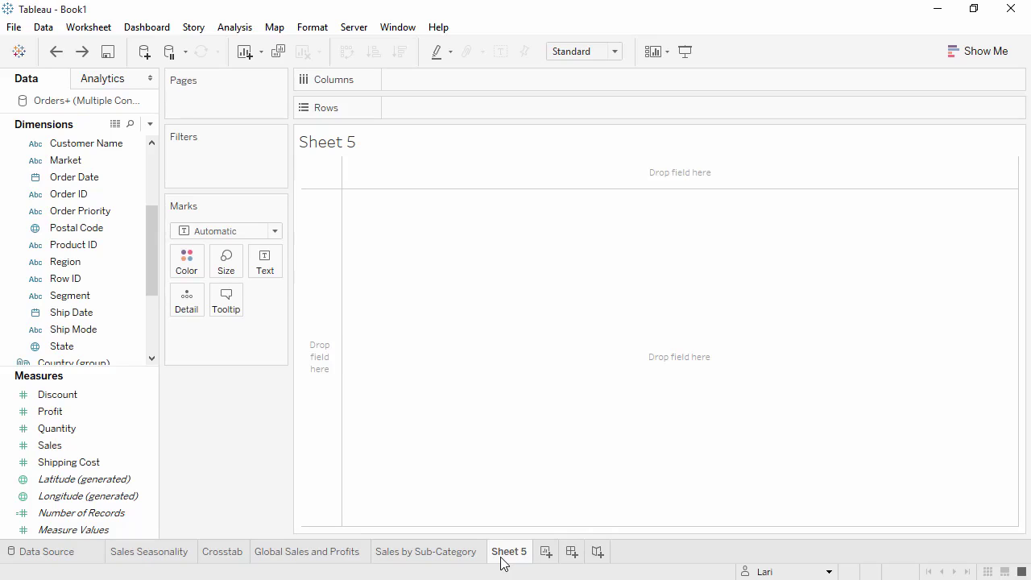
{"action": "left_click_drag", "start_coordinate": [95, 413], "coordinate": [420, 100]}
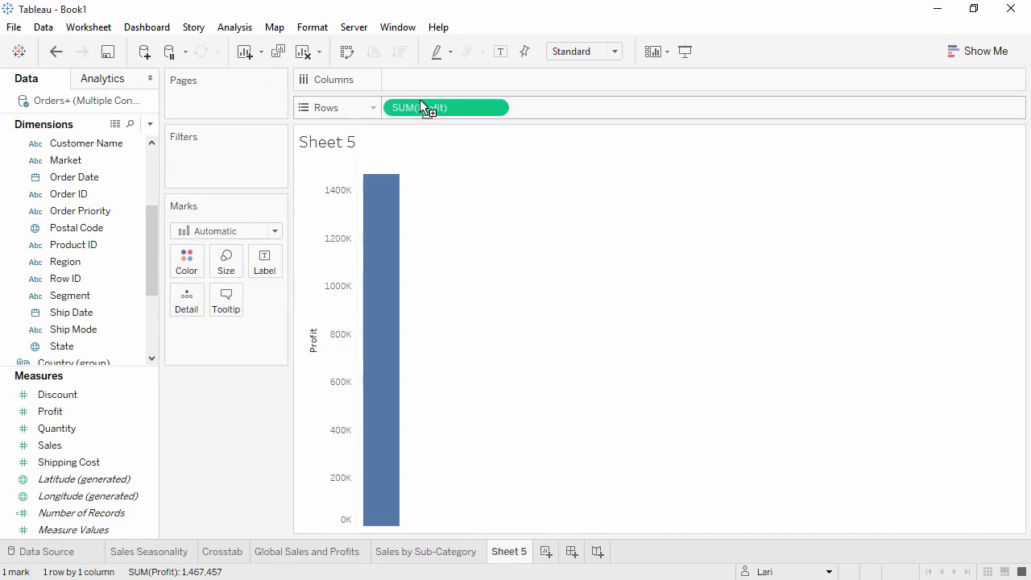
{"action": "left_click", "coordinate": [95, 466]}
{"action": "left_click_drag", "start_coordinate": [95, 467], "coordinate": [412, 89]}
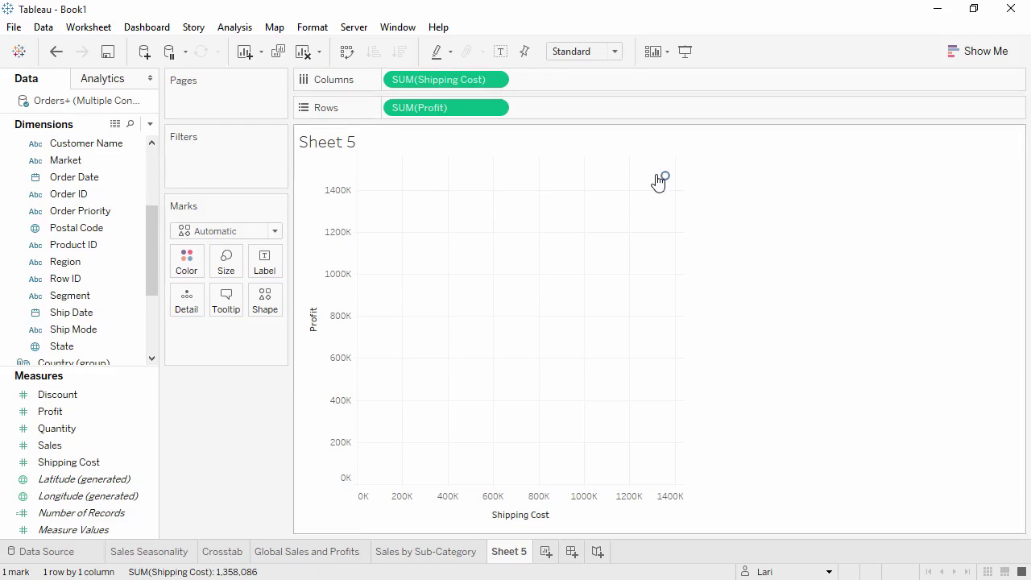
{"action": "mouse_move", "coordinate": [664, 179]}
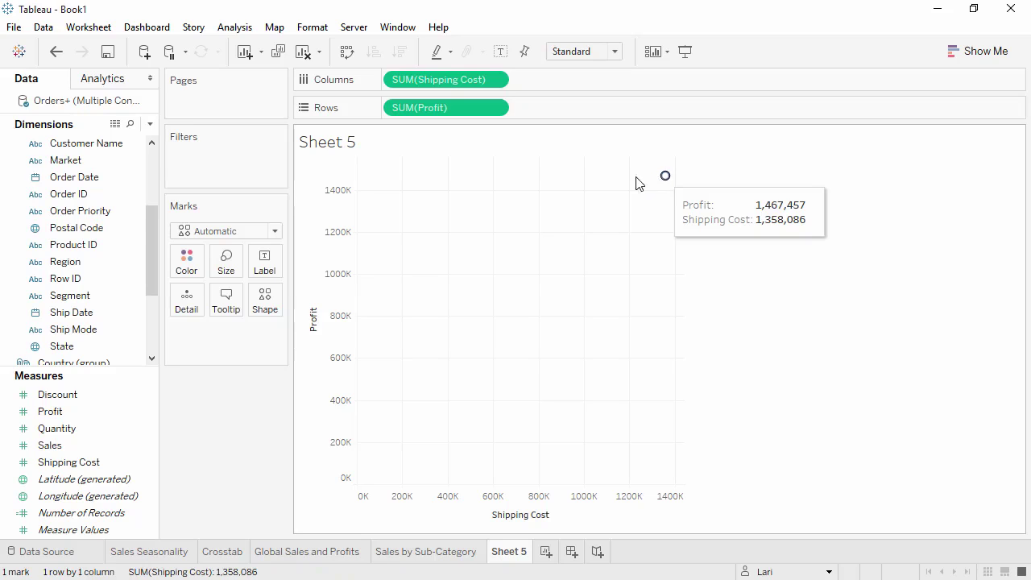
- Color the scatter plot marks by Category and add all members of Customer ID as detail
{"action": "left_click_drag", "start_coordinate": [145, 221], "coordinate": [146, 262]}
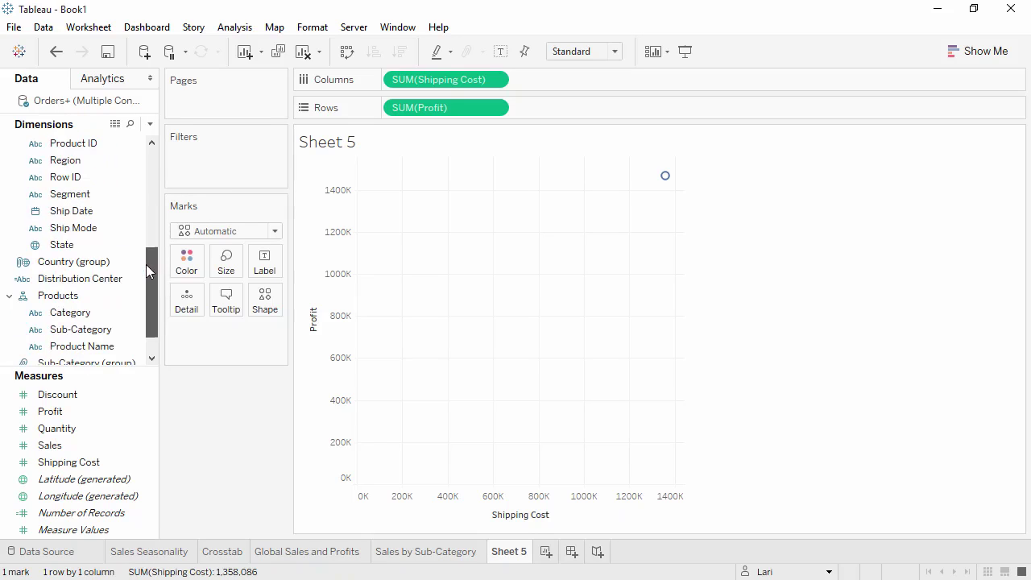
{"action": "left_click_drag", "start_coordinate": [137, 313], "coordinate": [191, 268]}
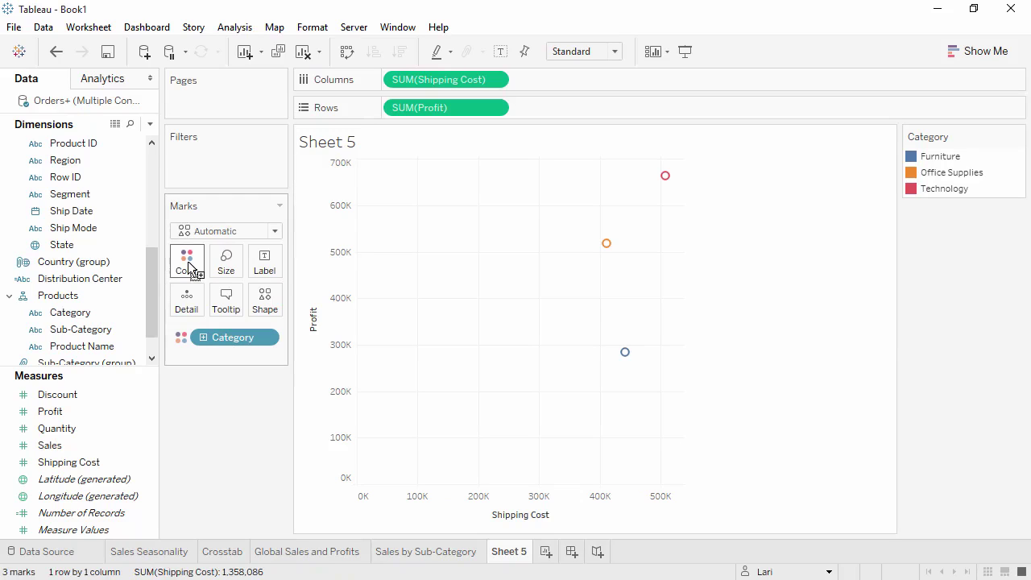
{"action": "left_click_drag", "start_coordinate": [153, 292], "coordinate": [141, 244]}
{"action": "scroll", "coordinate": [141, 244], "scroll_direction": "up", "scroll_amount": 1}
{"action": "left_click_drag", "start_coordinate": [81, 160], "coordinate": [185, 304]}
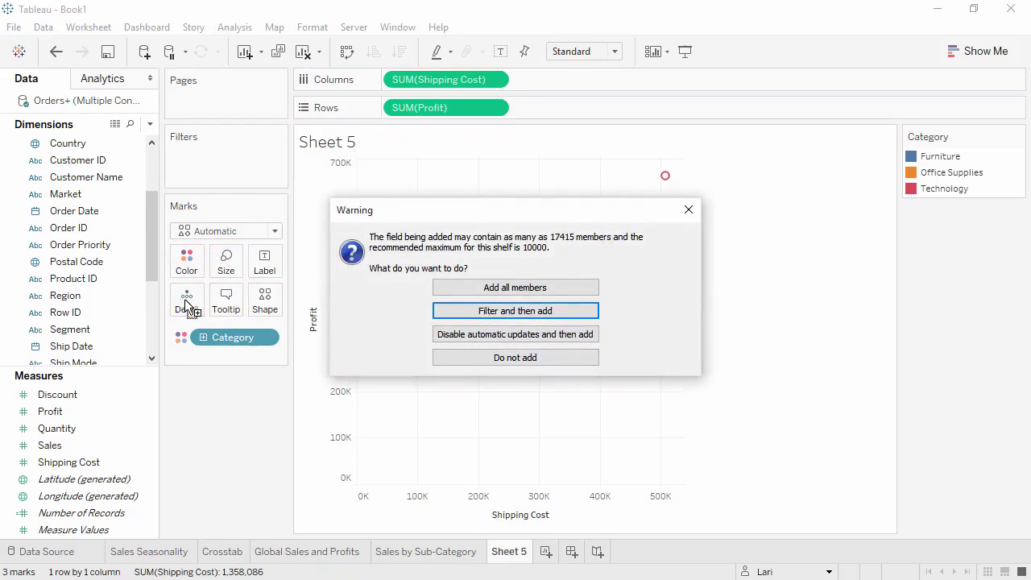
{"action": "left_click", "coordinate": [443, 290]}
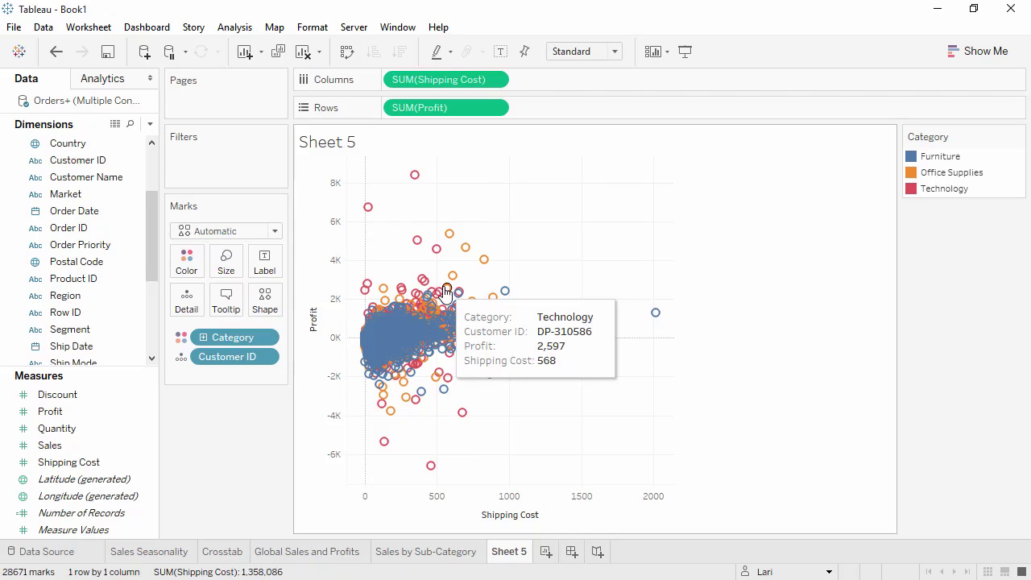
{"action": "mouse_move", "coordinate": [377, 219]}
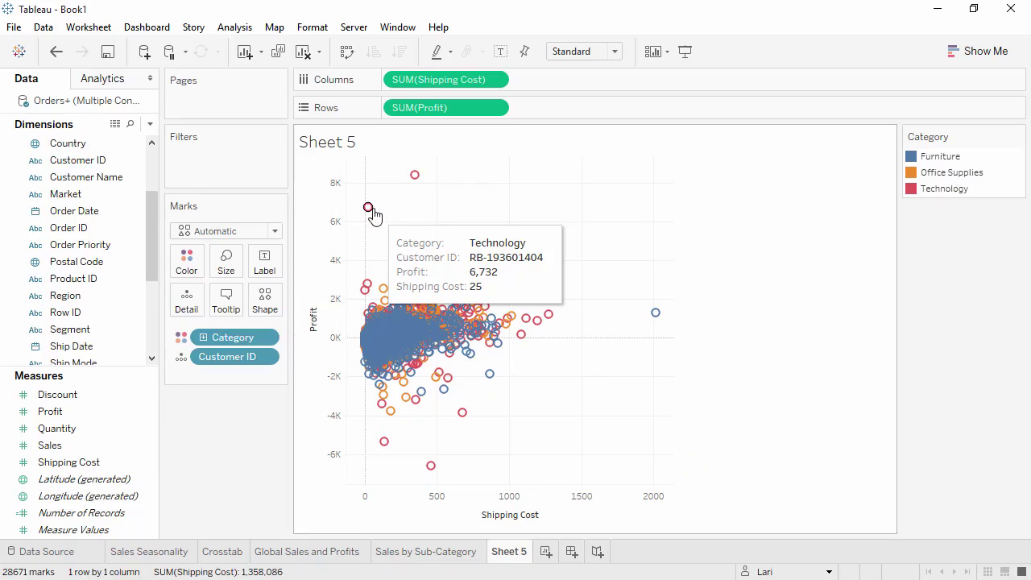
- Turn off Aggregate Measures for the scatter plot and undo the change
{"action": "left_click", "coordinate": [226, 30]}
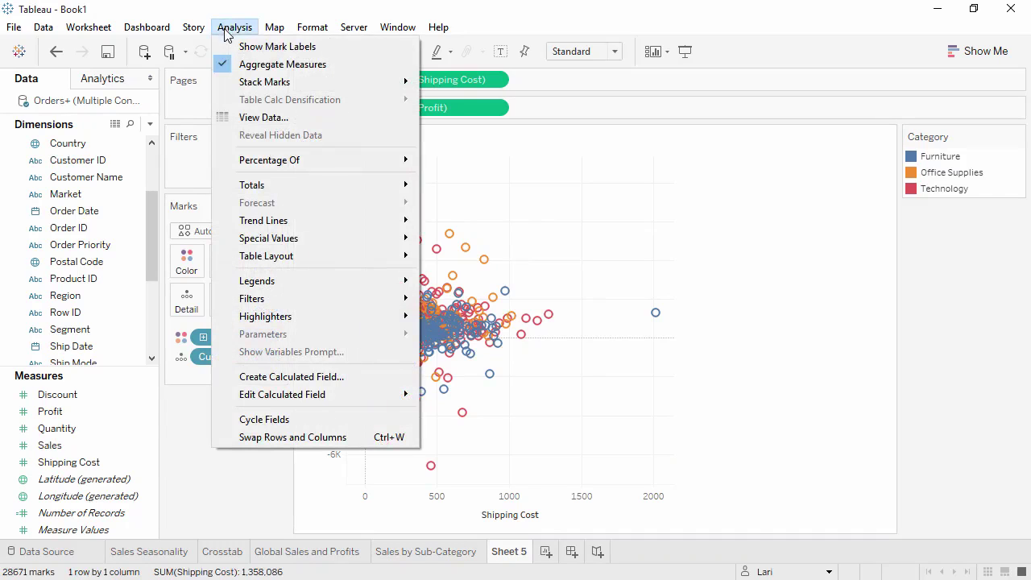
{"action": "key", "text": "Escape"}
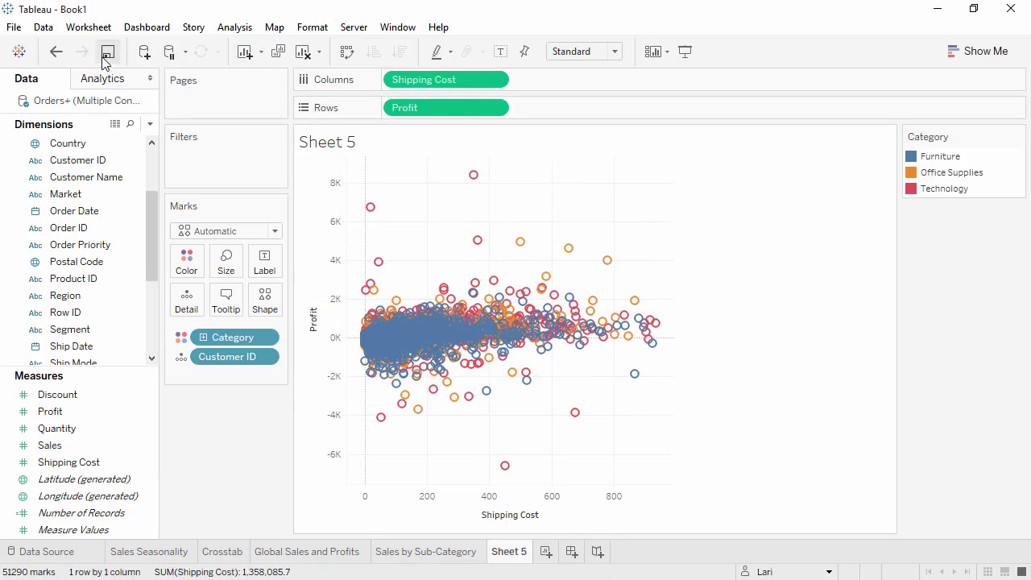
{"action": "left_click", "coordinate": [56, 53]}
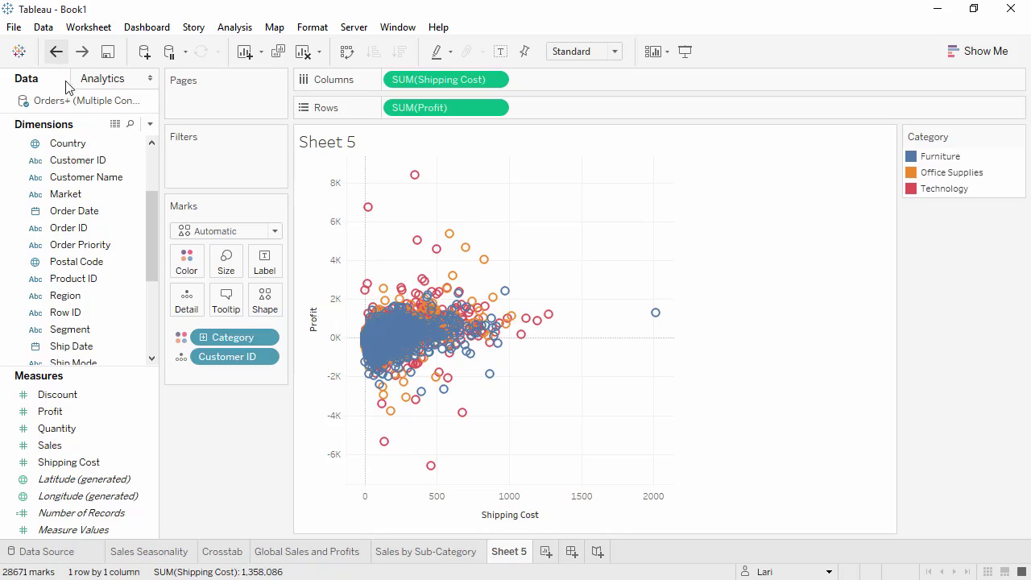
- Switch Category from color to label and add Sub-Category to the mark labels
{"action": "left_click", "coordinate": [182, 338]}
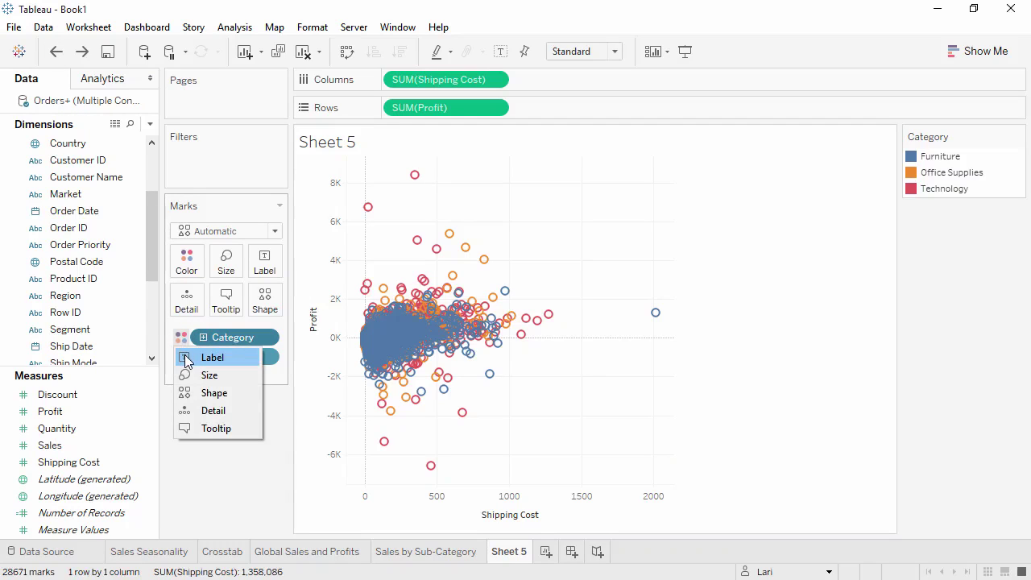
{"action": "left_click", "coordinate": [185, 359]}
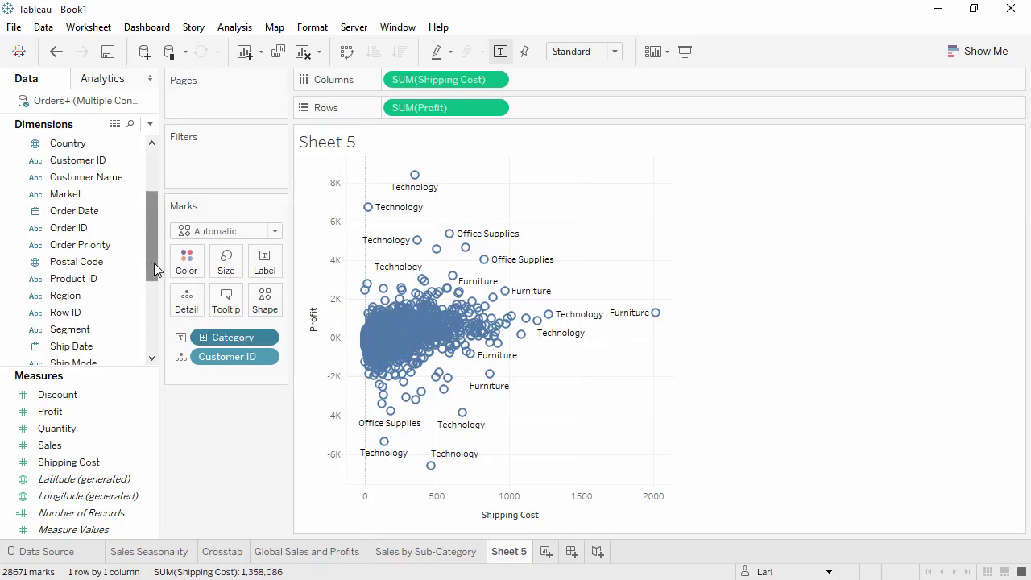
{"action": "left_click_drag", "start_coordinate": [154, 263], "coordinate": [148, 336]}
{"action": "left_click_drag", "start_coordinate": [105, 296], "coordinate": [266, 269]}
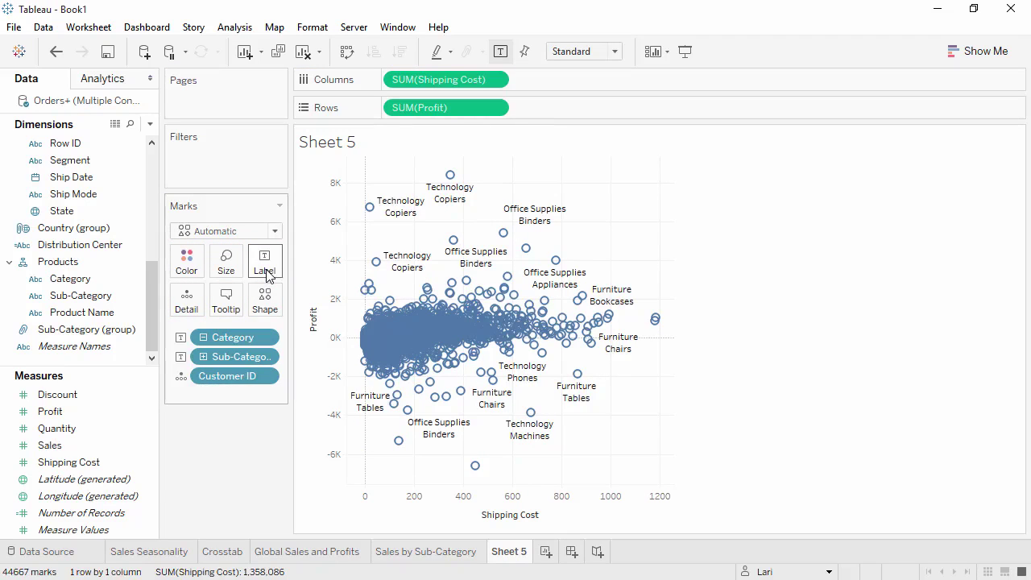
- Italicize the Sub-Category line in the label text and turn off the mark labels
{"action": "left_click", "coordinate": [271, 276]}
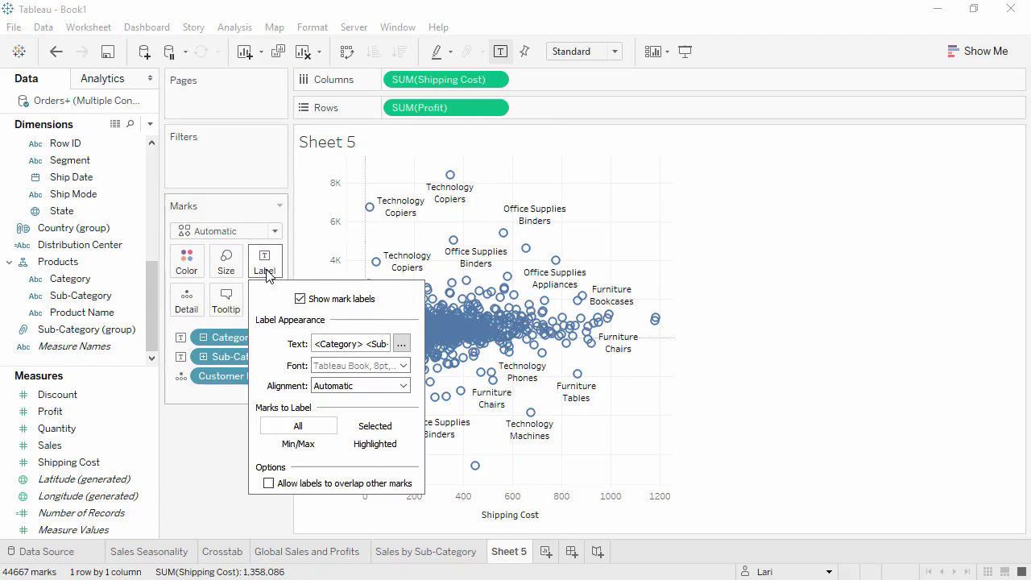
{"action": "left_click", "coordinate": [401, 344]}
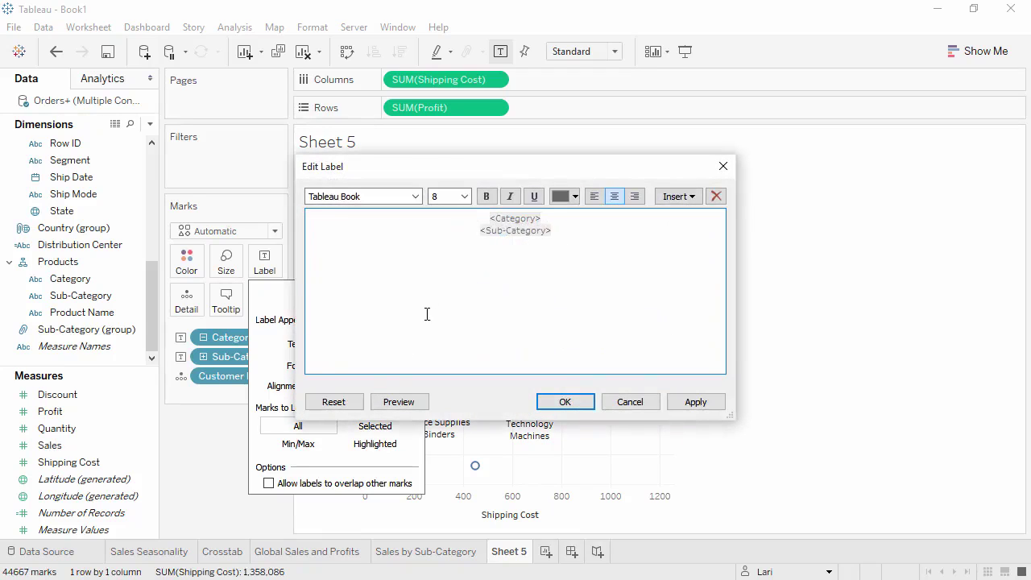
{"action": "left_click_drag", "start_coordinate": [551, 232], "coordinate": [469, 230]}
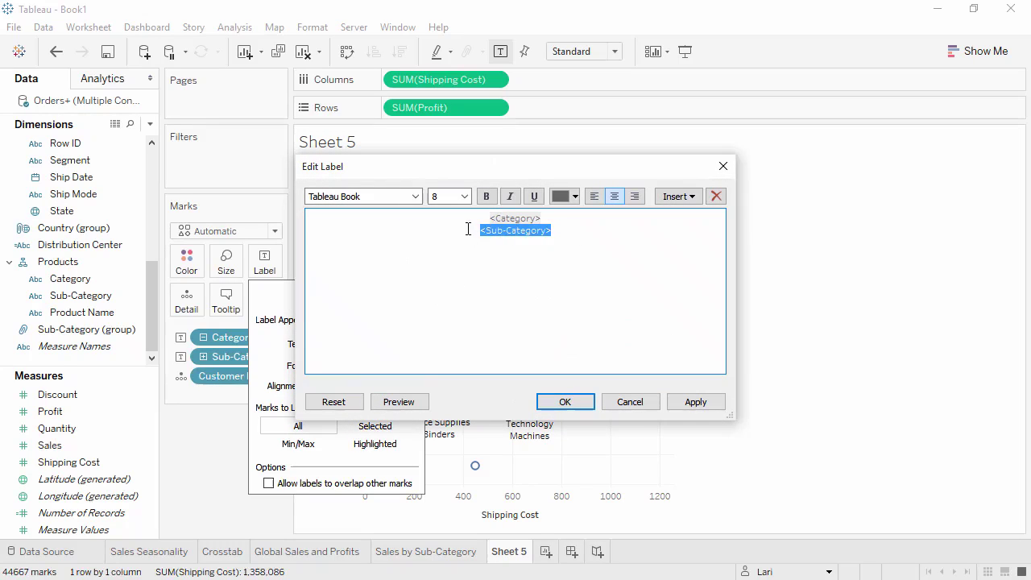
{"action": "left_click", "coordinate": [510, 197]}
{"action": "left_click", "coordinate": [556, 403]}
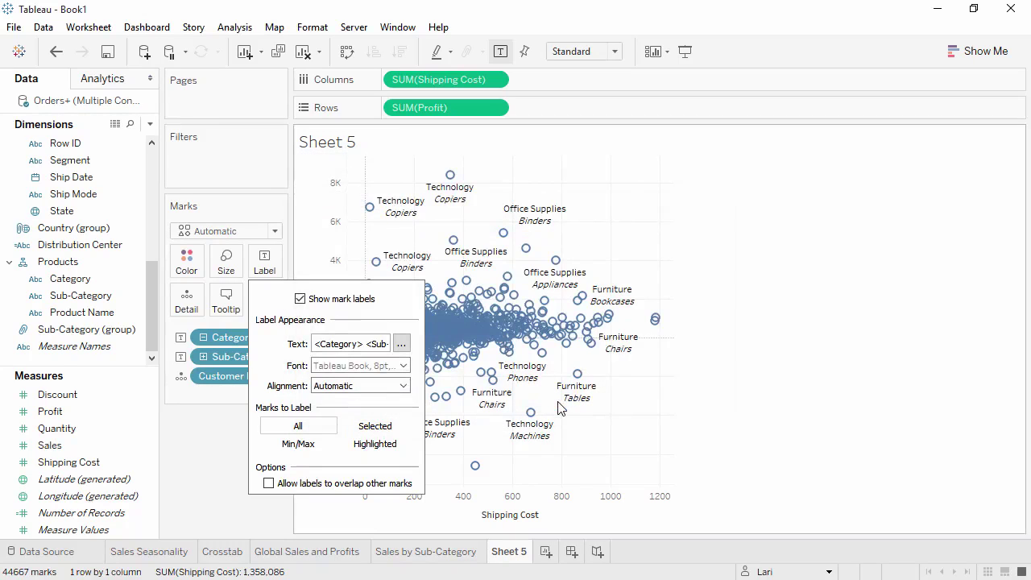
{"action": "left_click", "coordinate": [300, 299]}
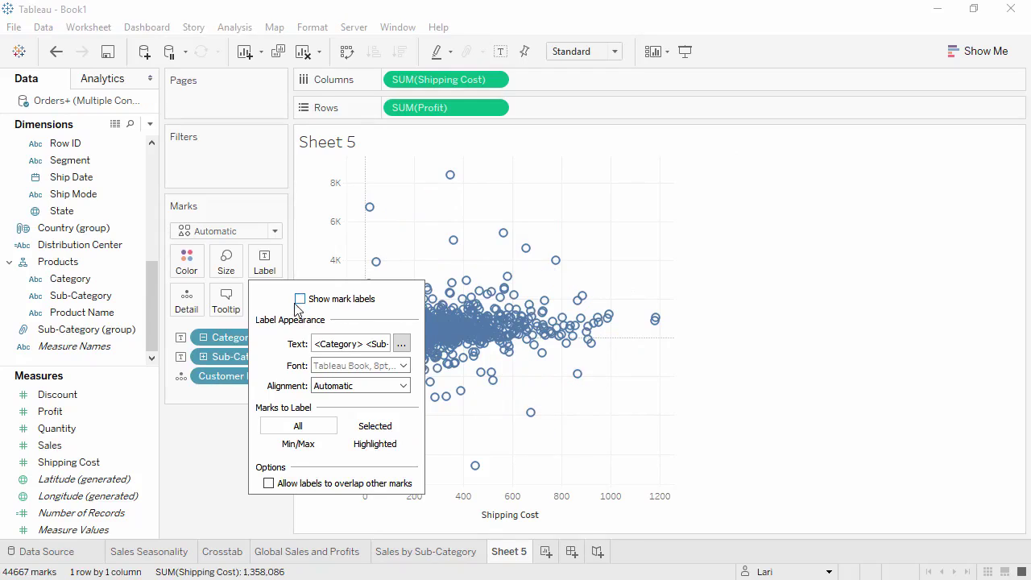
{"action": "left_click", "coordinate": [202, 439]}
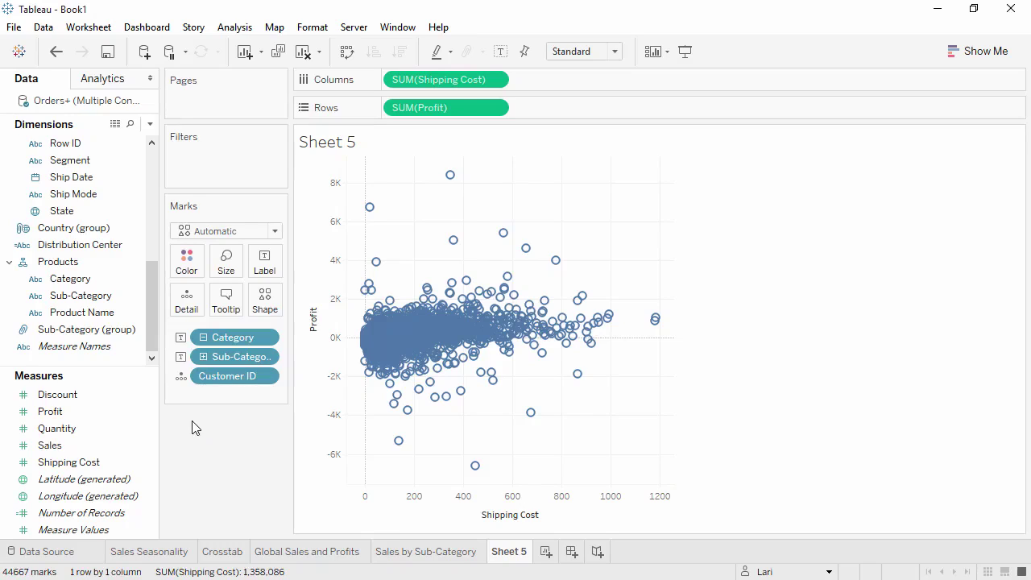
- Size the scatter plot marks by the Returned field
{"action": "left_click_drag", "start_coordinate": [152, 338], "coordinate": [151, 218]}
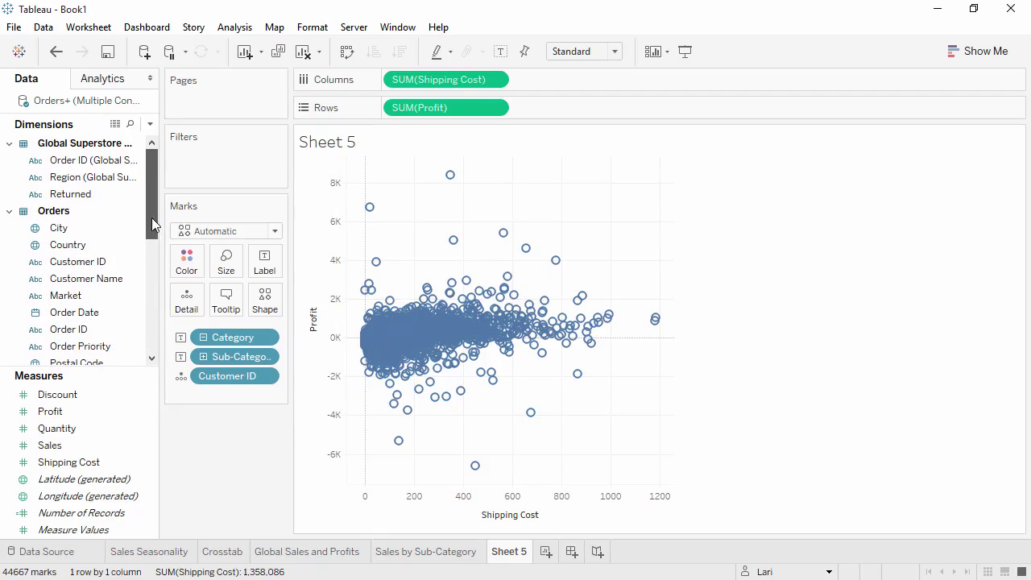
{"action": "left_click", "coordinate": [85, 198]}
{"action": "left_click_drag", "start_coordinate": [89, 204], "coordinate": [228, 270]}
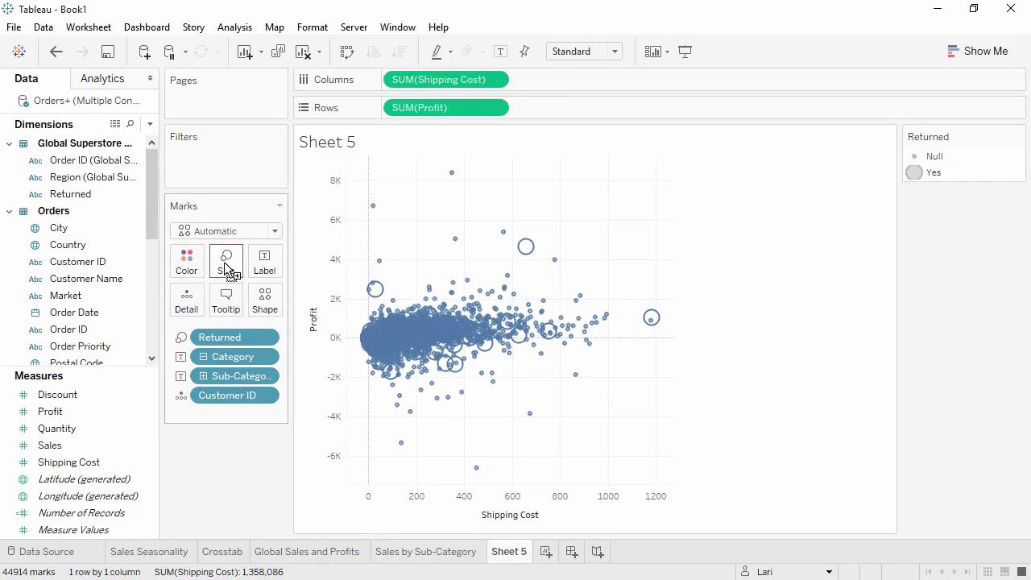
{"action": "mouse_move", "coordinate": [653, 320]}
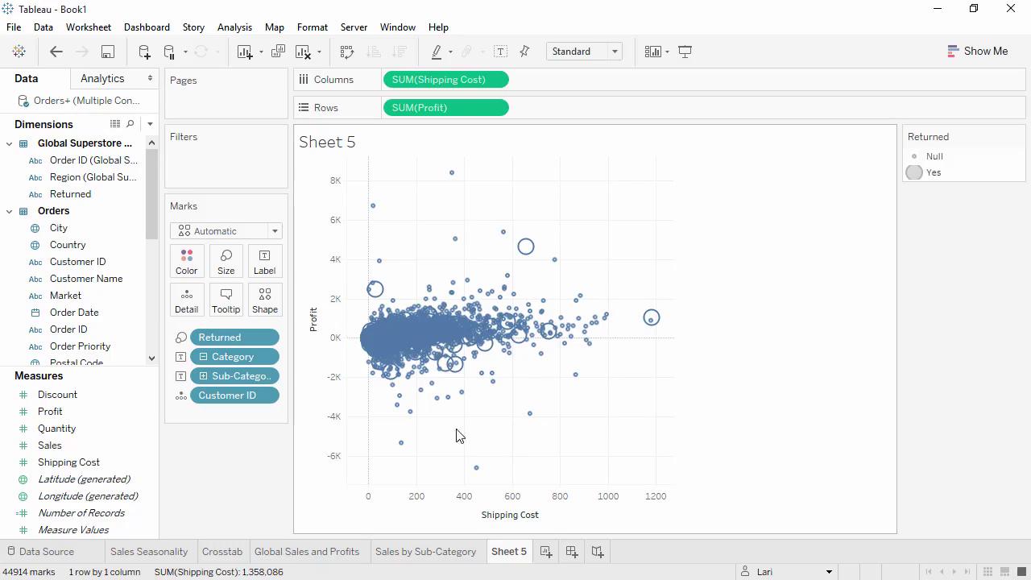
- Remove Sub-Category and Returned from the marks and switch Category from label back to color
{"action": "left_click_drag", "start_coordinate": [239, 393], "coordinate": [232, 451]}
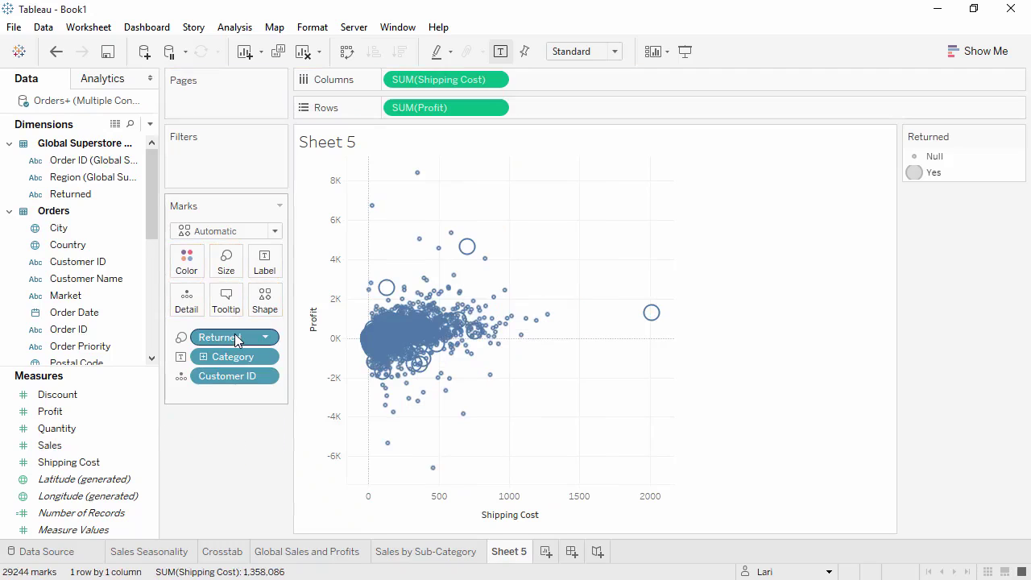
{"action": "left_click_drag", "start_coordinate": [235, 333], "coordinate": [231, 451]}
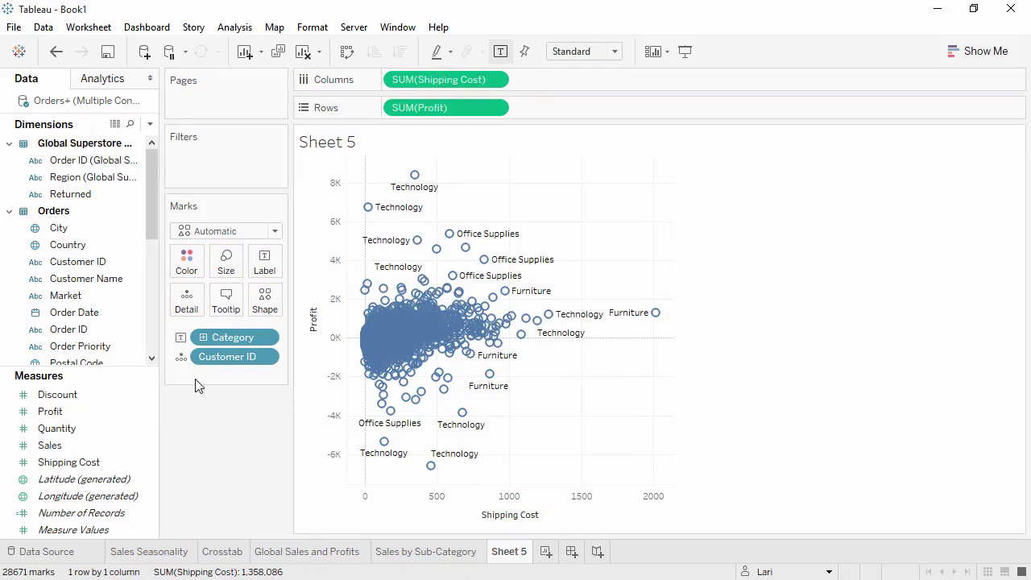
{"action": "left_click", "coordinate": [182, 337]}
{"action": "left_click", "coordinate": [211, 357]}
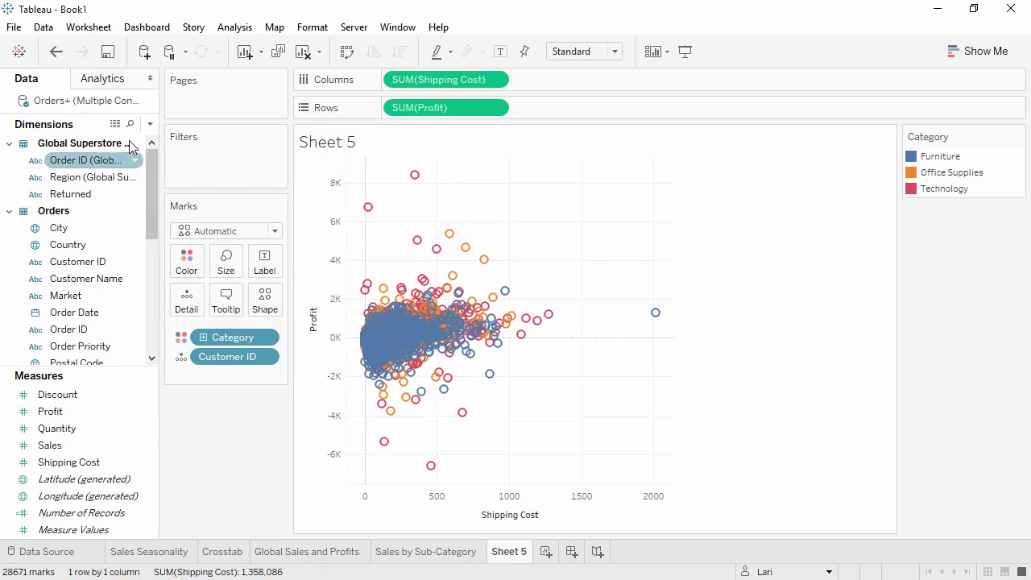
- Add trend lines to the scatter plot of Profit against Shipping Cost
{"action": "left_click", "coordinate": [113, 83]}
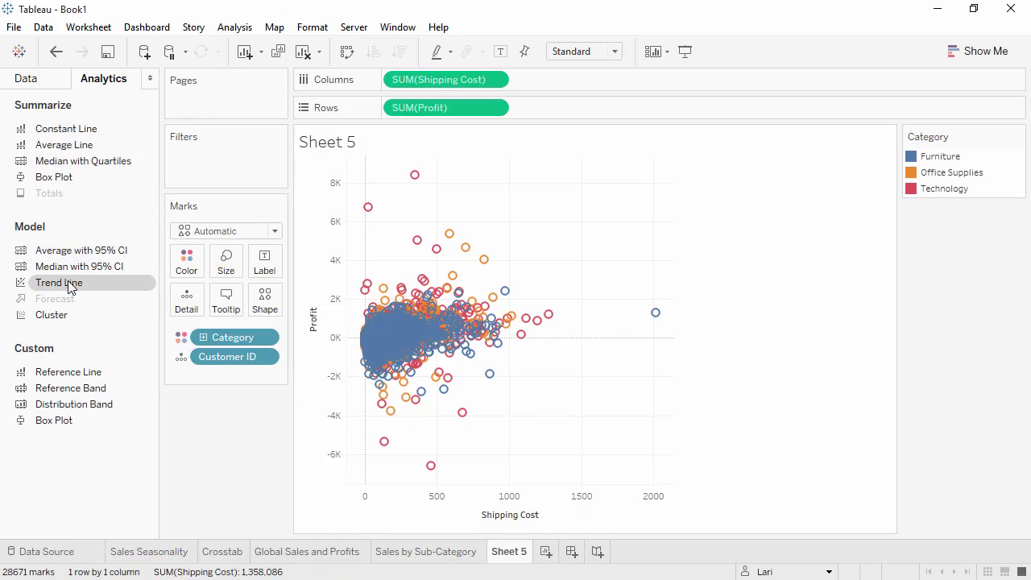
{"action": "left_click_drag", "start_coordinate": [71, 282], "coordinate": [449, 184]}
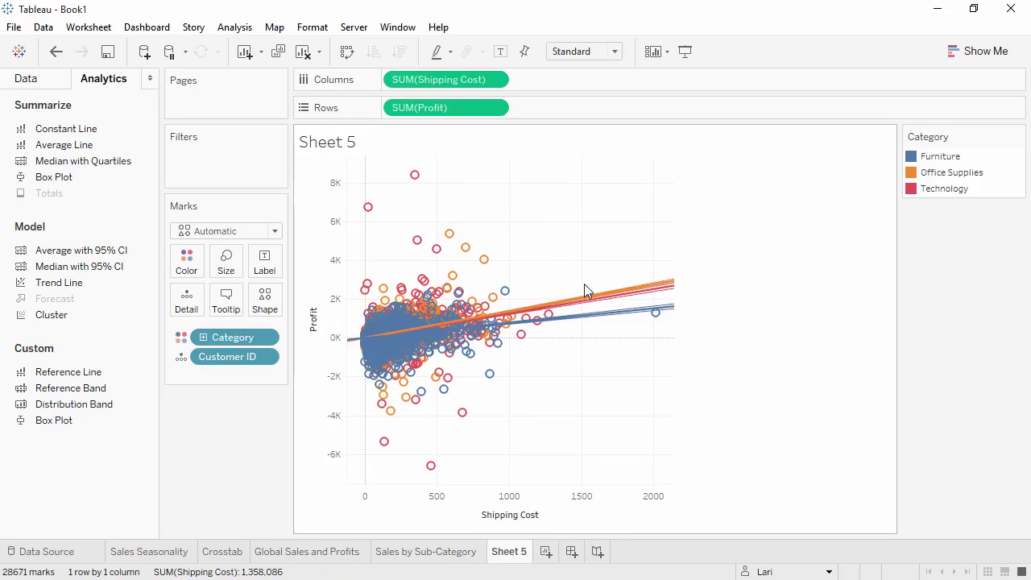
- Remove the trend lines from the scatter plot of Profit against Shipping Cost
{"action": "mouse_move", "coordinate": [606, 322]}
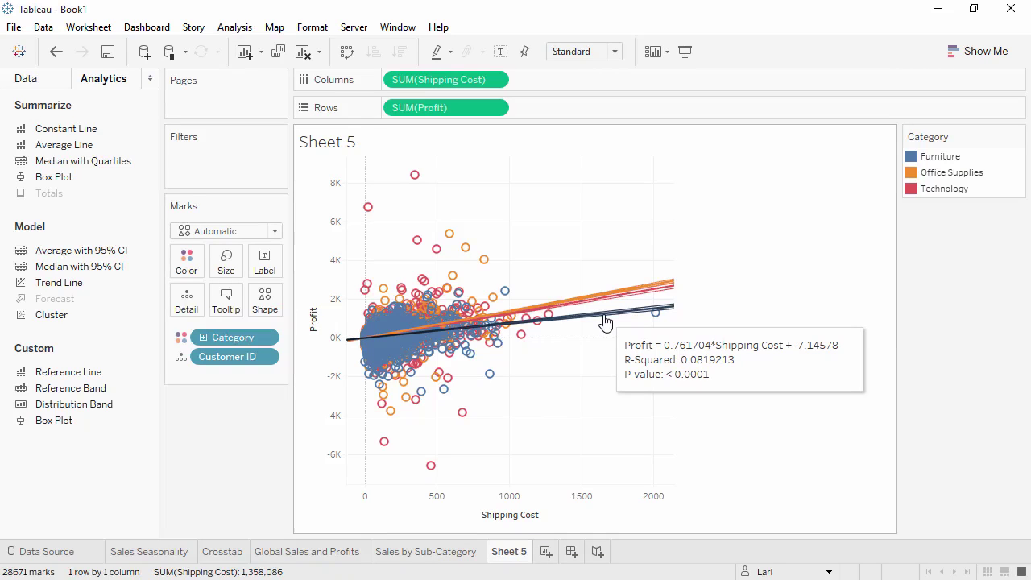
{"action": "left_click_drag", "start_coordinate": [606, 322], "coordinate": [223, 443]}
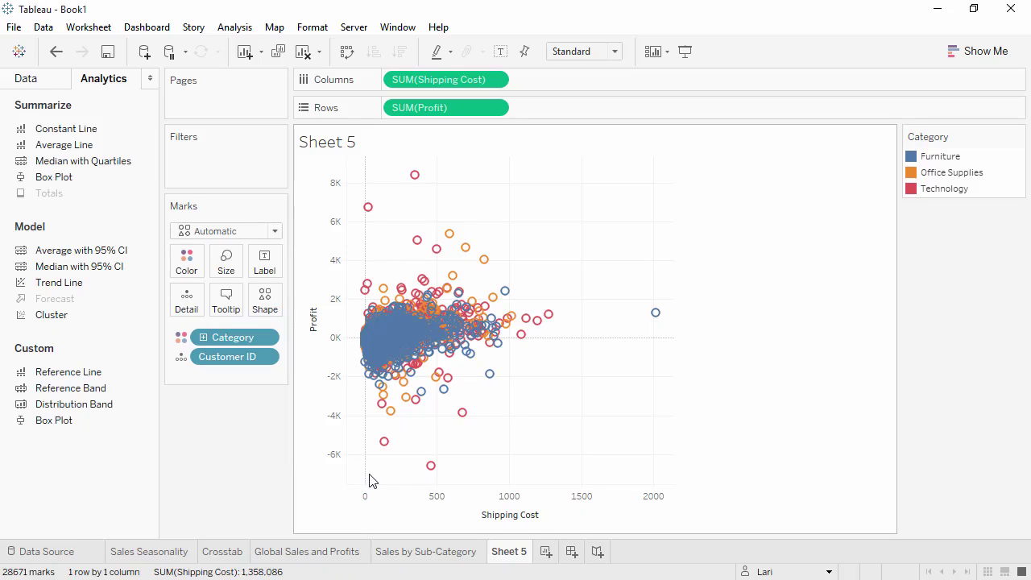
- Select the scatter plot's lowest-profit marks and view their summary and full underlying data
{"action": "left_click_drag", "start_coordinate": [369, 477], "coordinate": [527, 391]}
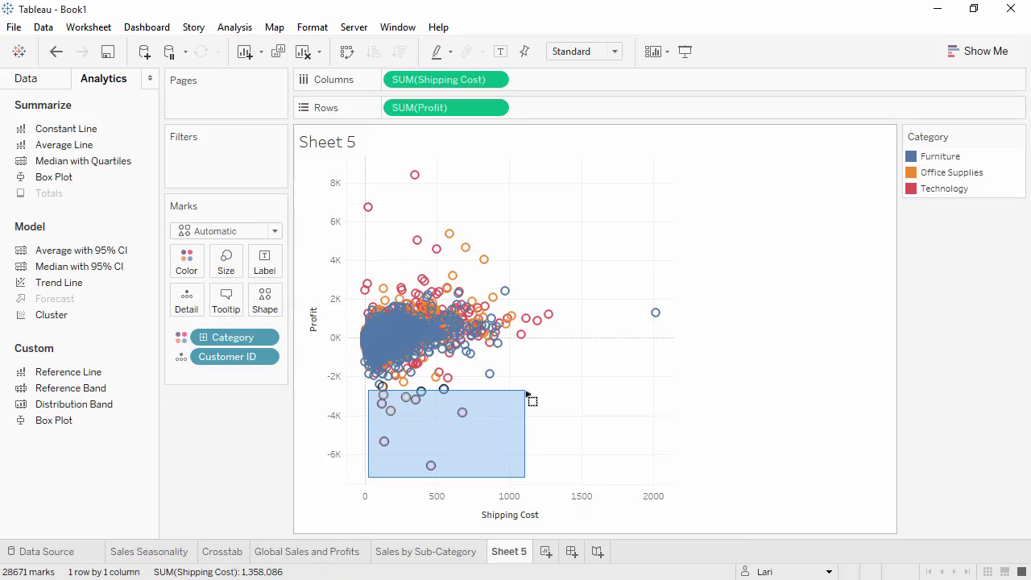
{"action": "left_click_drag", "start_coordinate": [527, 394], "coordinate": [528, 396]}
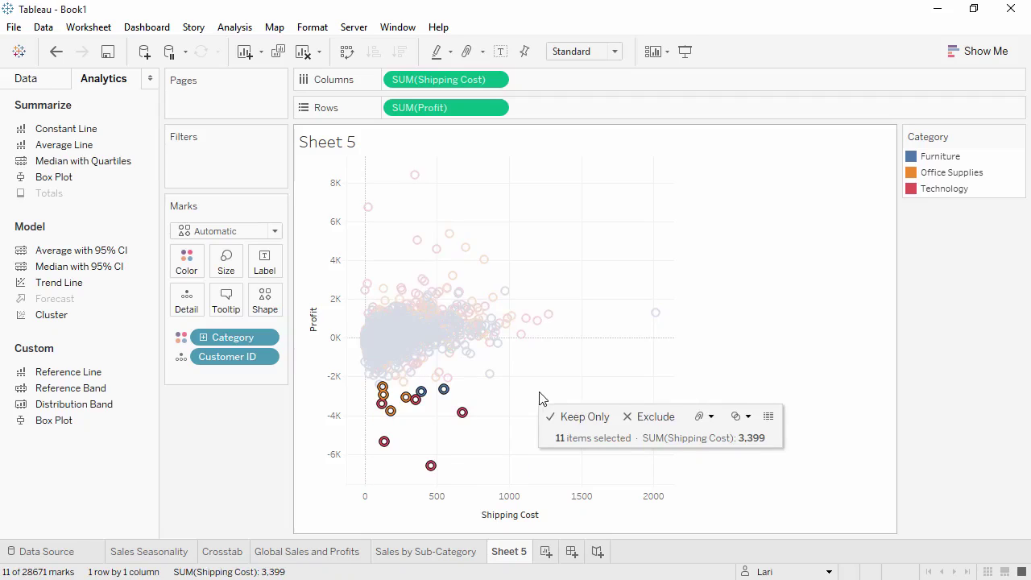
{"action": "left_click", "coordinate": [768, 416]}
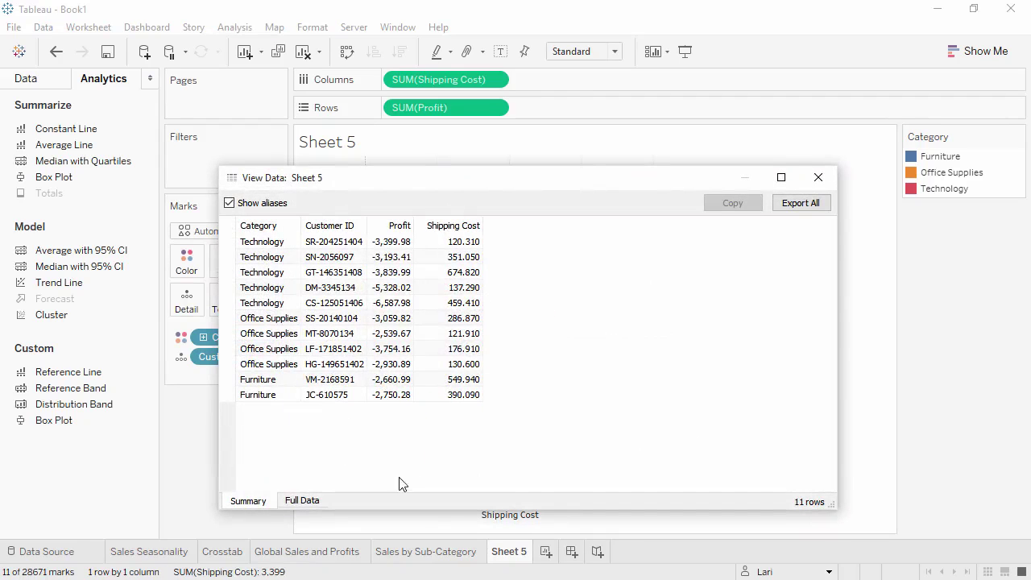
{"action": "left_click", "coordinate": [312, 501]}
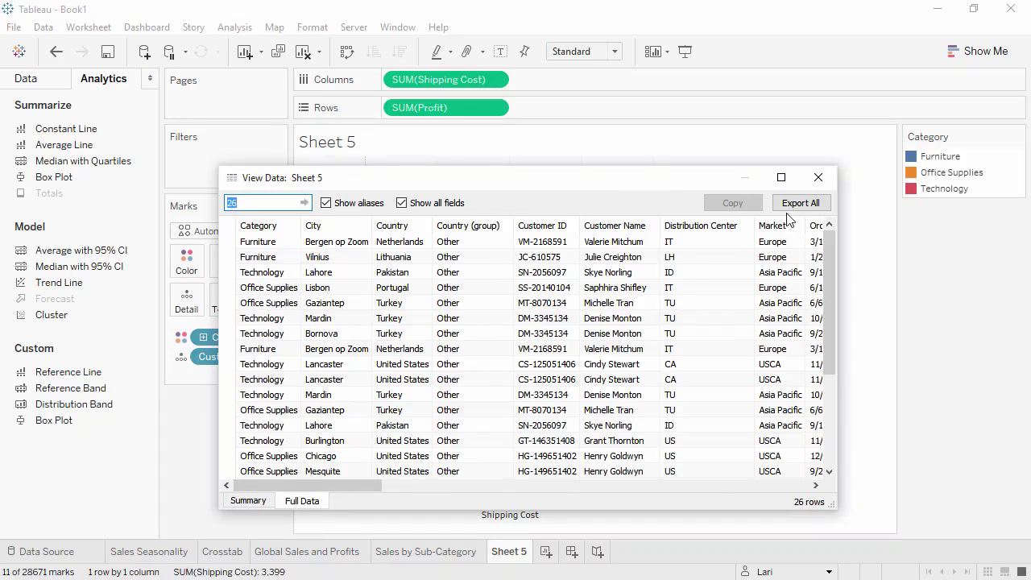
{"action": "left_click", "coordinate": [816, 179]}
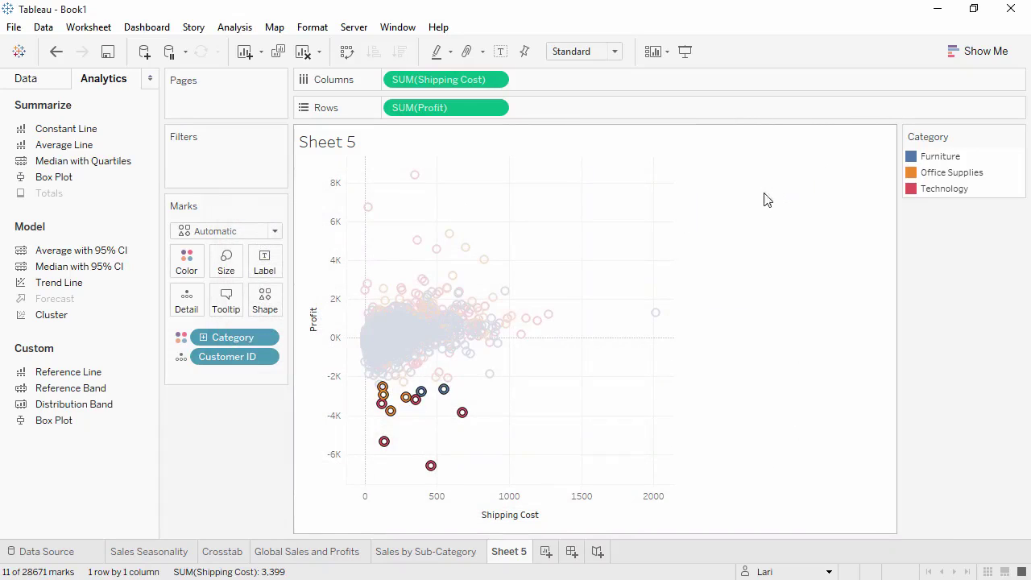
- Show Category by shape instead of color and recolor all scatter plot marks gray
{"action": "left_click", "coordinate": [180, 356]}
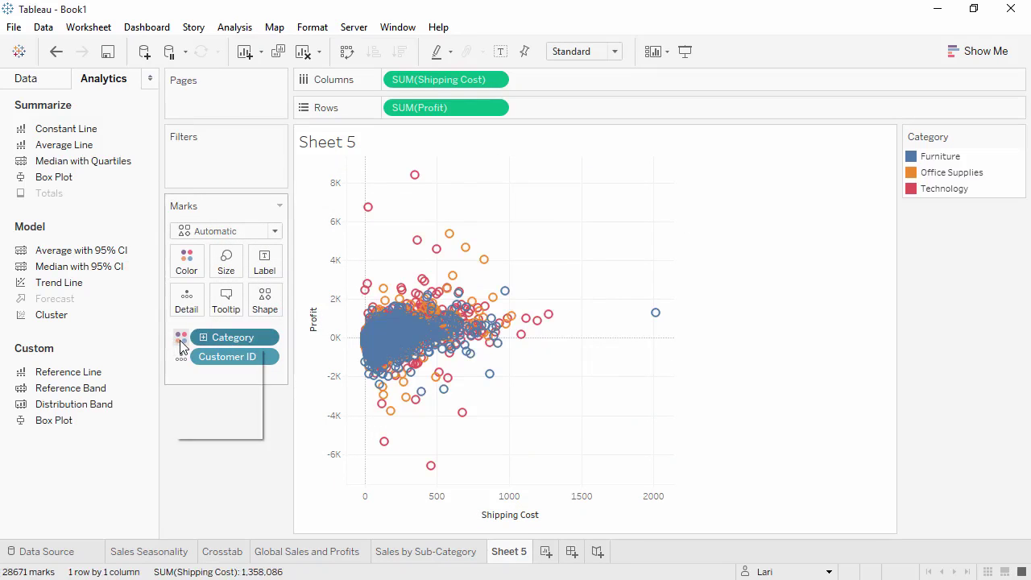
{"action": "left_click", "coordinate": [186, 393]}
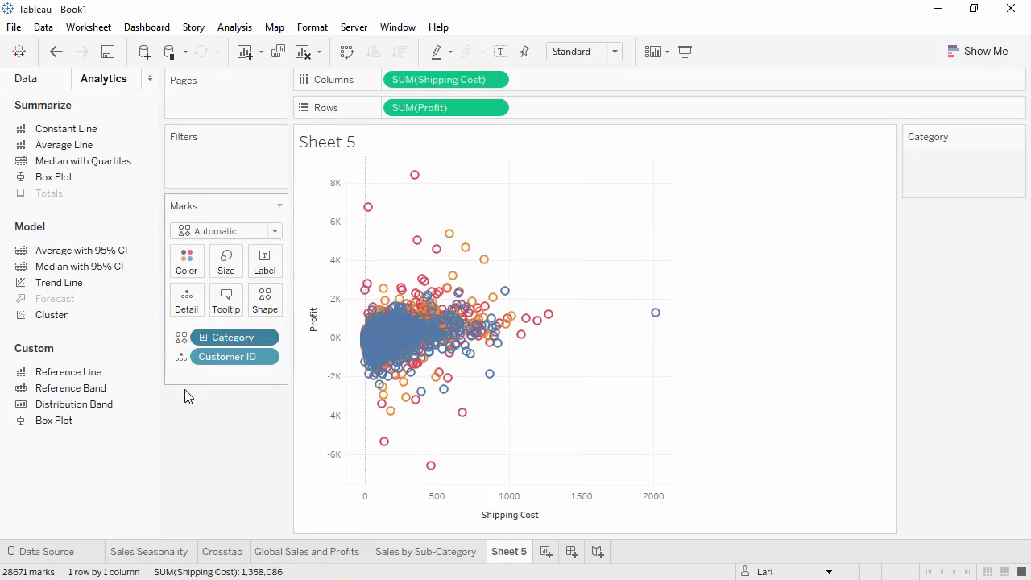
{"action": "left_click", "coordinate": [188, 270]}
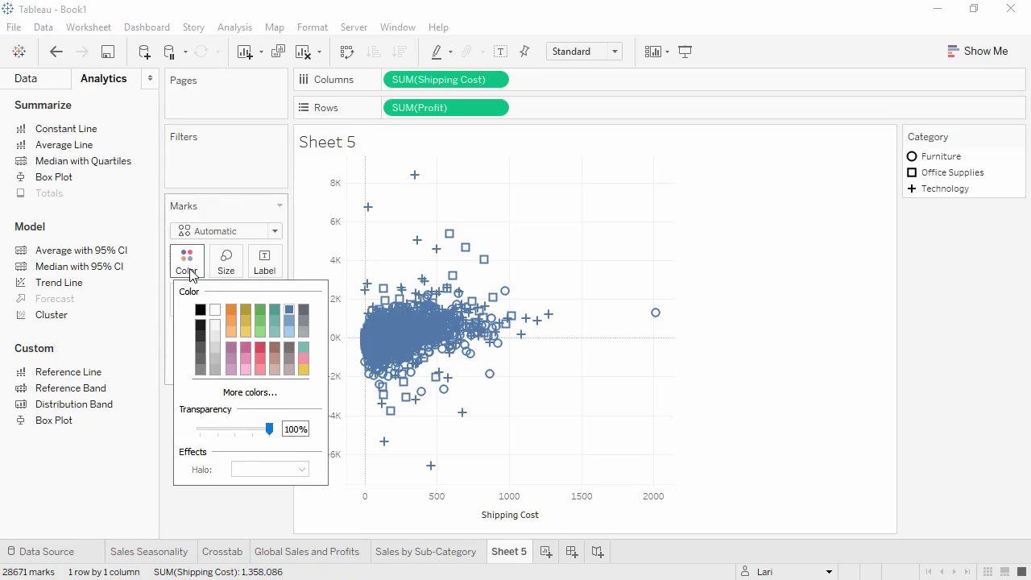
{"action": "left_click", "coordinate": [305, 332]}
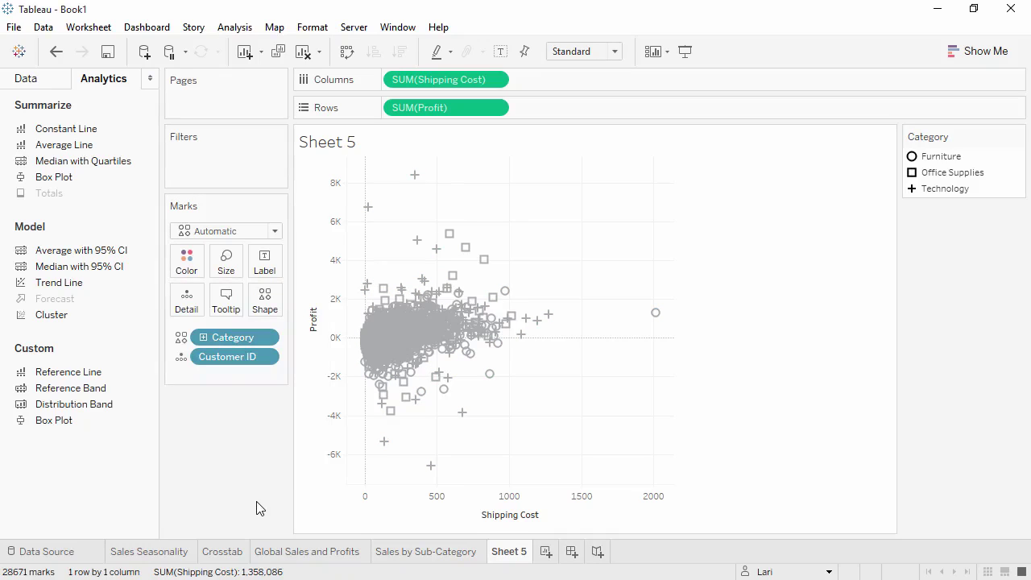
- Rename the scatter plot worksheet Customer Breakdown and check the thumbnails of all sheets
{"action": "double_click", "coordinate": [508, 556]}
{"action": "type", "text": "Customer Breakdown"}
{"action": "key", "text": "Return"}
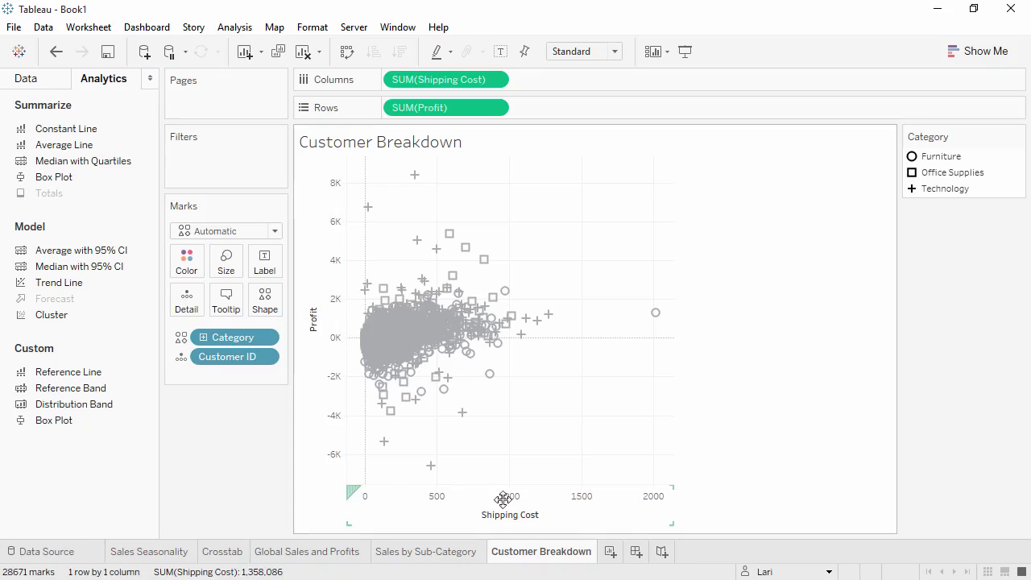
{"action": "left_click", "coordinate": [991, 571]}
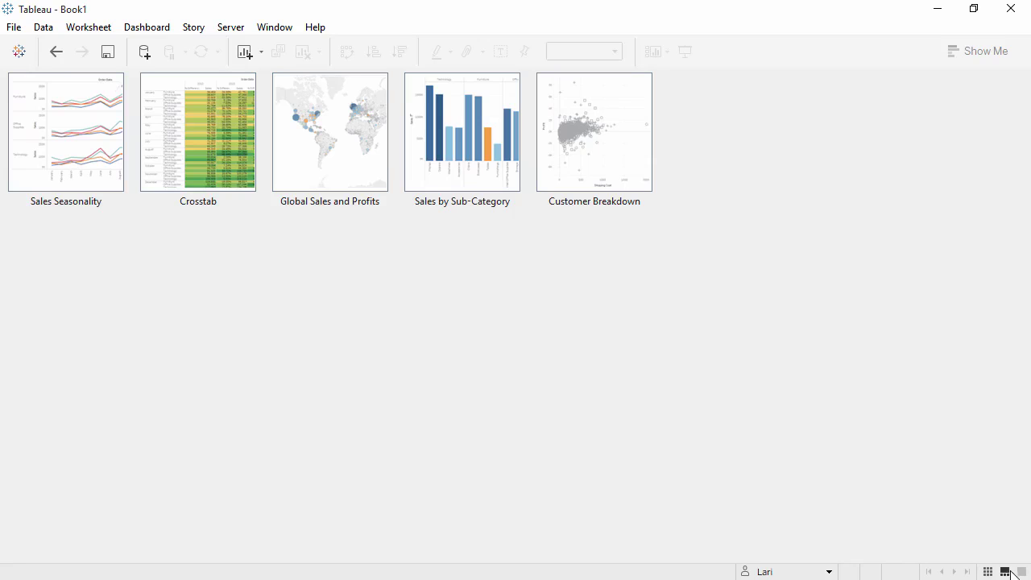
{"action": "left_click", "coordinate": [1022, 571]}
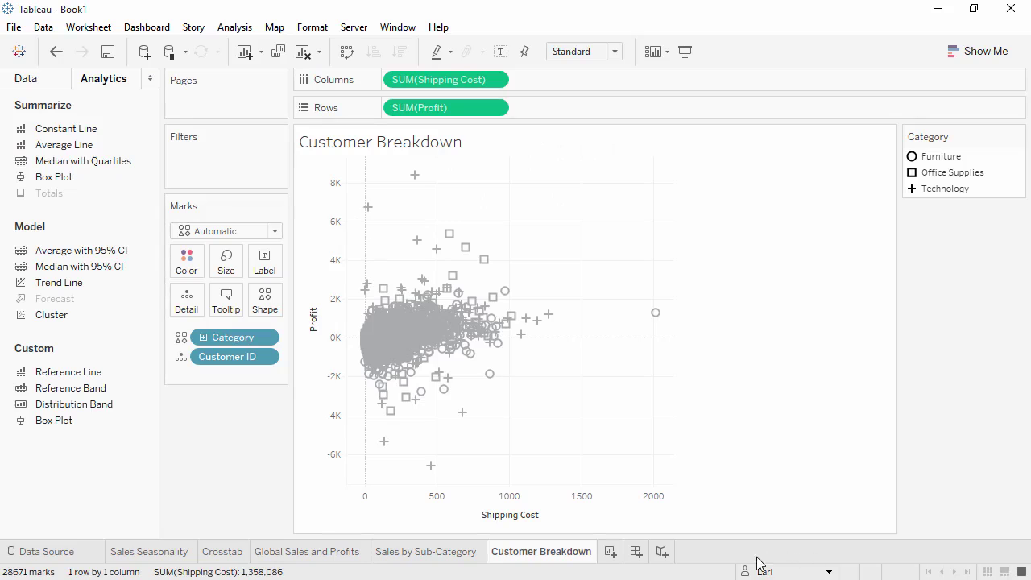
- Create a new dashboard and name it Sales Dashboard
{"action": "left_click", "coordinate": [637, 553]}
{"action": "double_click", "coordinate": [638, 557]}
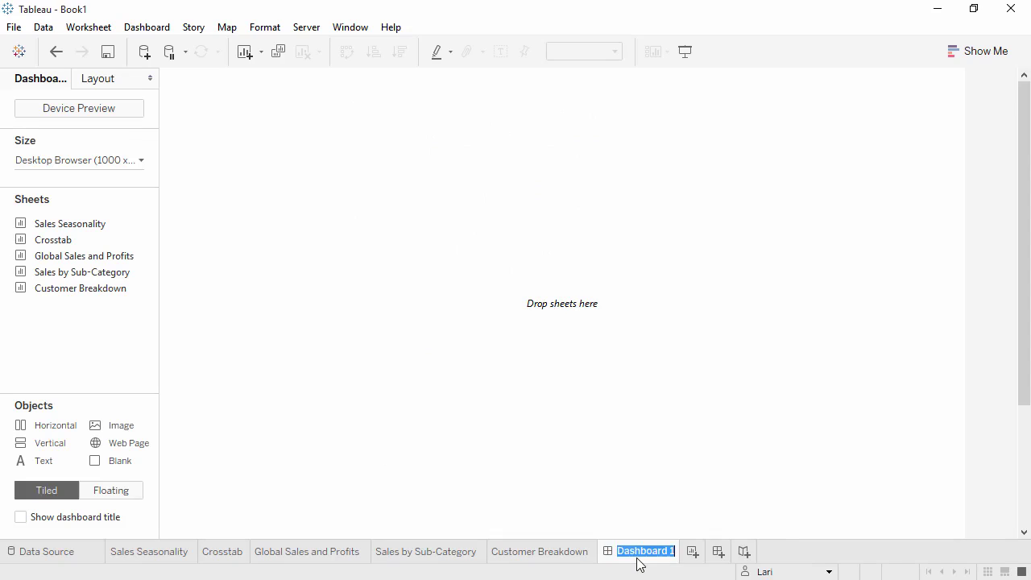
{"action": "type", "text": "Sales Dashboard"}
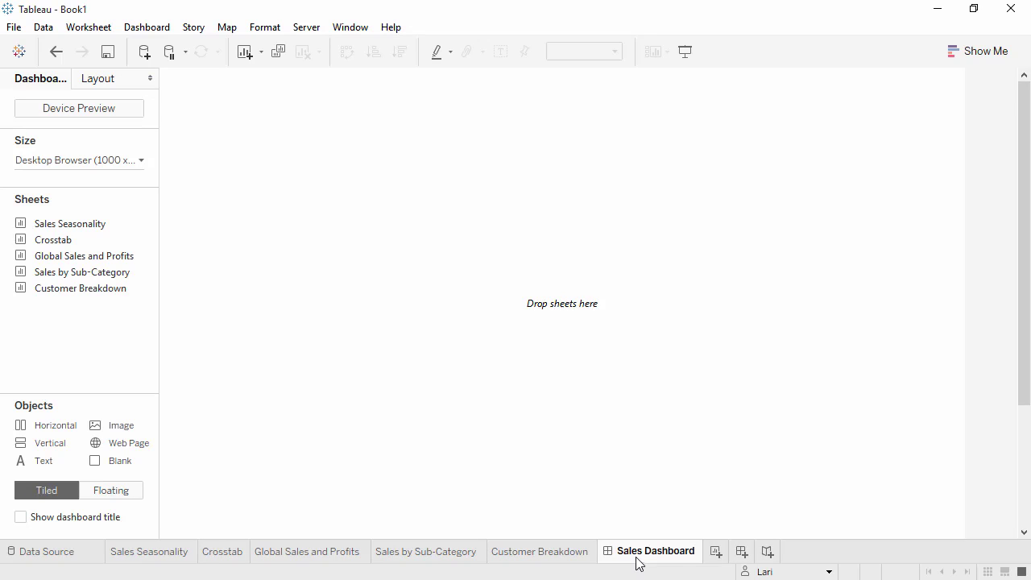
- Set the dashboard's fixed size to Laptop Browser (800 x 600)
{"action": "left_click", "coordinate": [140, 162]}
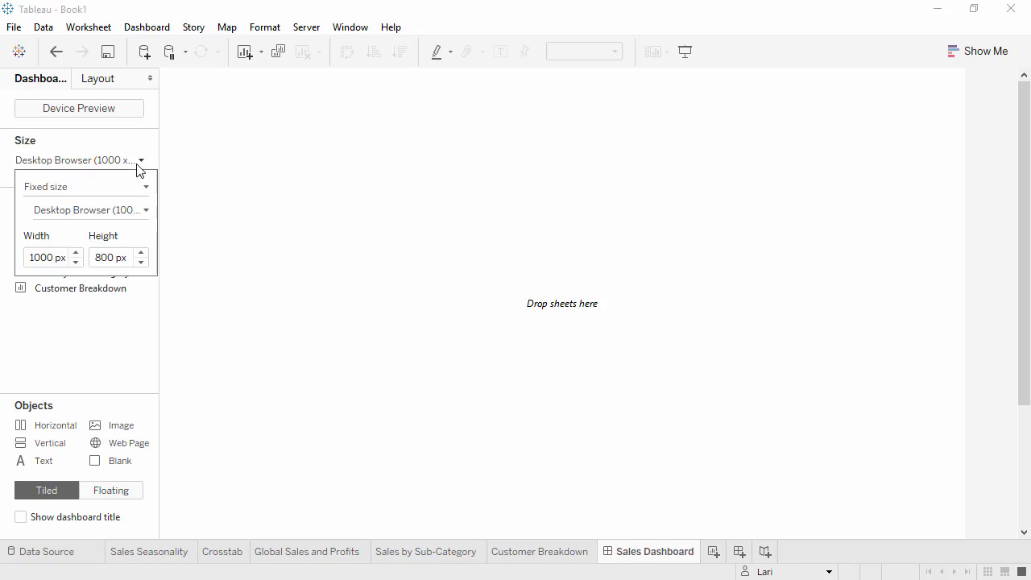
{"action": "left_click", "coordinate": [135, 213]}
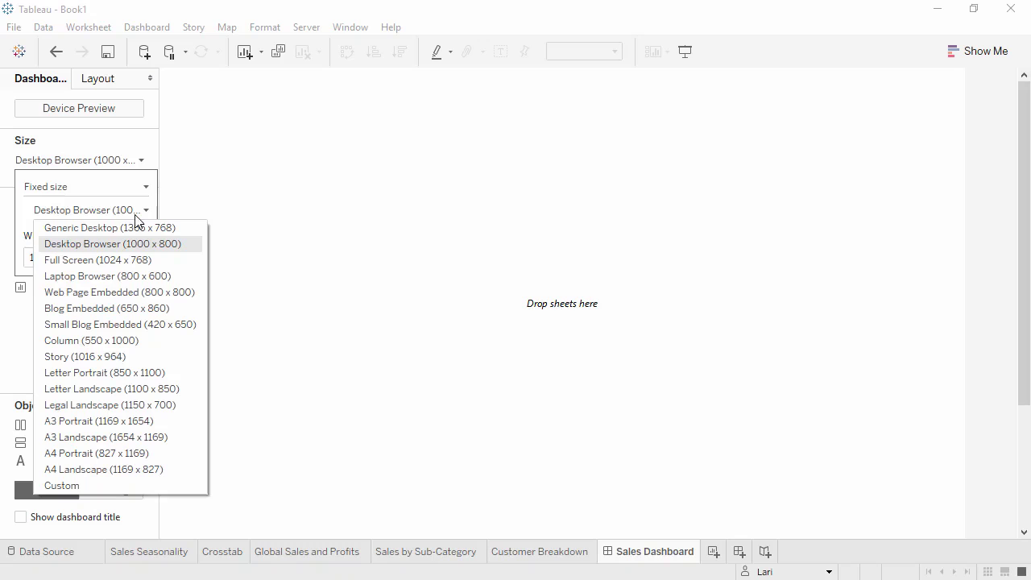
{"action": "left_click", "coordinate": [142, 275]}
{"action": "left_click", "coordinate": [137, 347]}
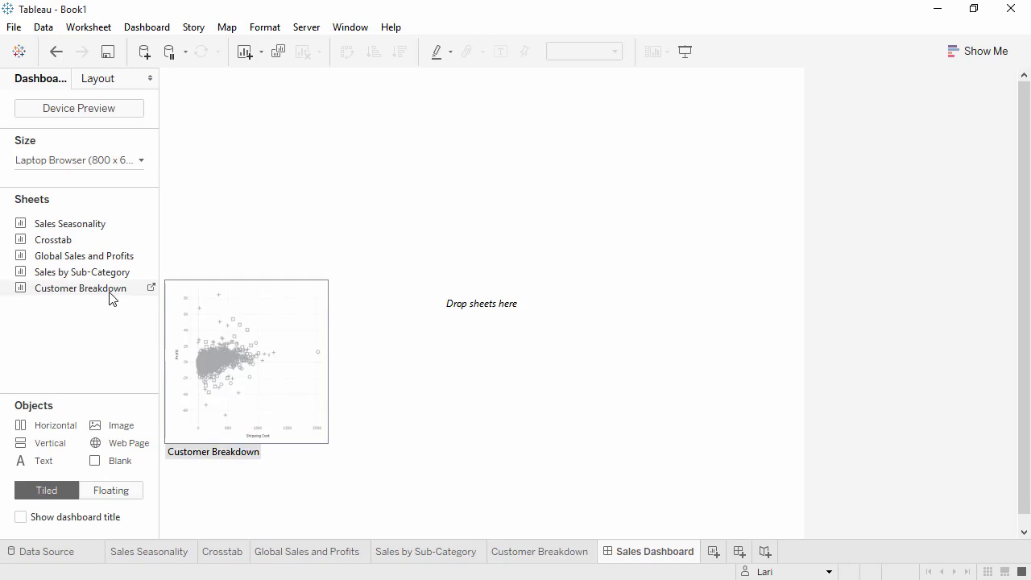
- Place Global Sales and Profits on the dashboard with Sales by Sub-Category and Customer Breakdown side by side below, and show the dashboard title
{"action": "mouse_move", "coordinate": [109, 276]}
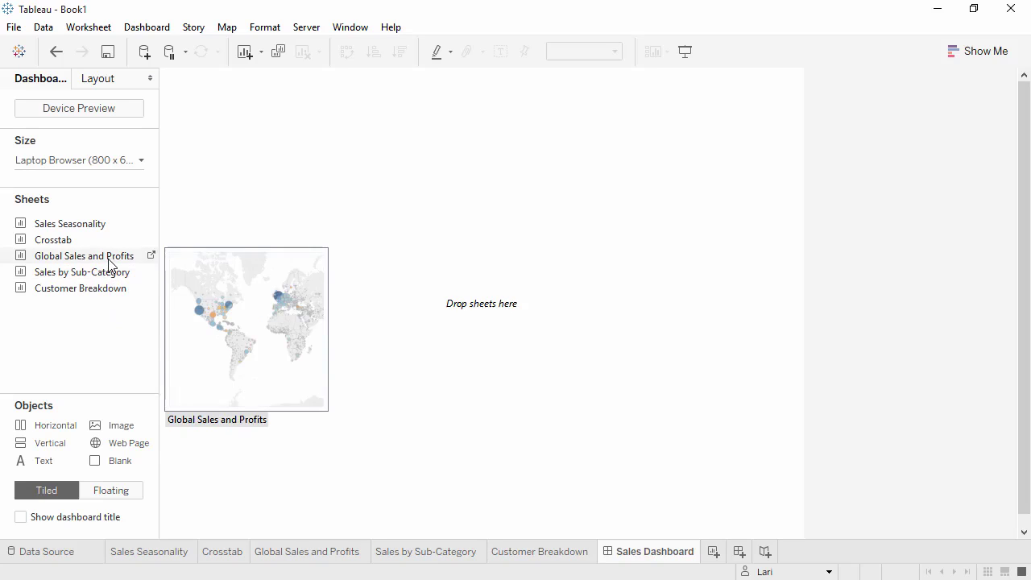
{"action": "left_click_drag", "start_coordinate": [110, 263], "coordinate": [267, 261]}
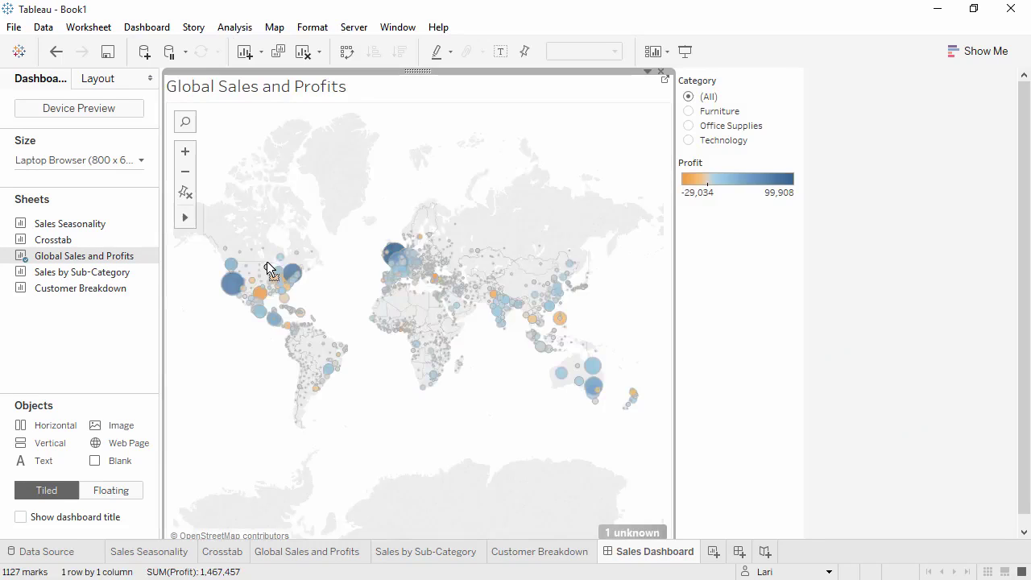
{"action": "left_click_drag", "start_coordinate": [103, 275], "coordinate": [194, 406]}
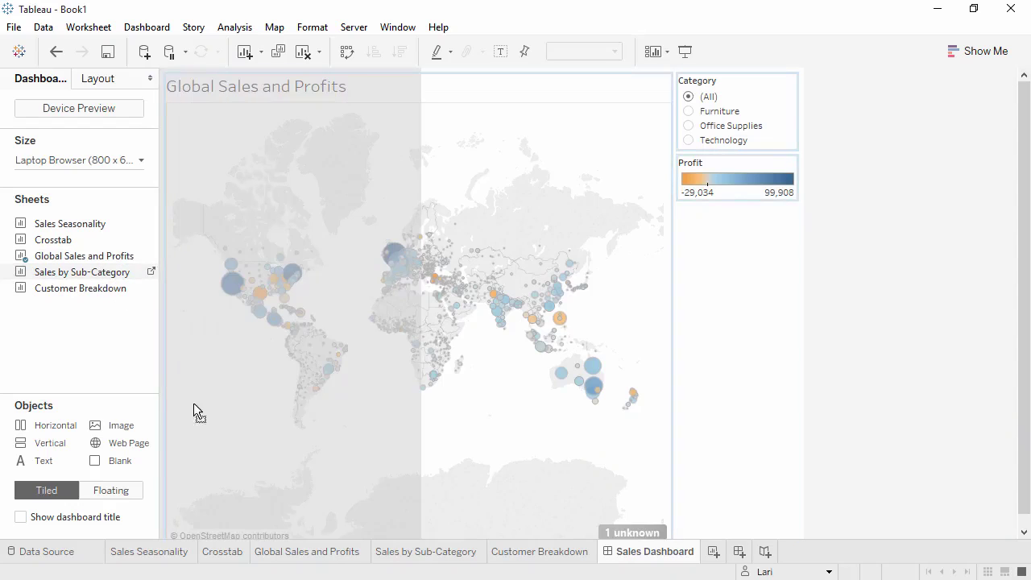
{"action": "left_click_drag", "start_coordinate": [218, 462], "coordinate": [234, 523]}
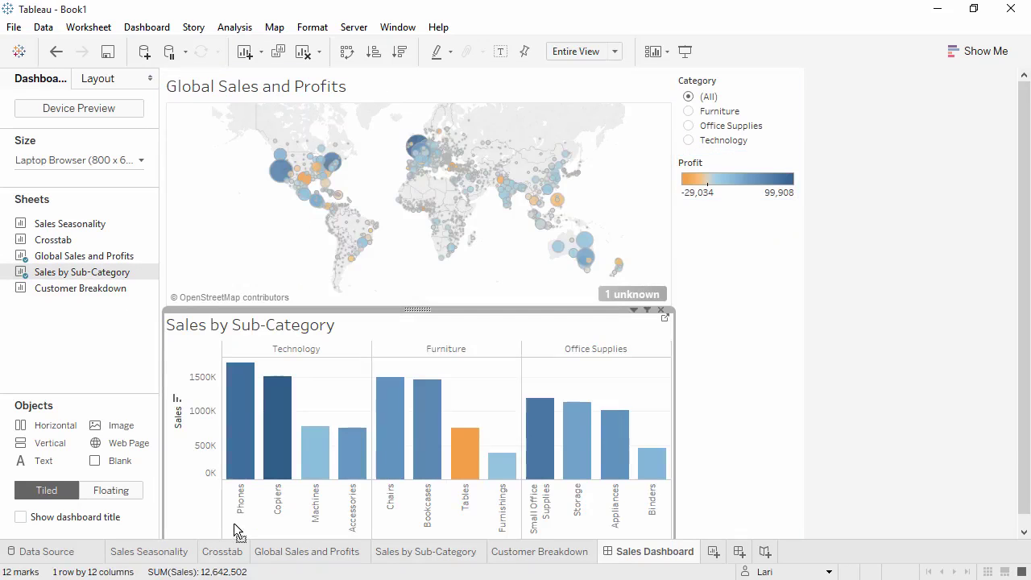
{"action": "left_click_drag", "start_coordinate": [95, 288], "coordinate": [587, 462]}
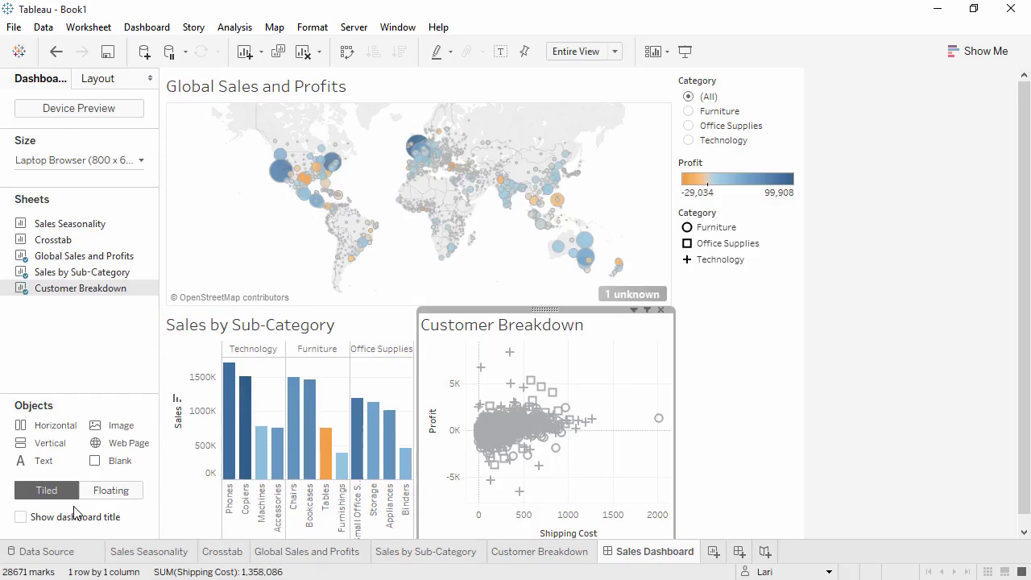
{"action": "left_click", "coordinate": [29, 521]}
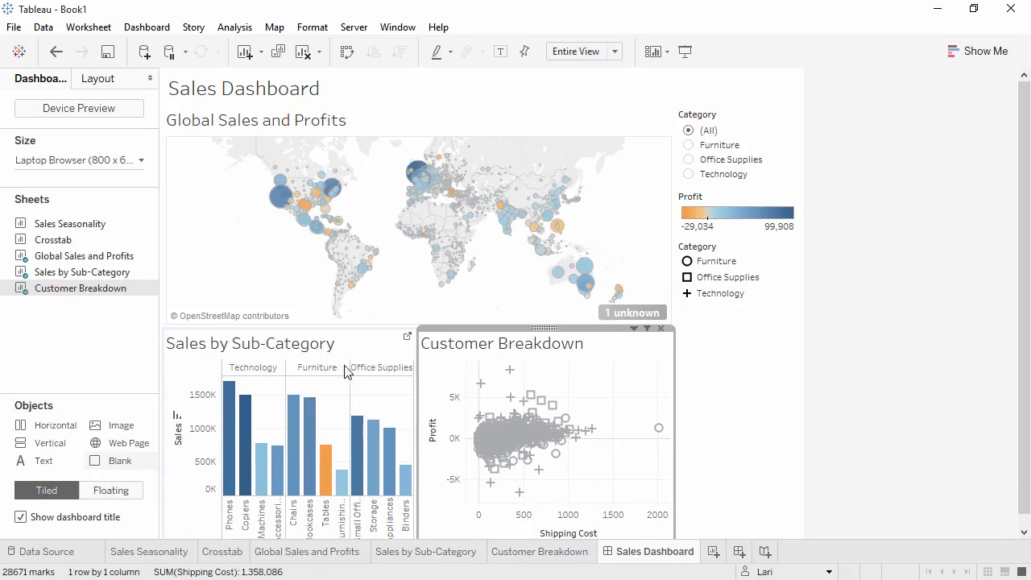
- Test the dashboard's Category filter with Furniture, Office Supplies and Technology in turn
{"action": "left_click", "coordinate": [695, 151]}
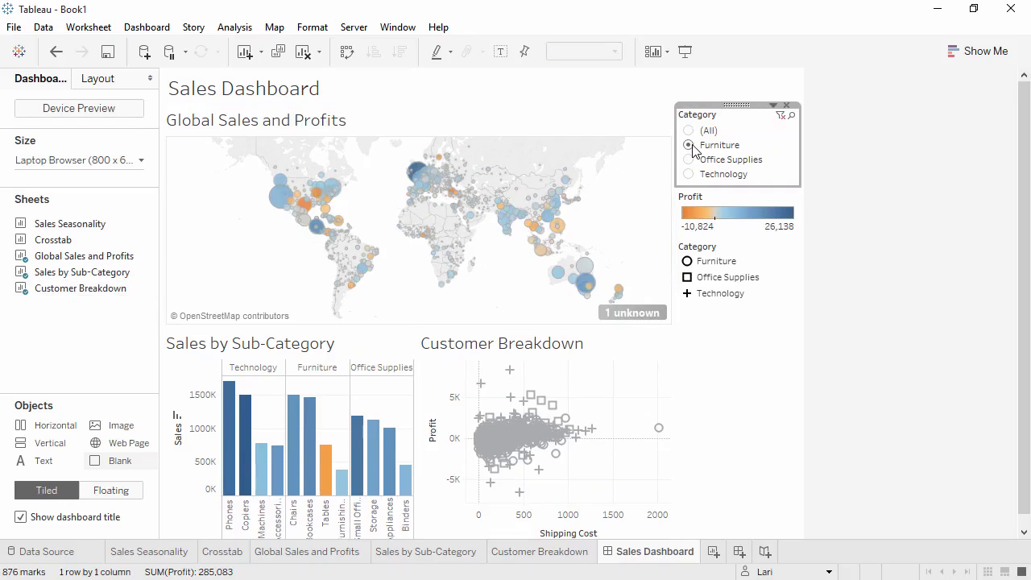
{"action": "left_click", "coordinate": [689, 160]}
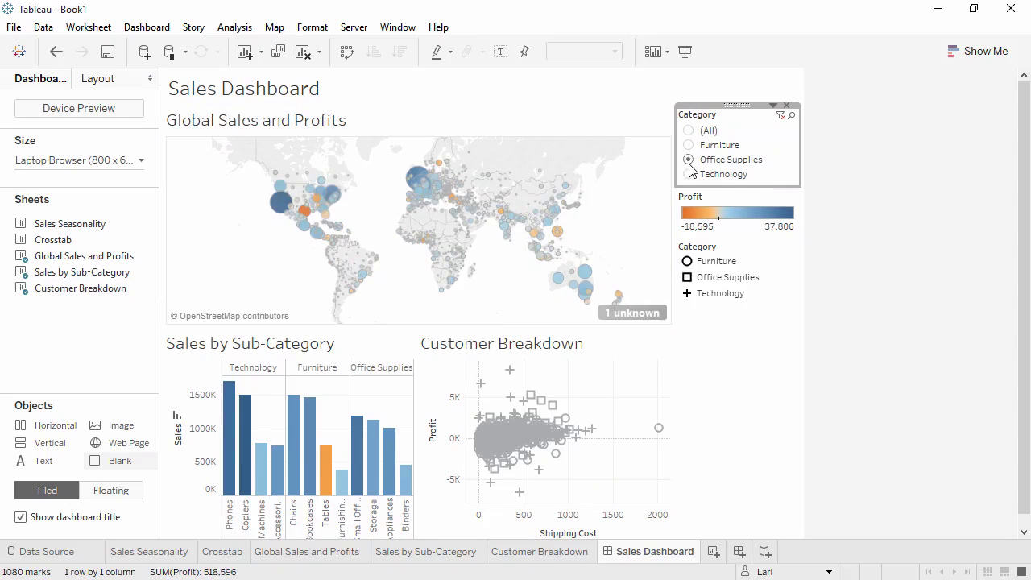
{"action": "left_click", "coordinate": [689, 174]}
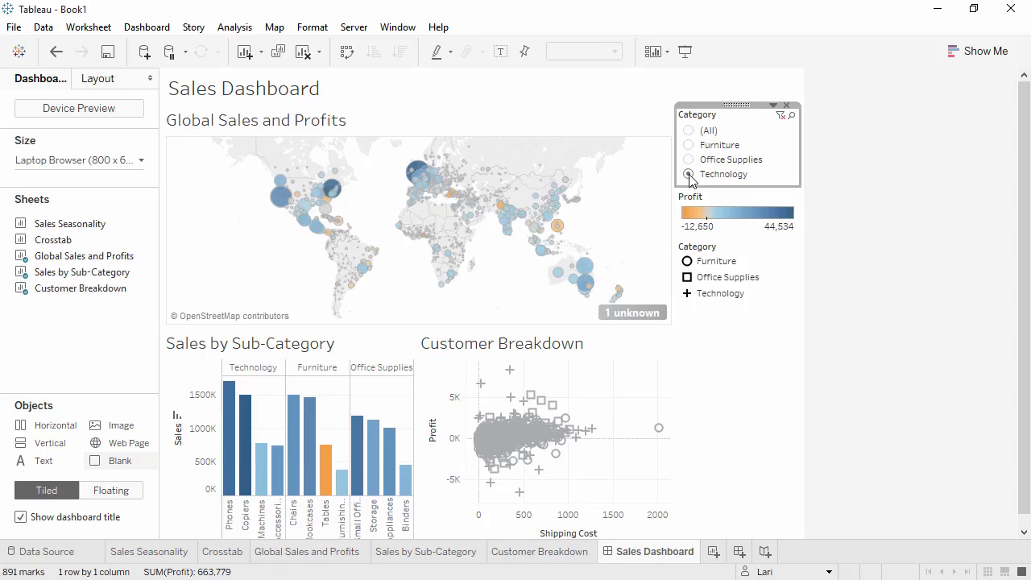
- Apply the Category filter to all worksheets using this data source and set it to (All)
{"action": "left_click", "coordinate": [774, 106]}
{"action": "mouse_move", "coordinate": [758, 142]}
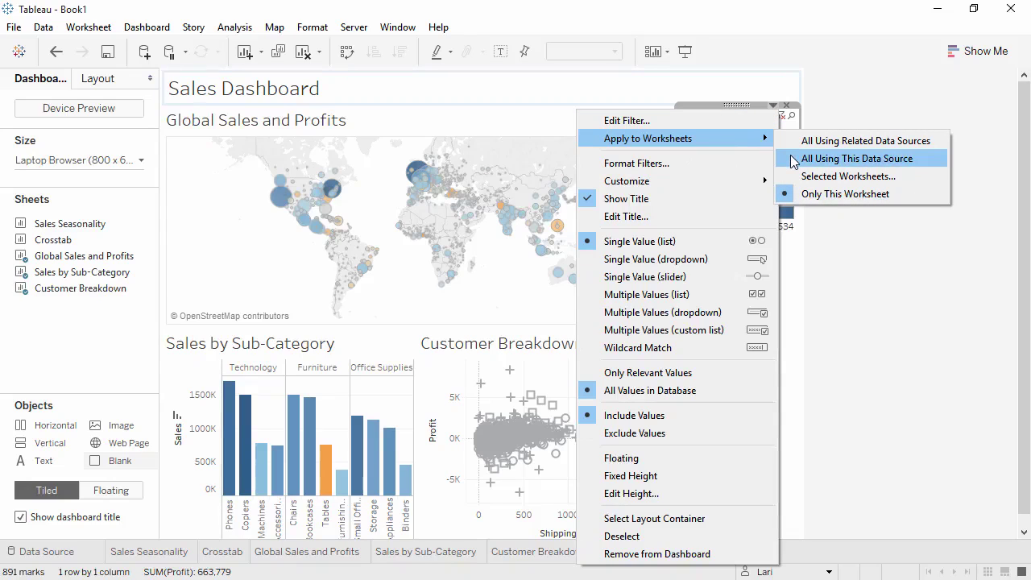
{"action": "left_click", "coordinate": [794, 162]}
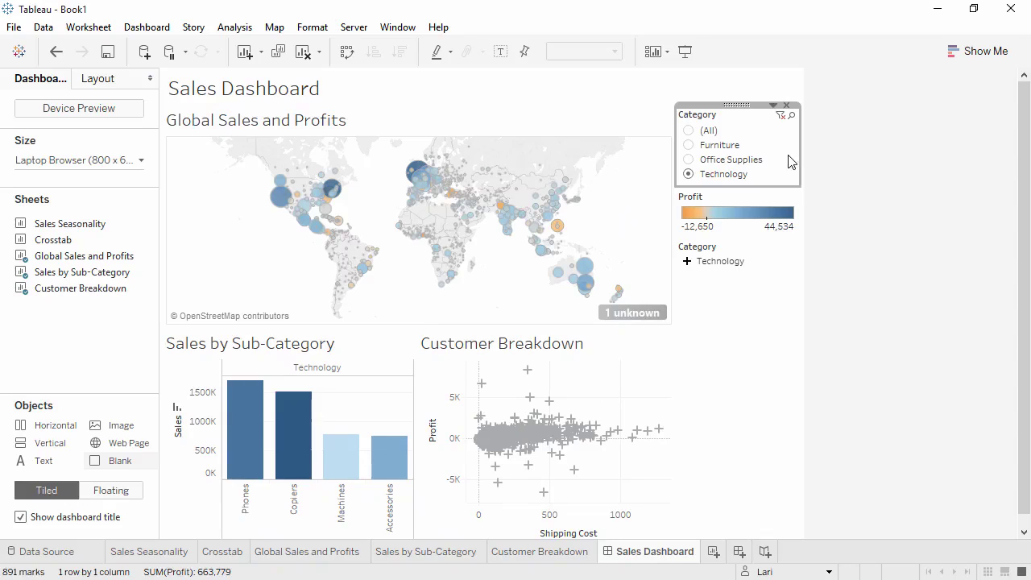
{"action": "left_click", "coordinate": [690, 131]}
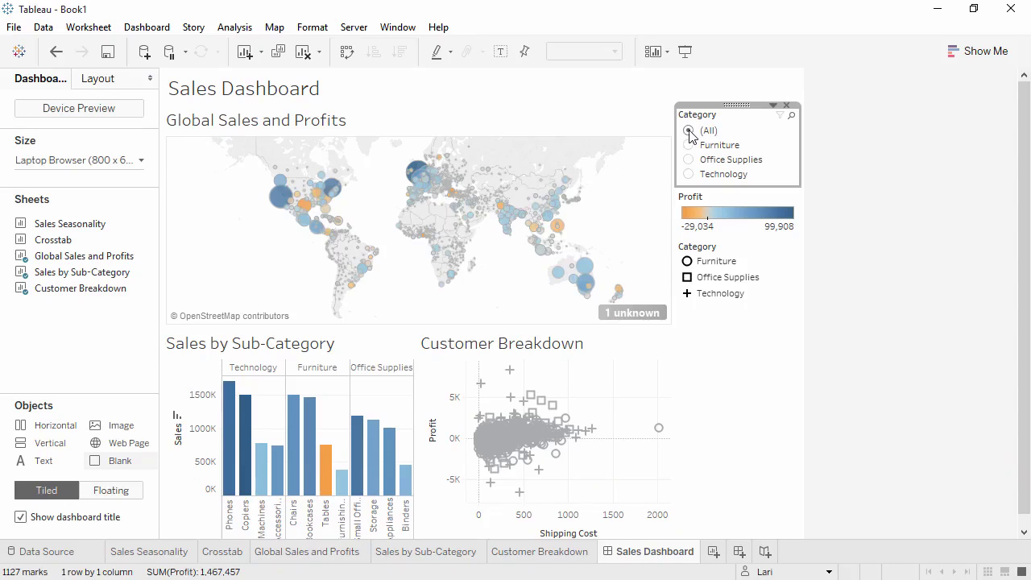
- Use the Global Sales and Profits map as a filter for the dashboard, testing it with Texas and clearing the selection
{"action": "left_click", "coordinate": [305, 206]}
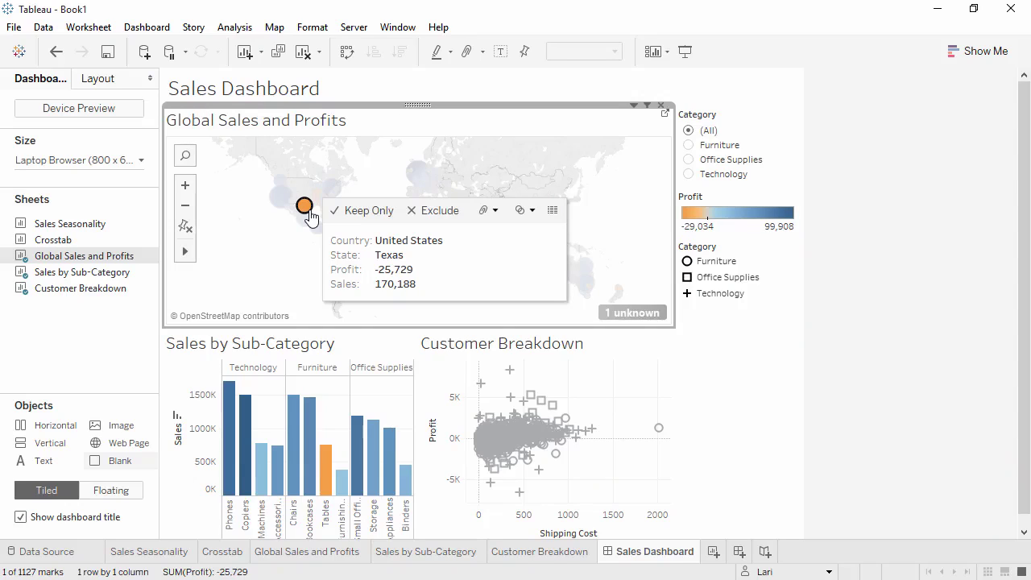
{"action": "left_click", "coordinate": [647, 106]}
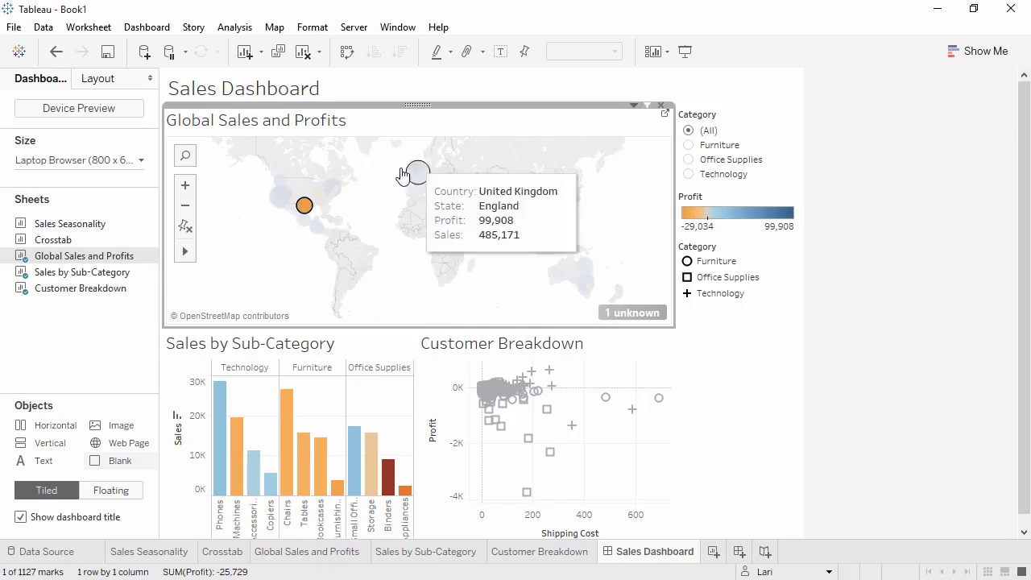
{"action": "mouse_move", "coordinate": [306, 209]}
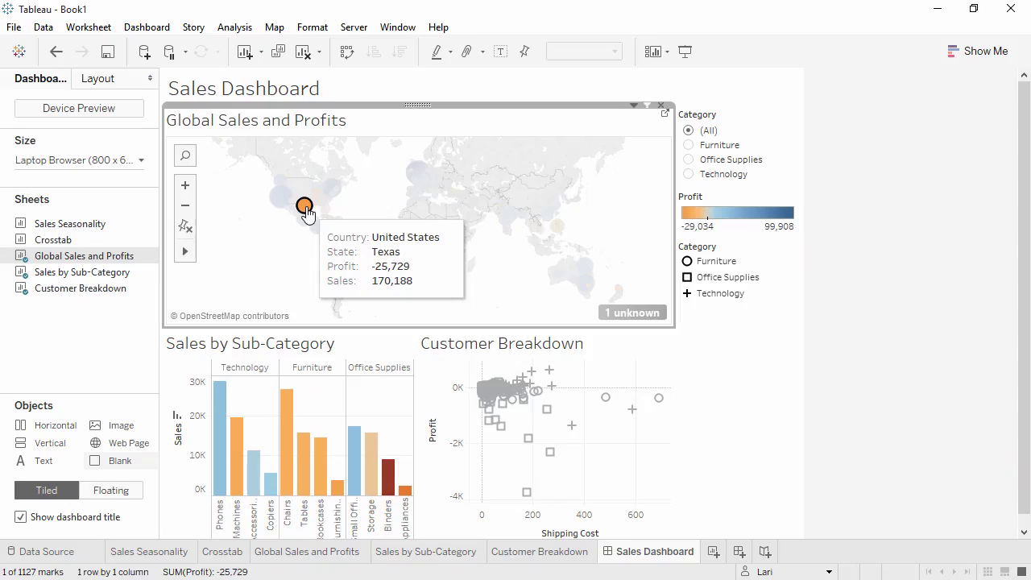
{"action": "left_click", "coordinate": [305, 207]}
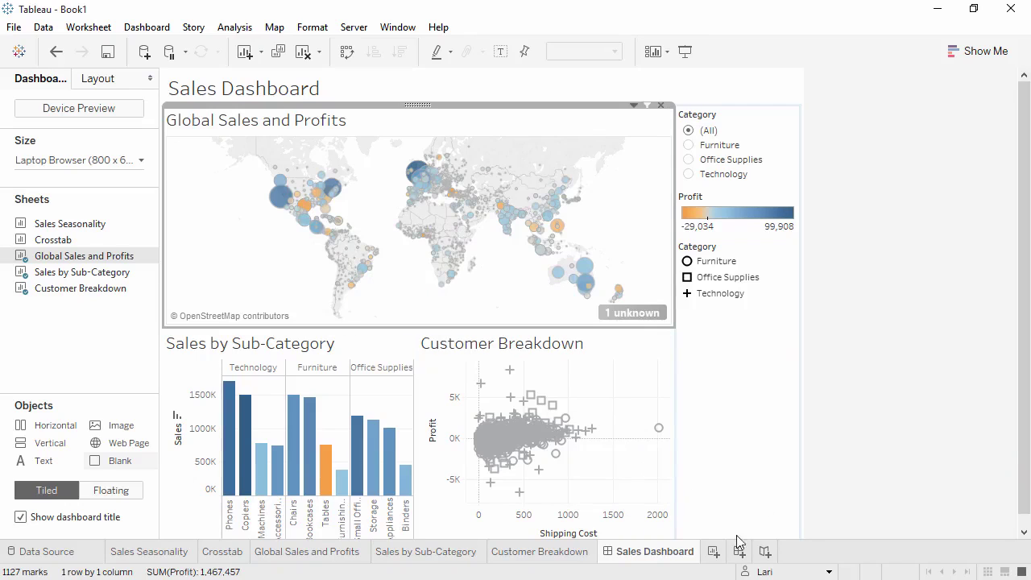
- Create a new story and set its size to Automatic
{"action": "left_click", "coordinate": [765, 552]}
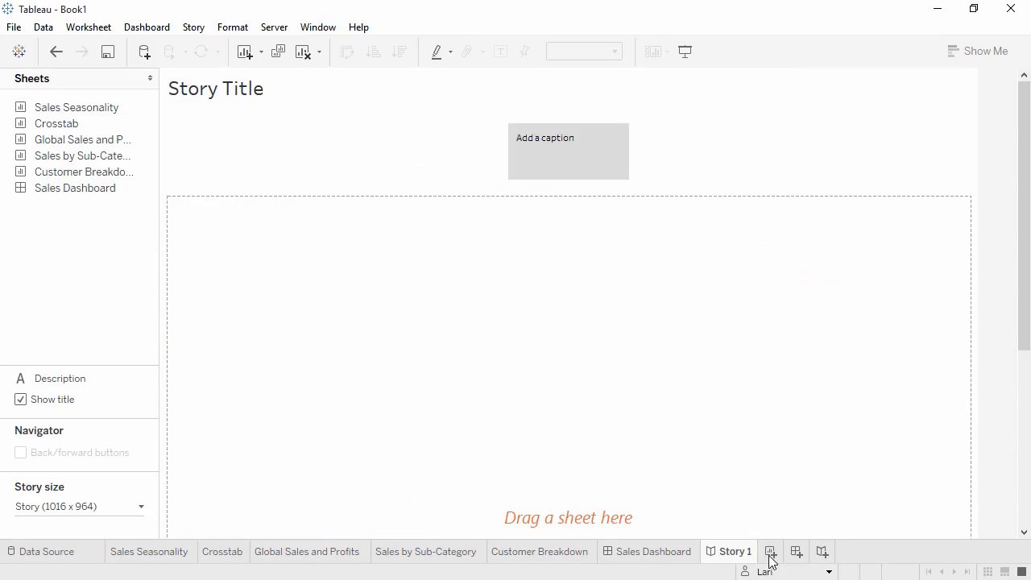
{"action": "left_click", "coordinate": [142, 509]}
{"action": "left_click", "coordinate": [138, 415]}
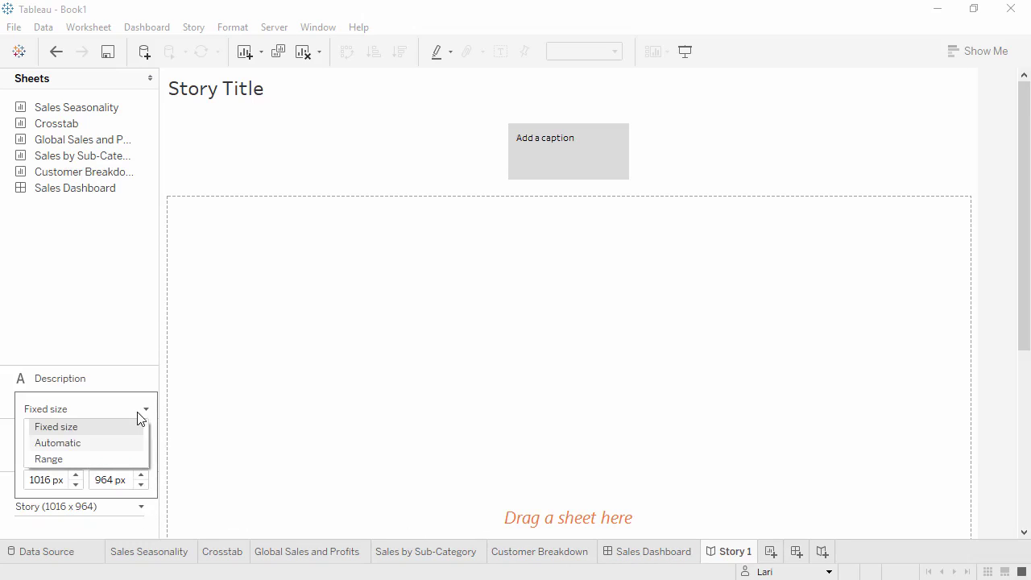
{"action": "left_click", "coordinate": [121, 444]}
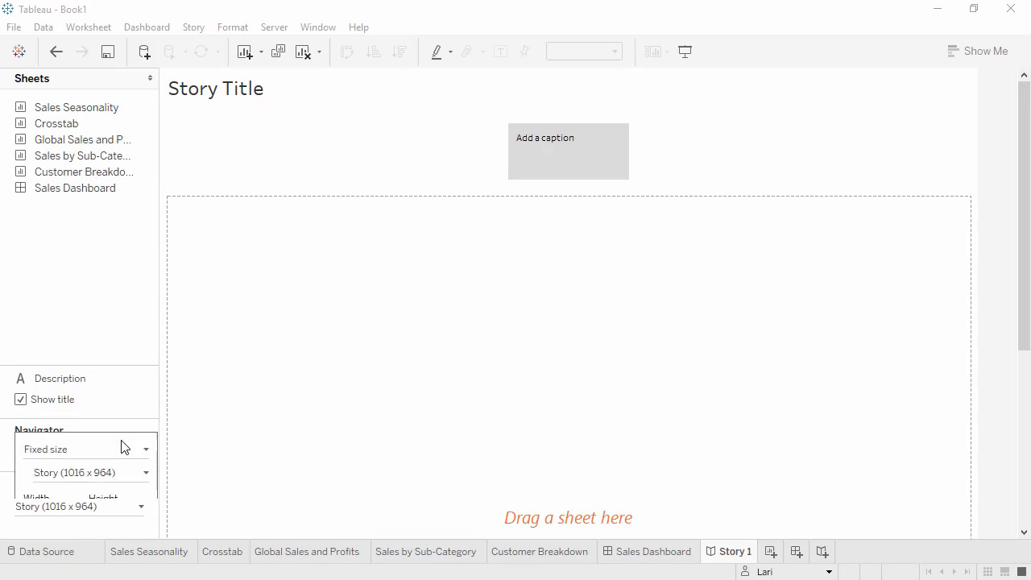
{"action": "left_click", "coordinate": [113, 307]}
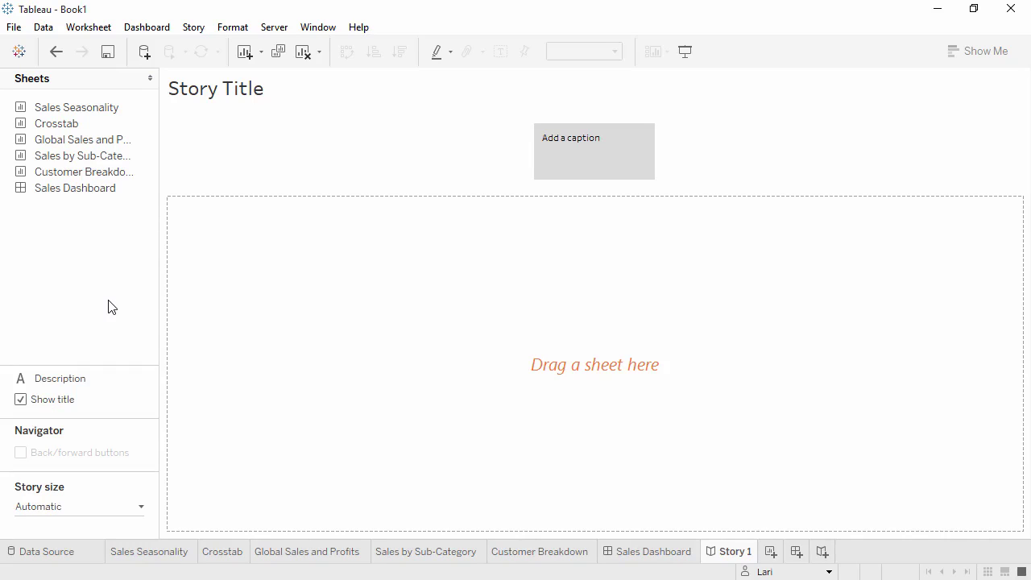
- Add Global Sales and Profits as the first story point, captioned "Overall, our profits look strong"
{"action": "left_click_drag", "start_coordinate": [120, 142], "coordinate": [273, 240]}
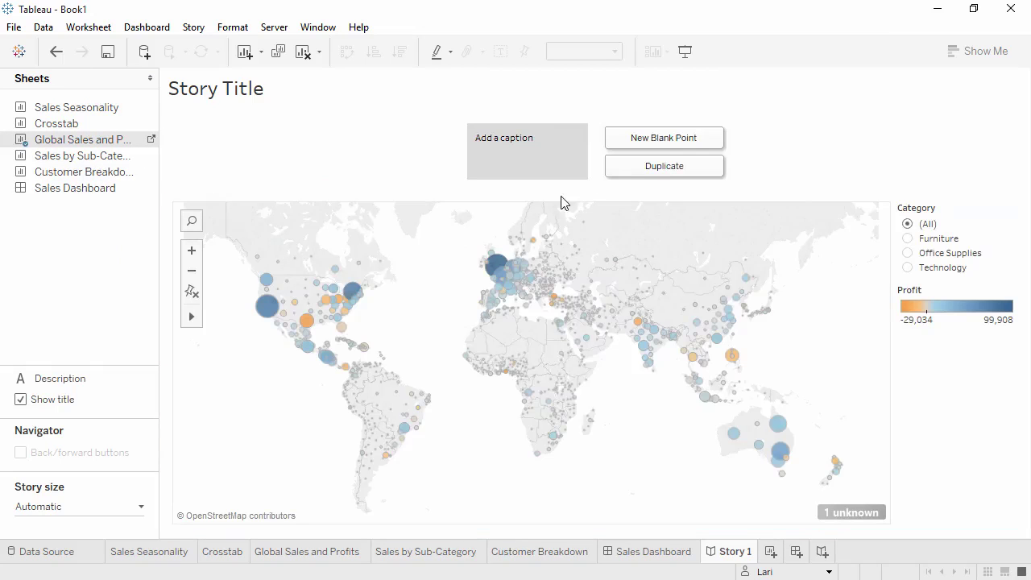
{"action": "left_click", "coordinate": [565, 145]}
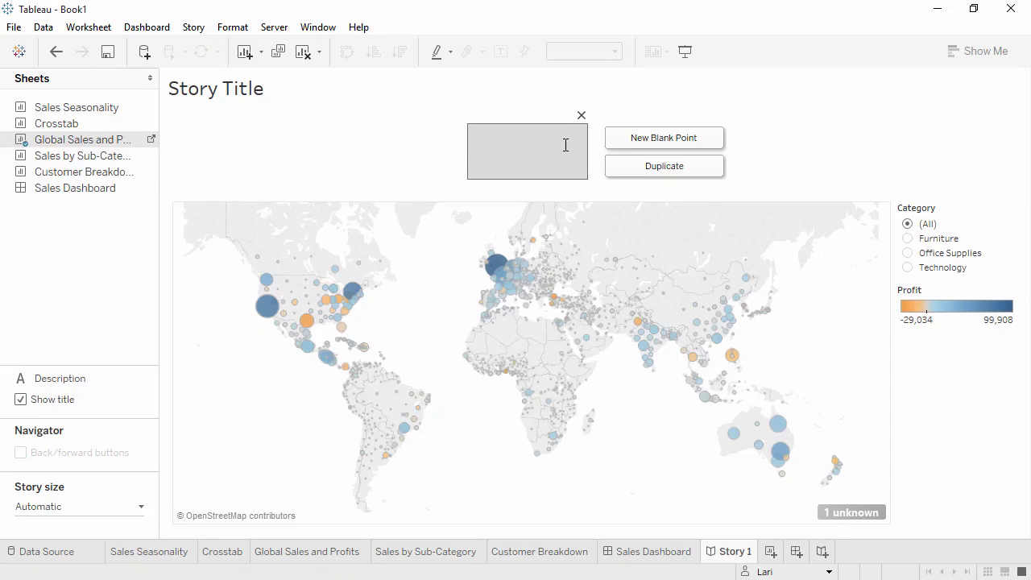
{"action": "type", "text": "Overall, our profits look strong"}
{"action": "left_click", "coordinate": [370, 153]}
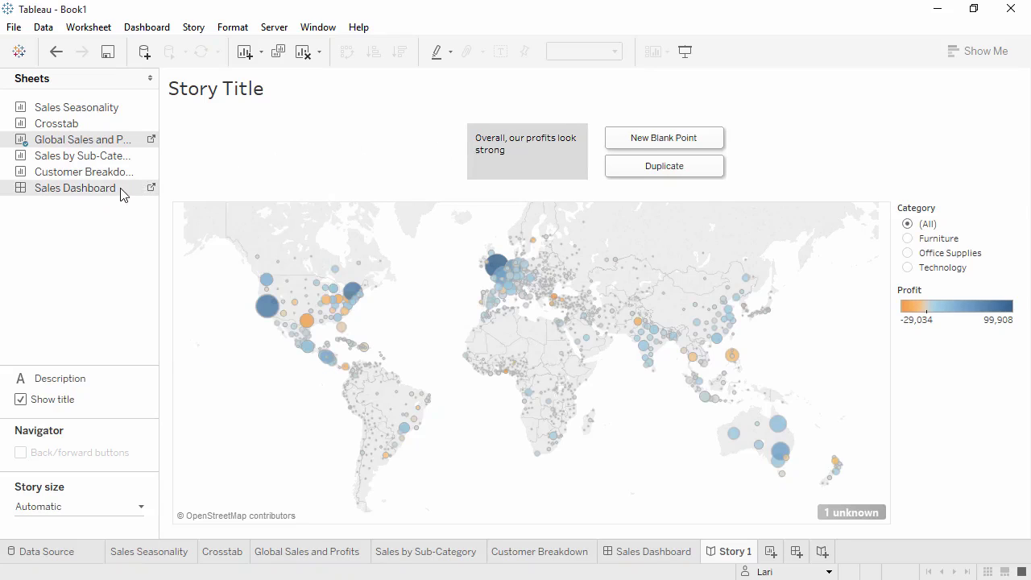
- Add Sales Dashboard as the second story point, with the dashboard fitted to Story 1 and its title hidden
{"action": "left_click_drag", "start_coordinate": [119, 192], "coordinate": [645, 169]}
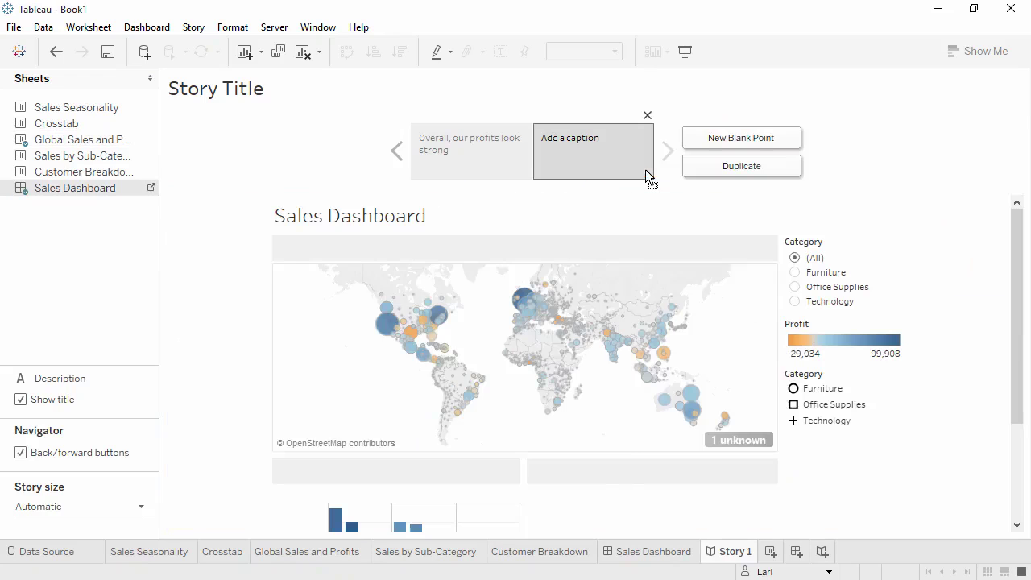
{"action": "left_click", "coordinate": [152, 189]}
{"action": "left_click", "coordinate": [141, 160]}
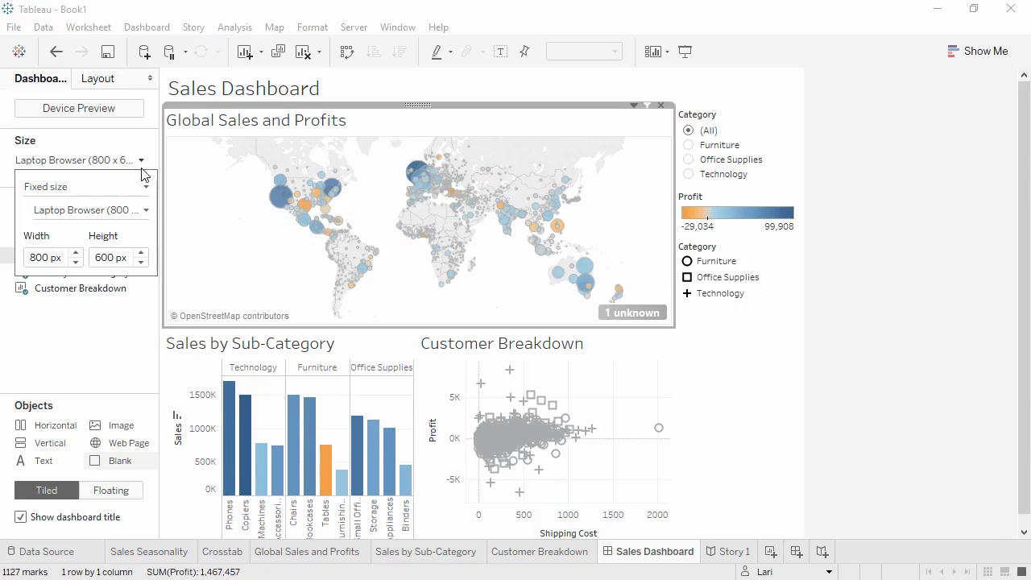
{"action": "left_click", "coordinate": [147, 211]}
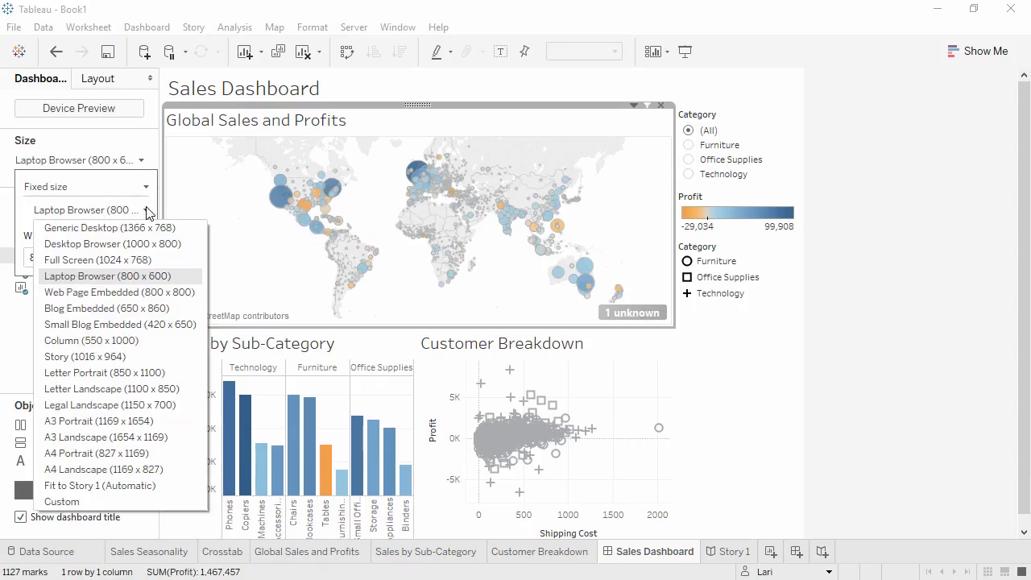
{"action": "left_click", "coordinate": [102, 486]}
{"action": "left_click", "coordinate": [20, 518]}
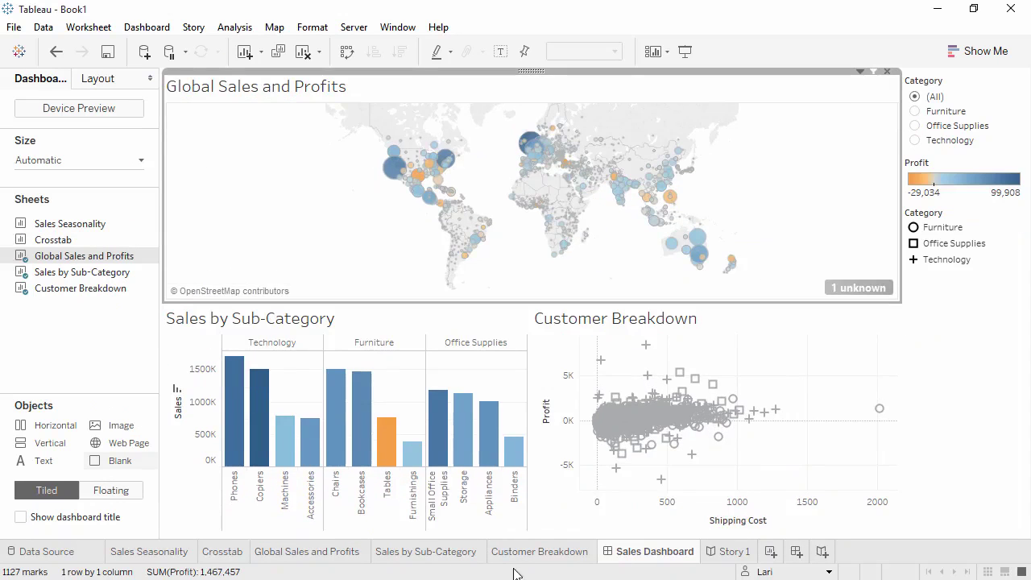
{"action": "left_click", "coordinate": [722, 559]}
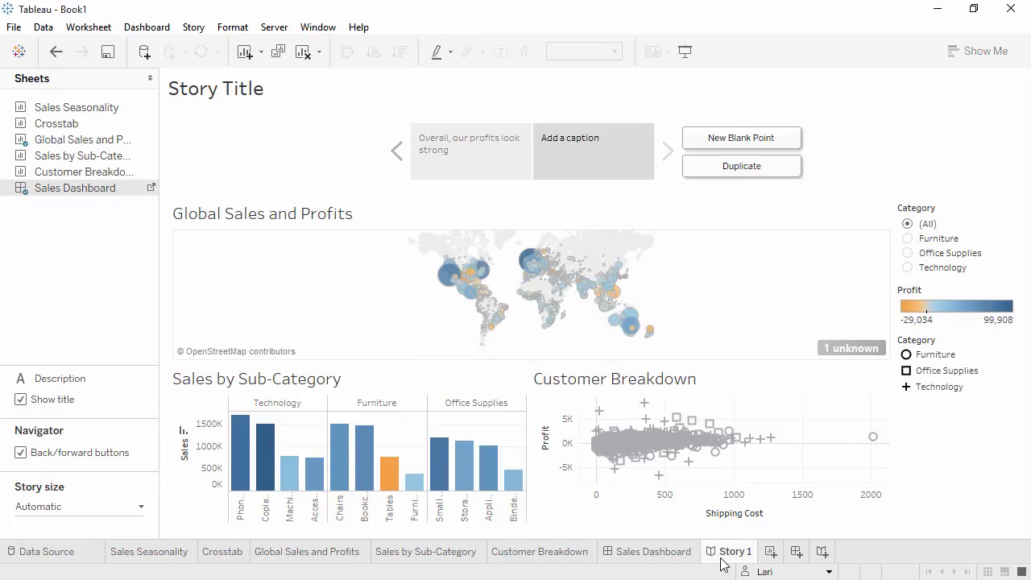
- Filter the second story point to Office Supplies, select the orange mark in the southern United States, and update the point with this view
{"action": "left_click", "coordinate": [911, 240]}
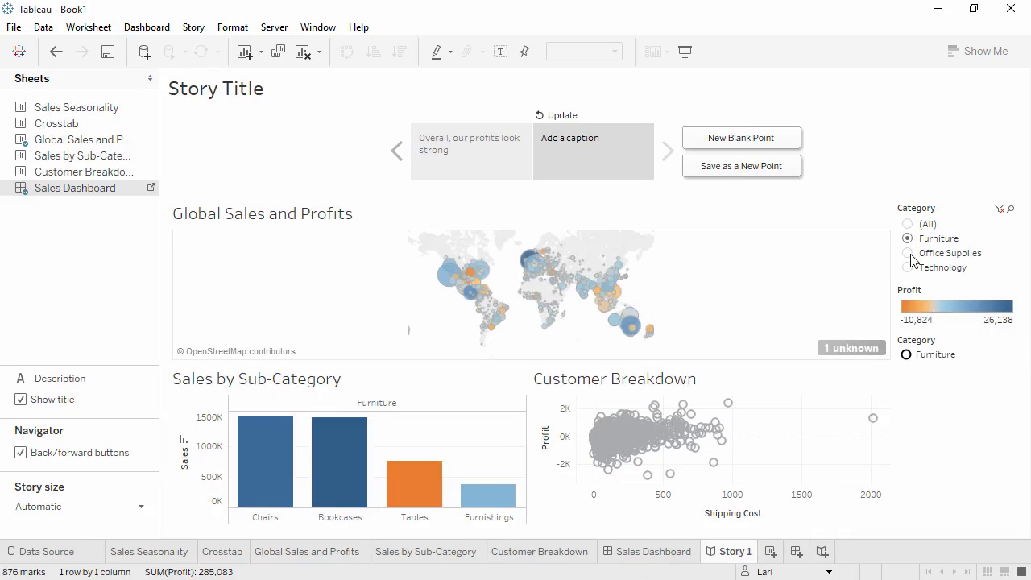
{"action": "left_click", "coordinate": [911, 255]}
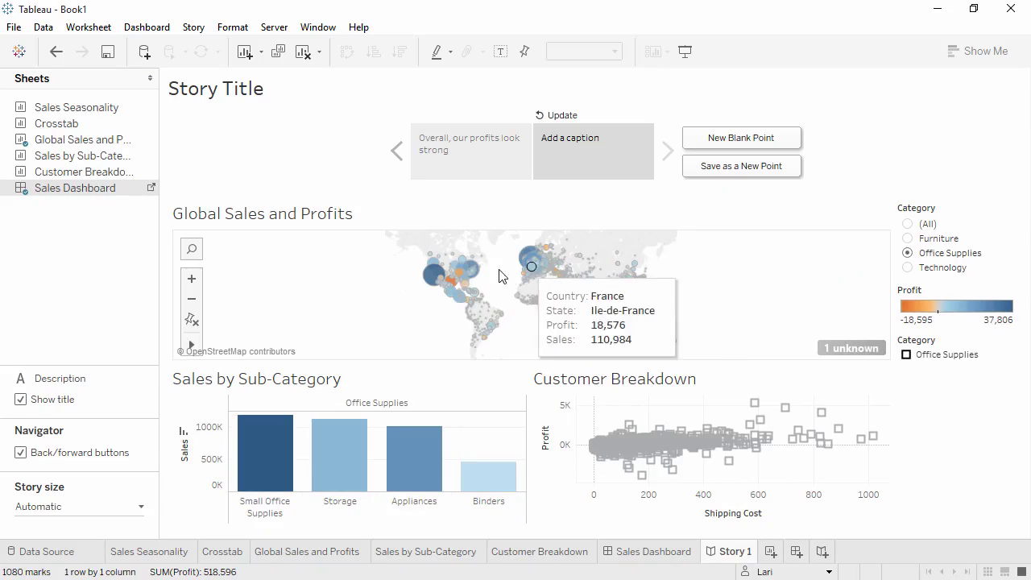
{"action": "left_click", "coordinate": [451, 281]}
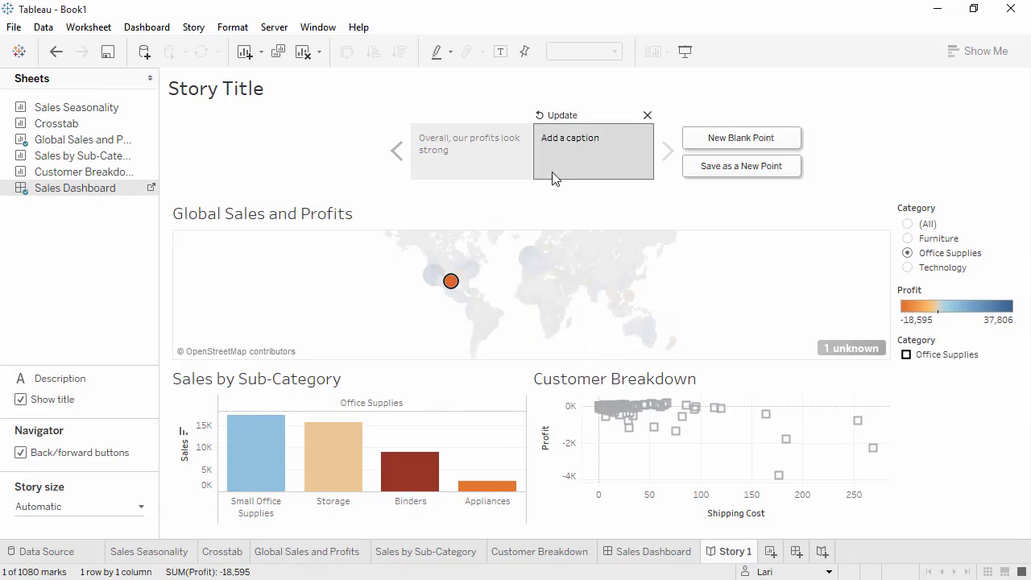
{"action": "left_click", "coordinate": [562, 117]}
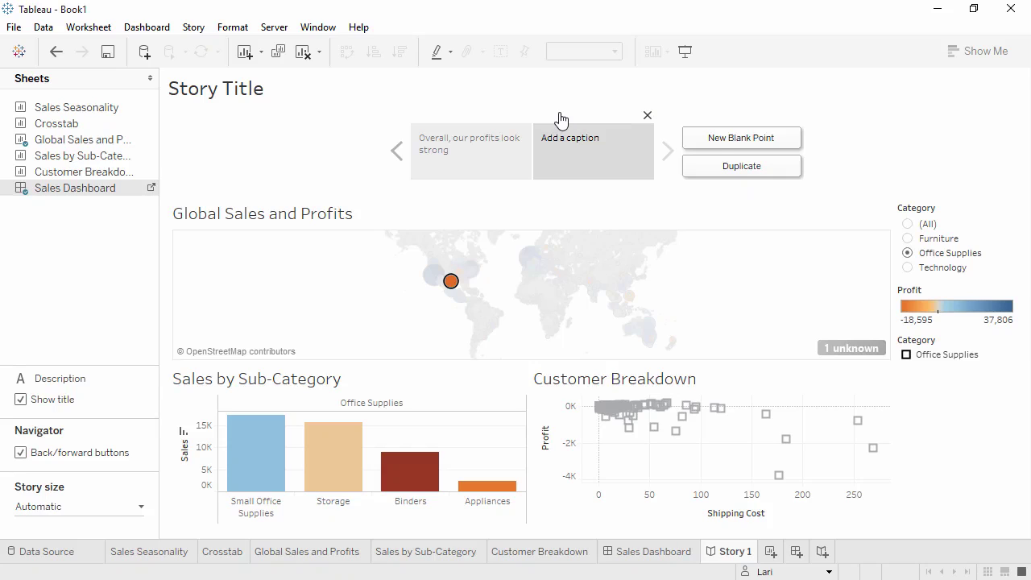
- Caption the second story point "But there are problem areas" and set the Category filter to (All)
{"action": "left_click", "coordinate": [564, 151]}
{"action": "type", "text": "But there are problem areas"}
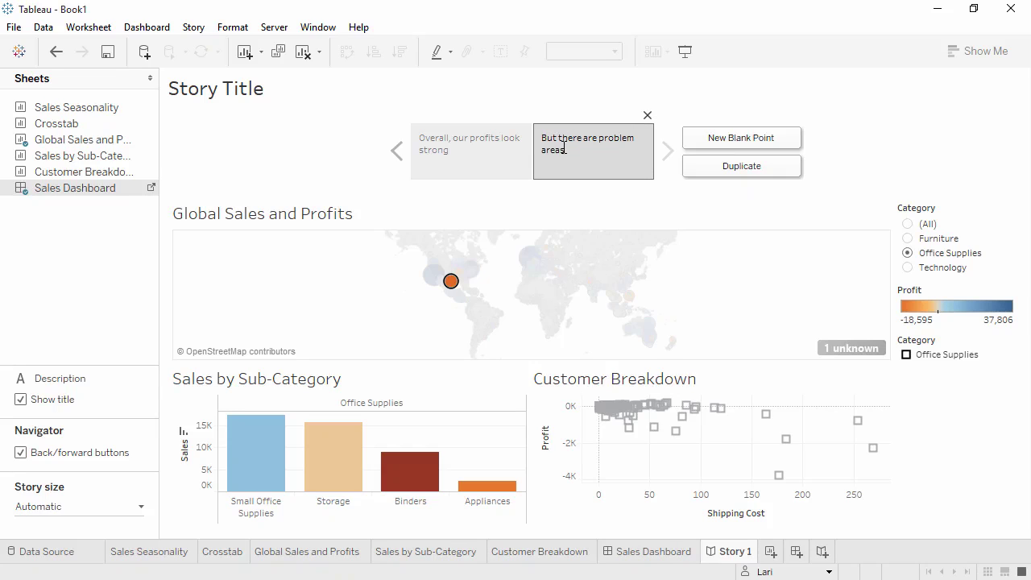
{"action": "left_click", "coordinate": [667, 217]}
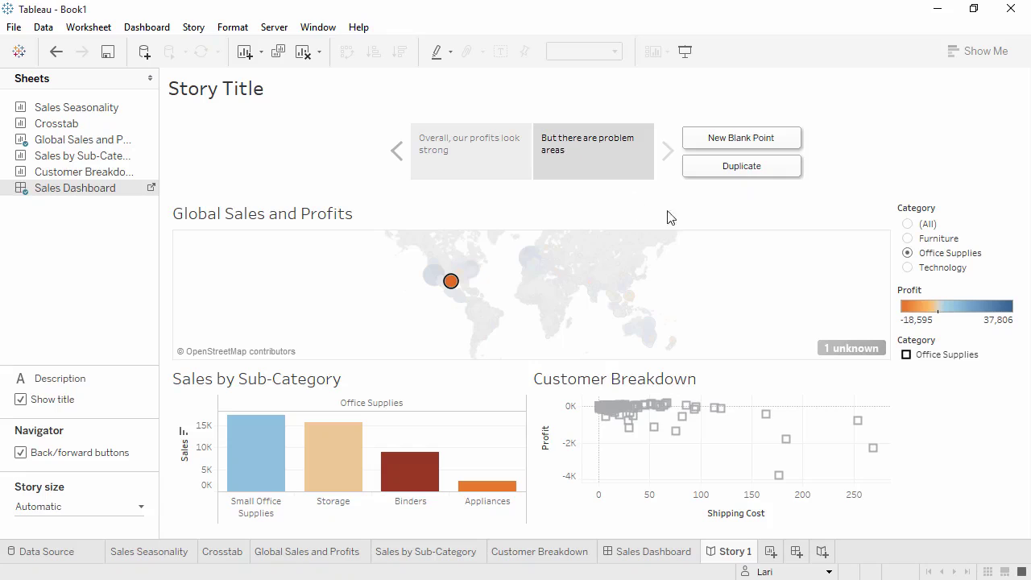
{"action": "left_click", "coordinate": [909, 225]}
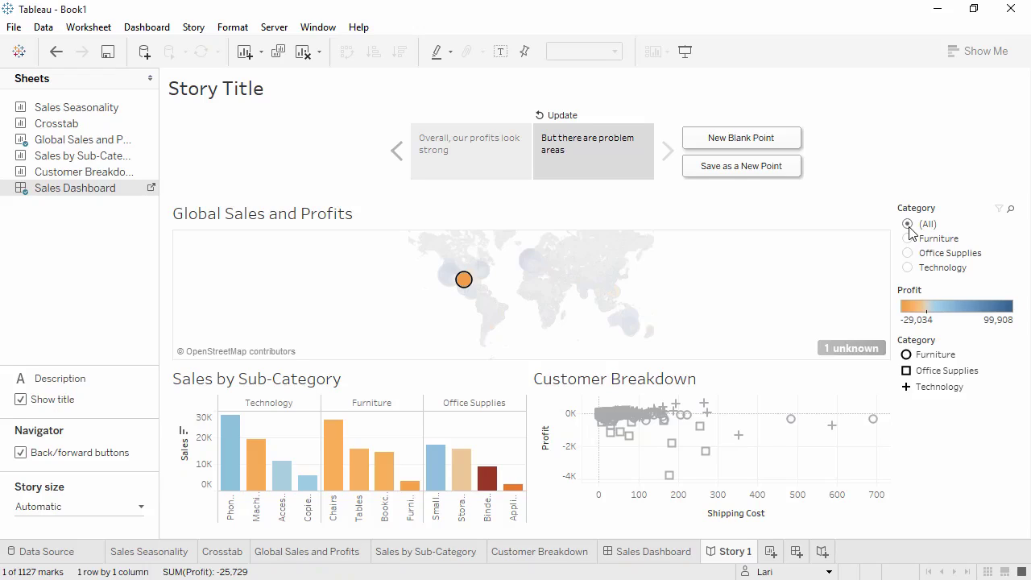
- Start publishing the workbook to the server, naming it "Global Retail Sales and Profit" with the description "through 2015"
{"action": "left_click", "coordinate": [276, 30]}
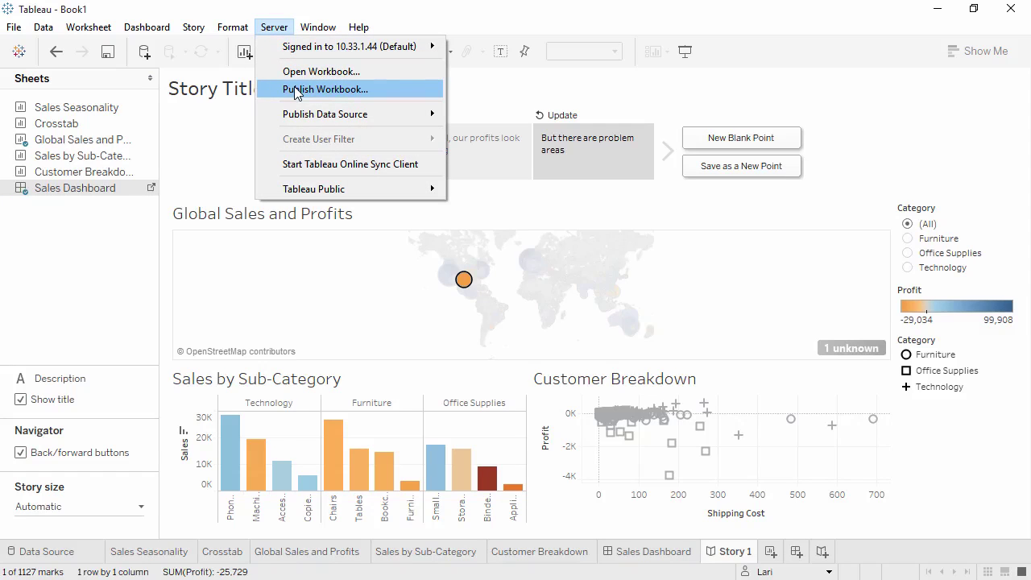
{"action": "mouse_move", "coordinate": [298, 116]}
{"action": "left_click", "coordinate": [299, 89]}
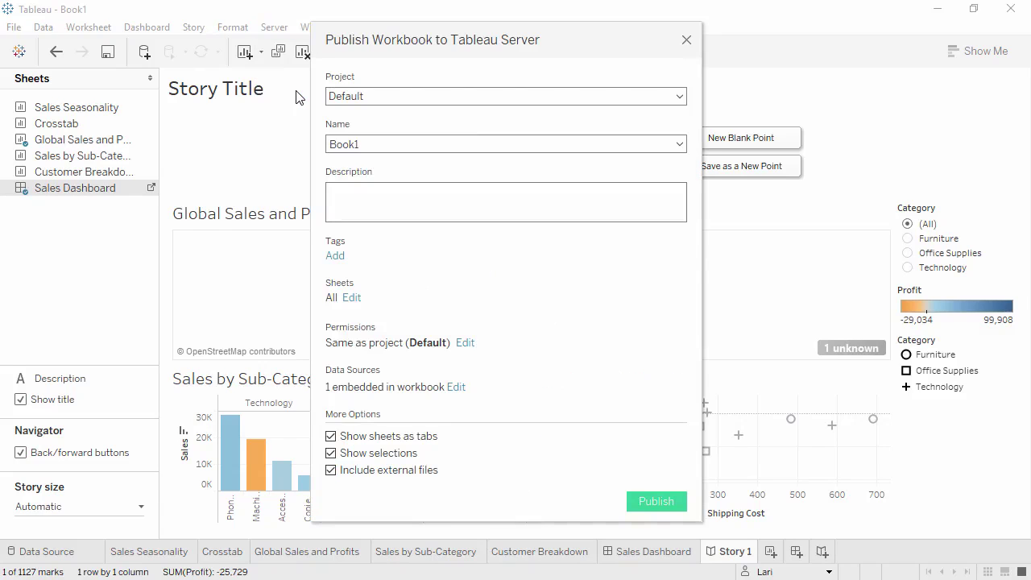
{"action": "left_click", "coordinate": [363, 135]}
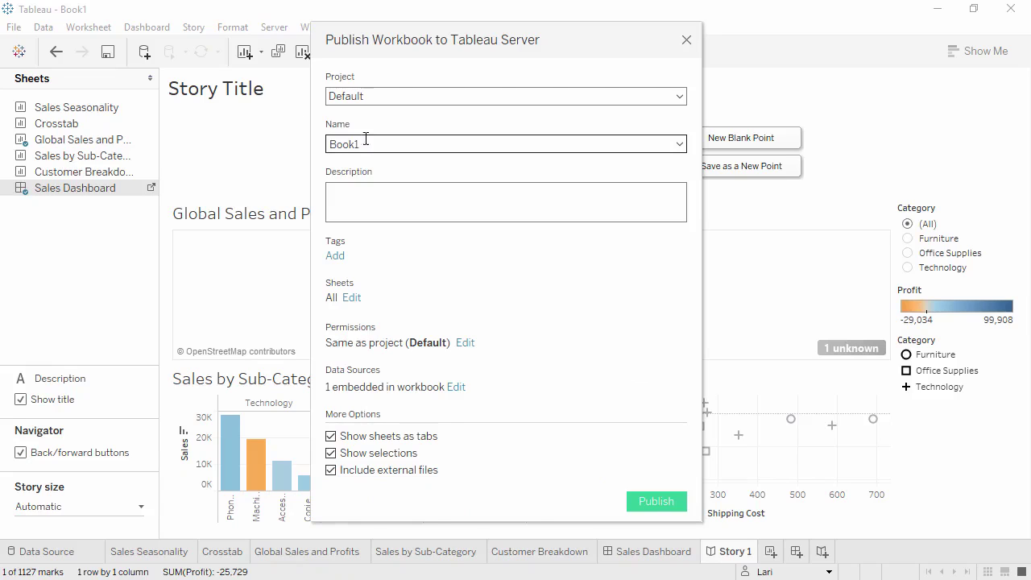
{"action": "left_click_drag", "start_coordinate": [368, 141], "coordinate": [309, 139]}
{"action": "type", "text": "Global Retail Sales and Profit"}
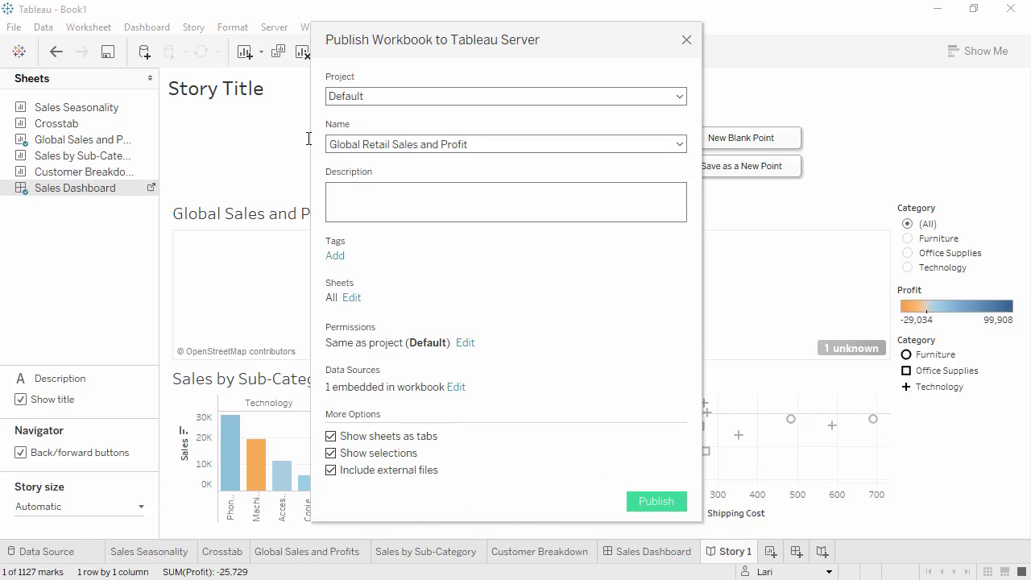
{"action": "left_click", "coordinate": [348, 202]}
{"action": "type", "text": "through 2015"}
- Tag the workbook with sales and turn off the Show selections and Show sheets as tabs options
{"action": "left_click", "coordinate": [335, 255]}
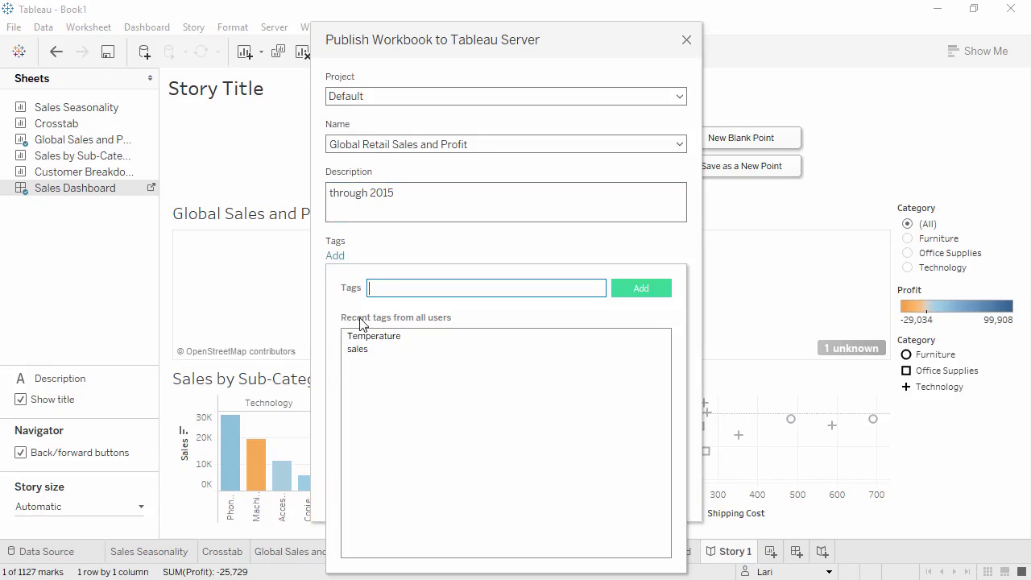
{"action": "double_click", "coordinate": [357, 349]}
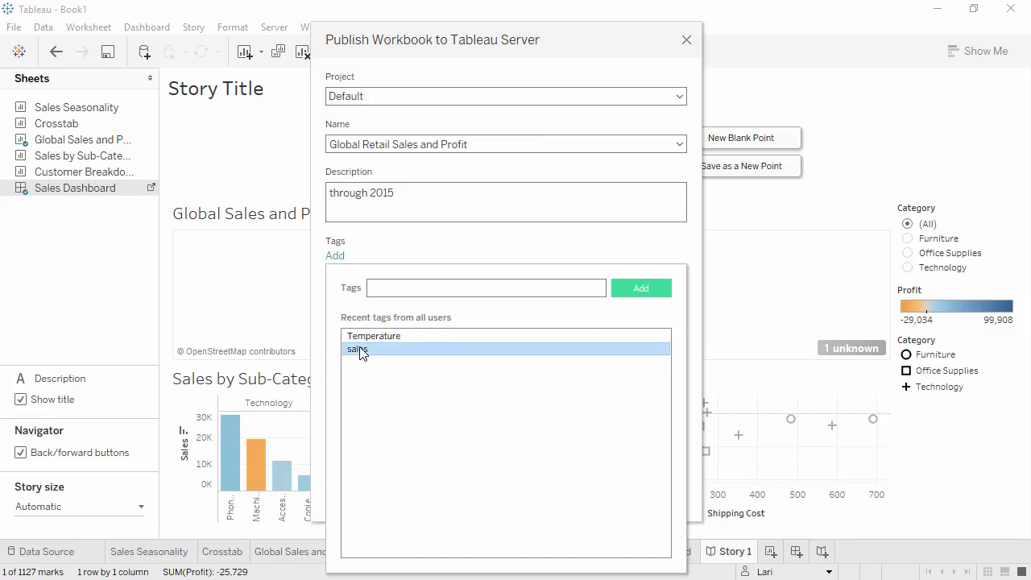
{"action": "left_click", "coordinate": [427, 248]}
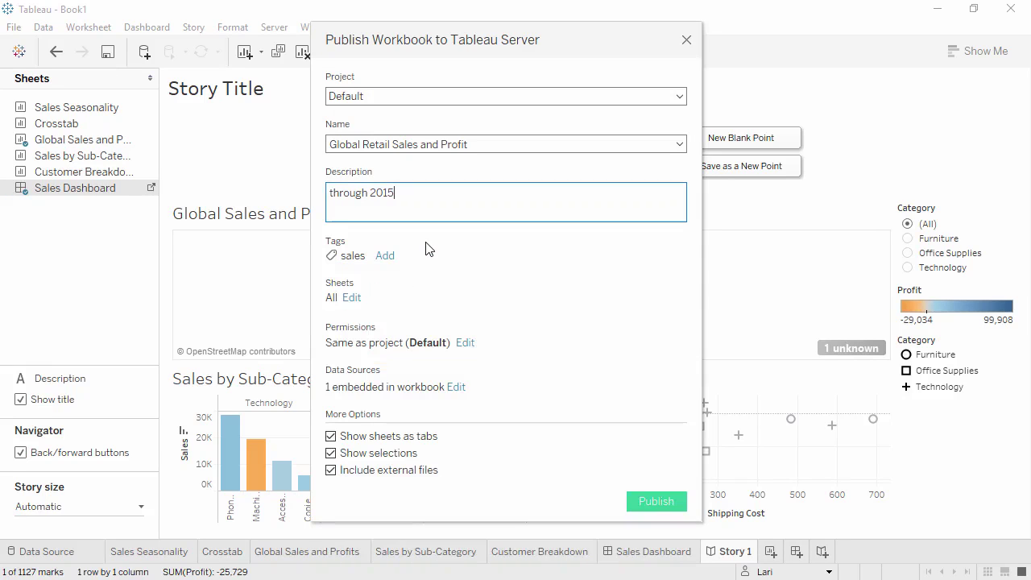
{"action": "left_click", "coordinate": [331, 453]}
{"action": "left_click", "coordinate": [331, 436]}
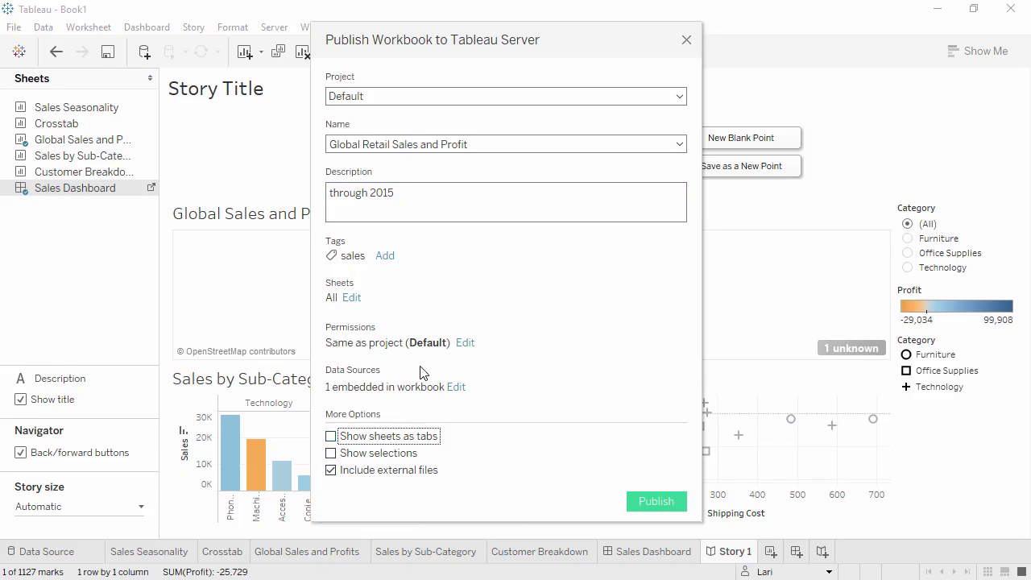
- Check the workbook's permissions, publish it to the server, and dismiss the completion message
{"action": "left_click", "coordinate": [465, 342]}
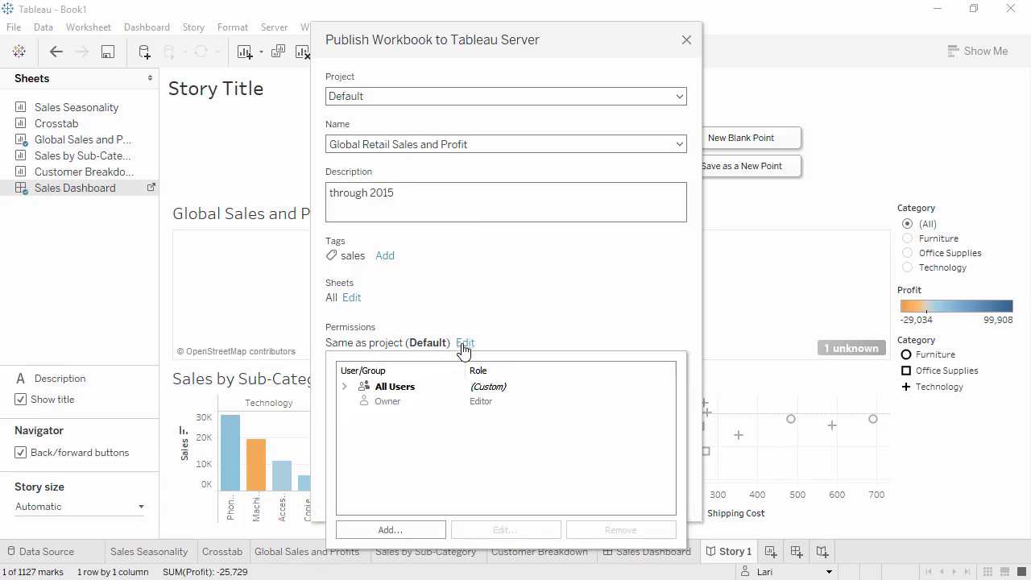
{"action": "left_click", "coordinate": [507, 330]}
{"action": "left_click", "coordinate": [674, 506]}
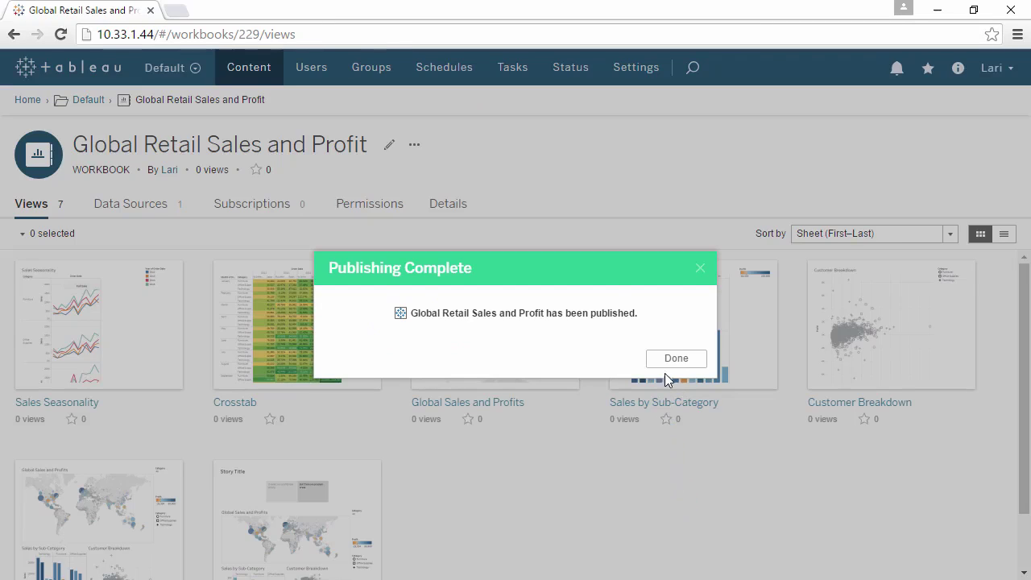
{"action": "left_click", "coordinate": [668, 360]}
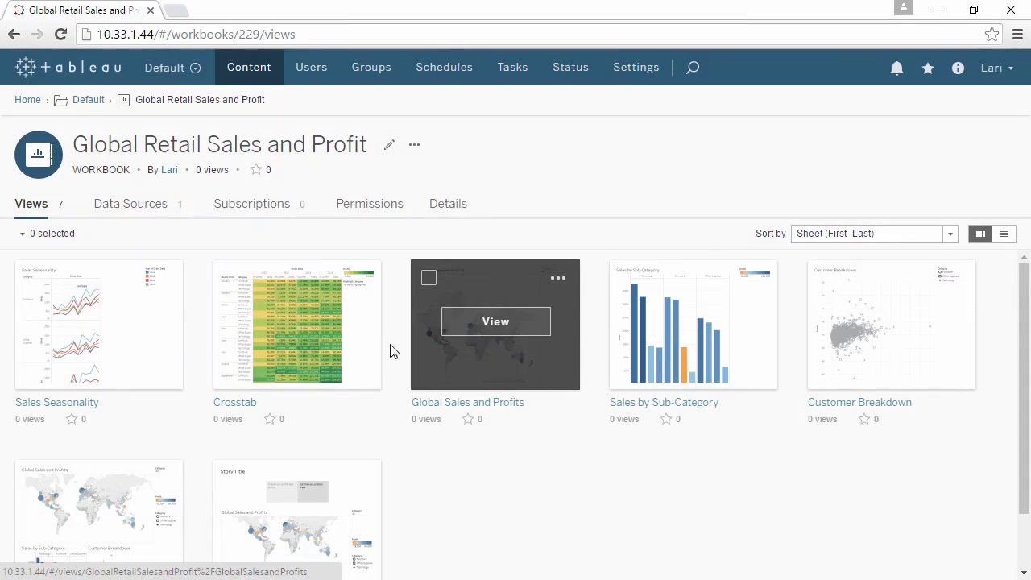
- Open the published Crosstab view and highlight the Technology category
{"action": "left_click", "coordinate": [327, 341]}
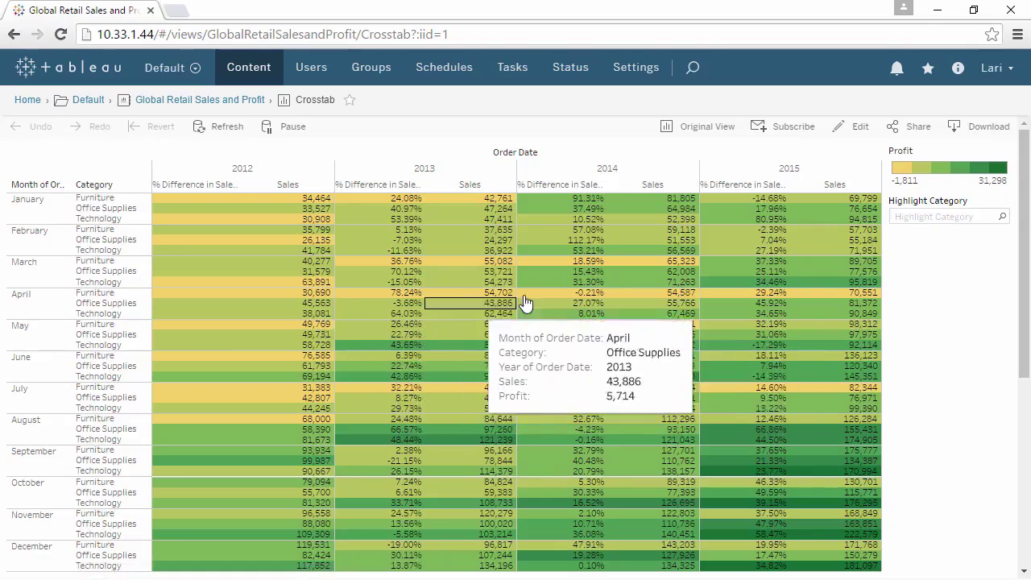
{"action": "left_click", "coordinate": [913, 219]}
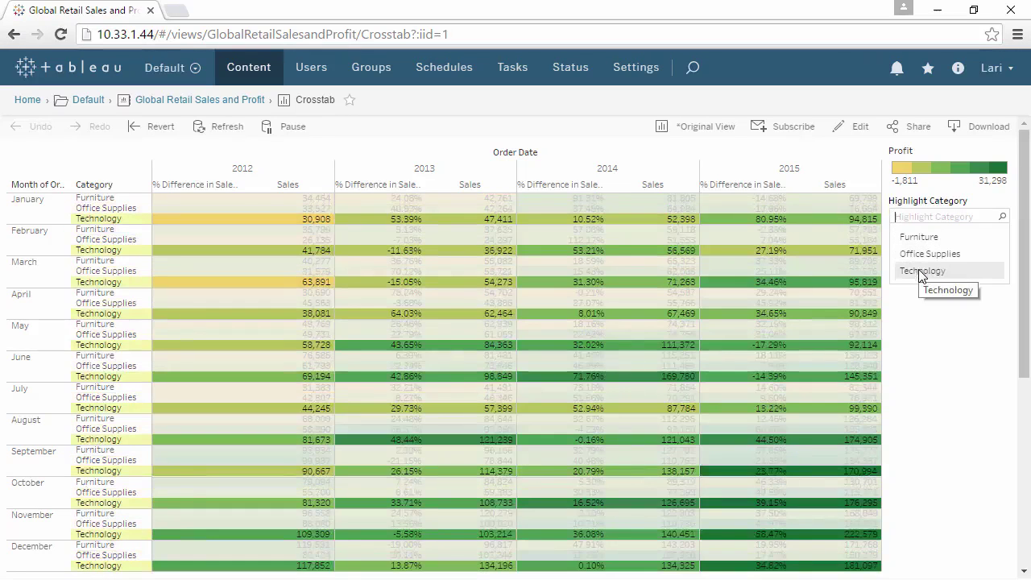
{"action": "left_click", "coordinate": [922, 274]}
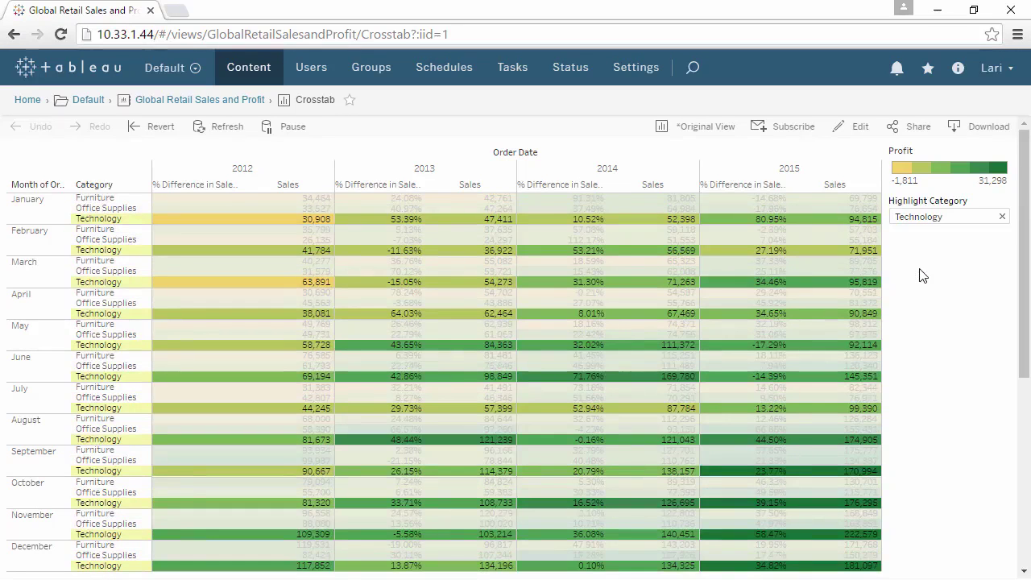
- Check the subscription options for the Crosstab view and mark the view as a favorite
{"action": "left_click", "coordinate": [795, 129]}
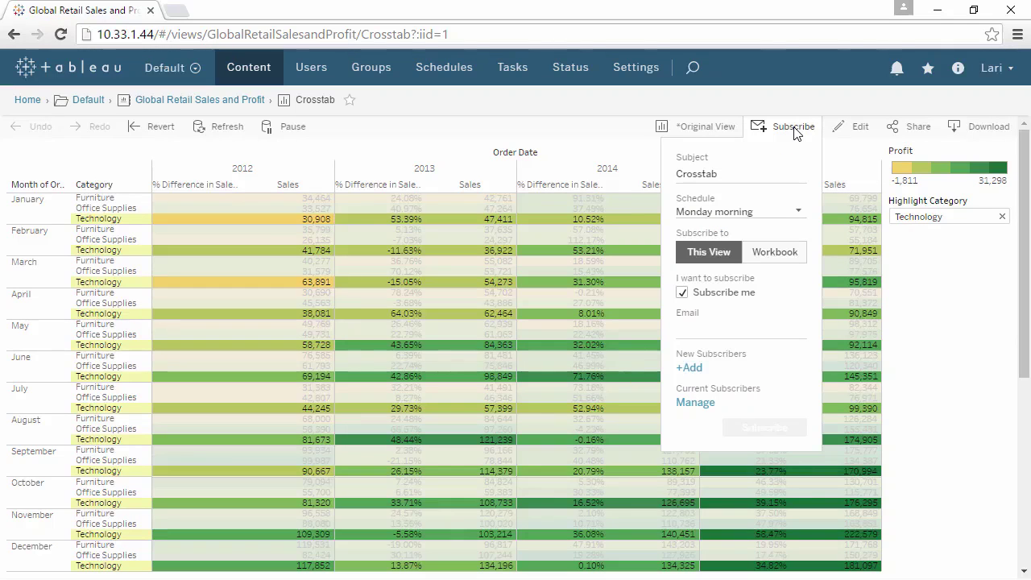
{"action": "left_click", "coordinate": [793, 131]}
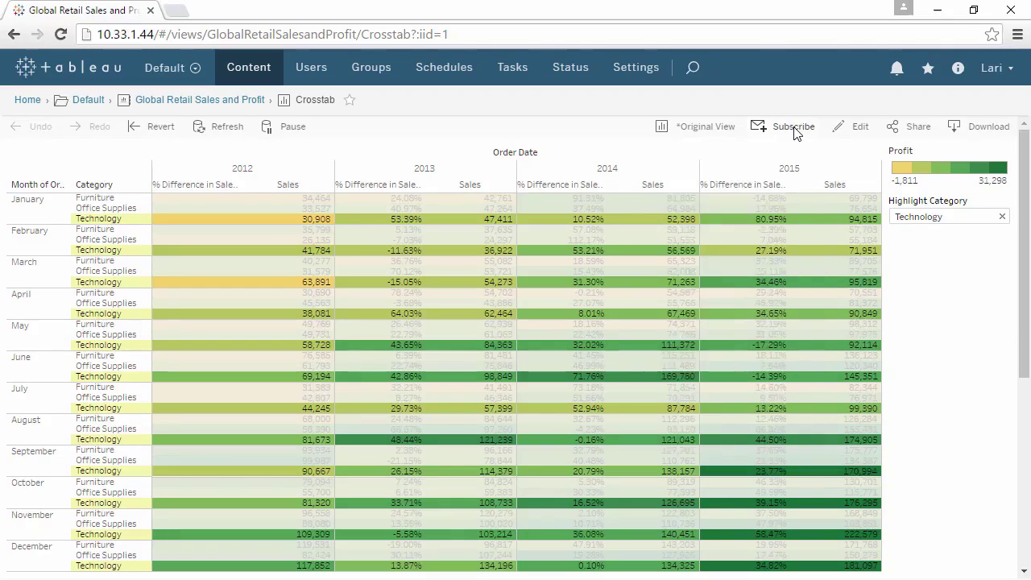
{"action": "left_click", "coordinate": [351, 101]}
- Search the server content for "sales" and close the results
{"action": "left_click", "coordinate": [695, 70]}
{"action": "type", "text": "sales"}
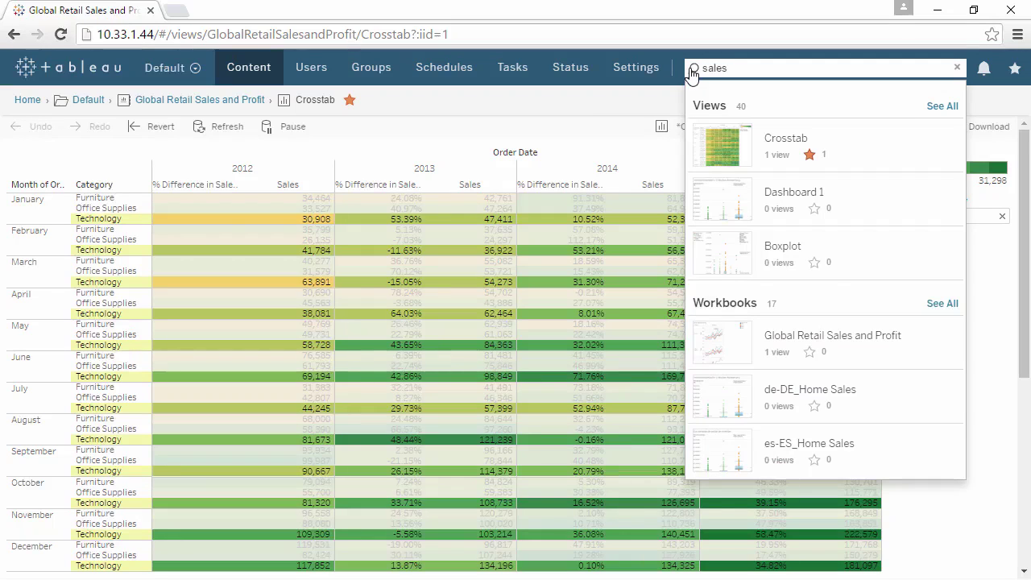
{"action": "left_click", "coordinate": [652, 105]}
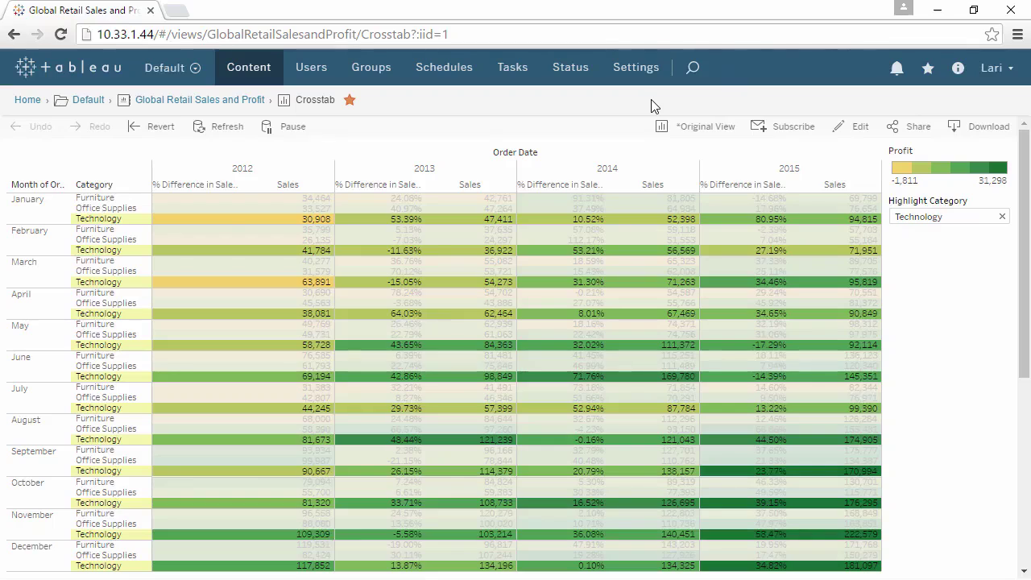